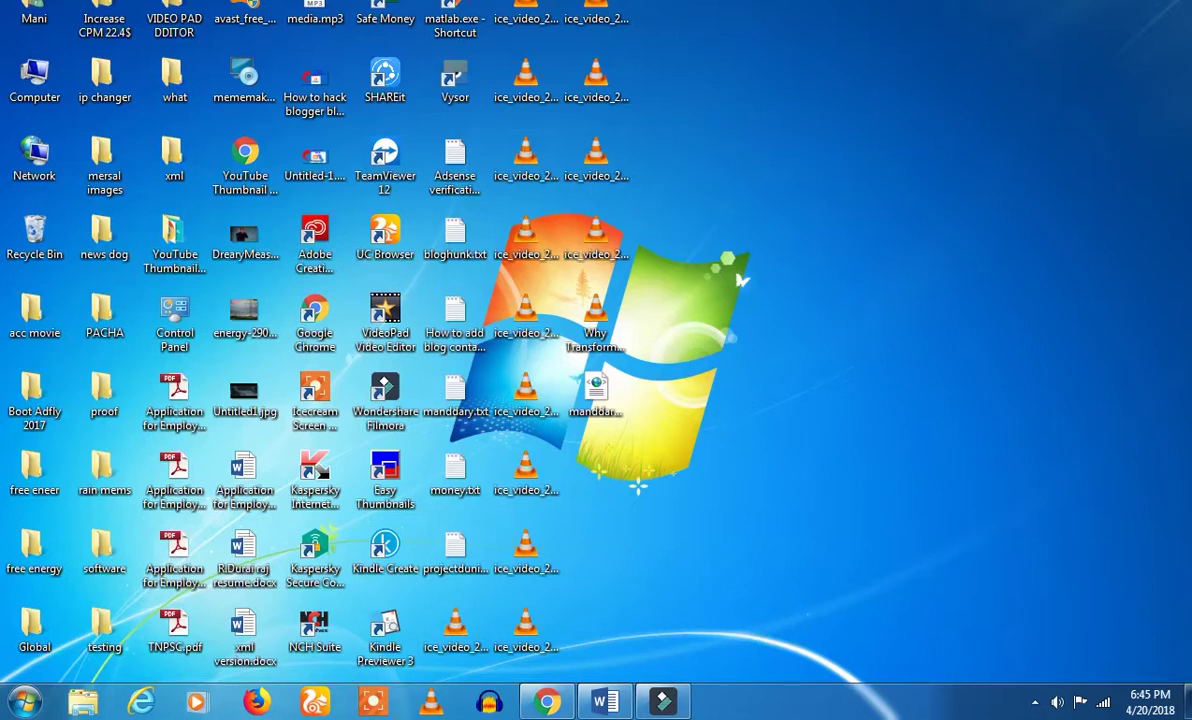
# Switch to Chrome and open the snippet editor from the description in the post's Yoast SEO snippet preview.
pyautogui.click(540, 703)
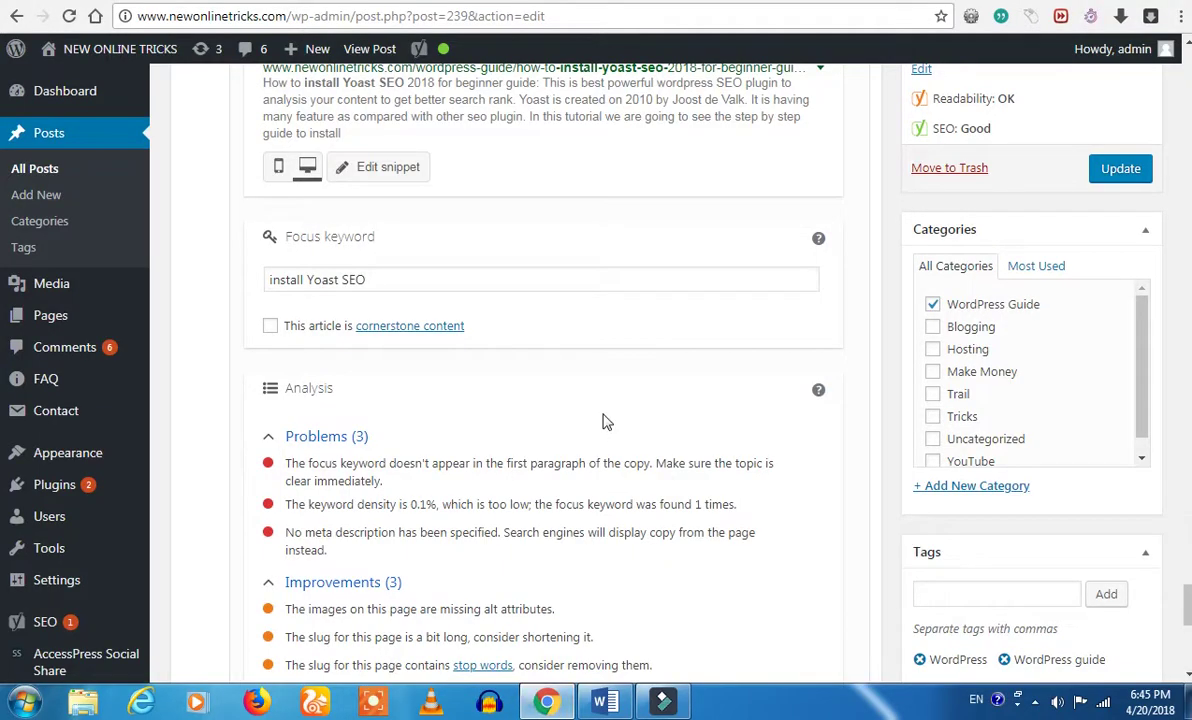
pyautogui.scroll(2, 605, 421)
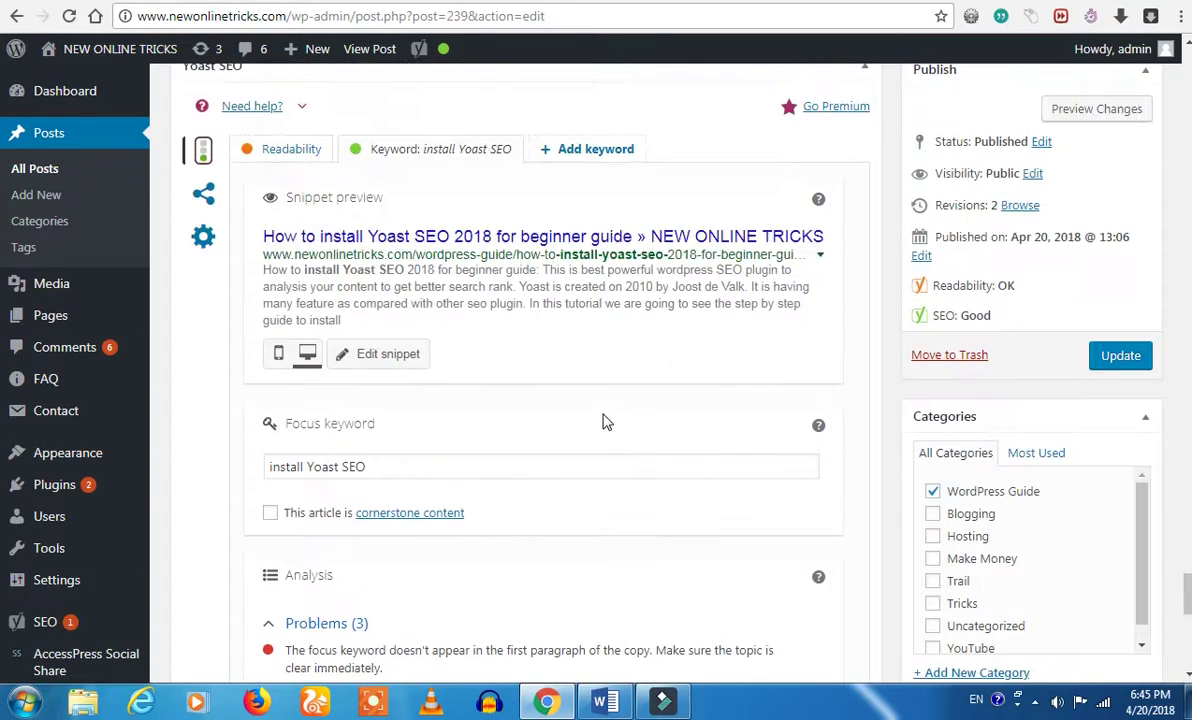
pyautogui.scroll(2, 585, 470)
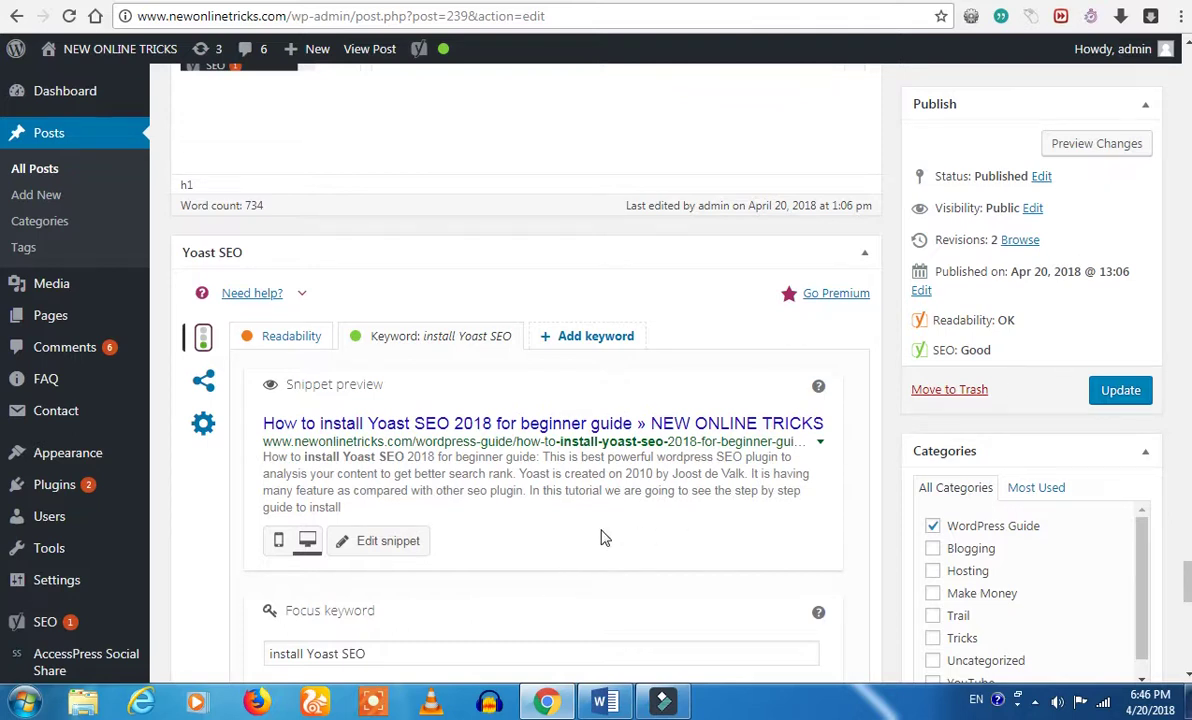
pyautogui.scroll(-2, 590, 532)
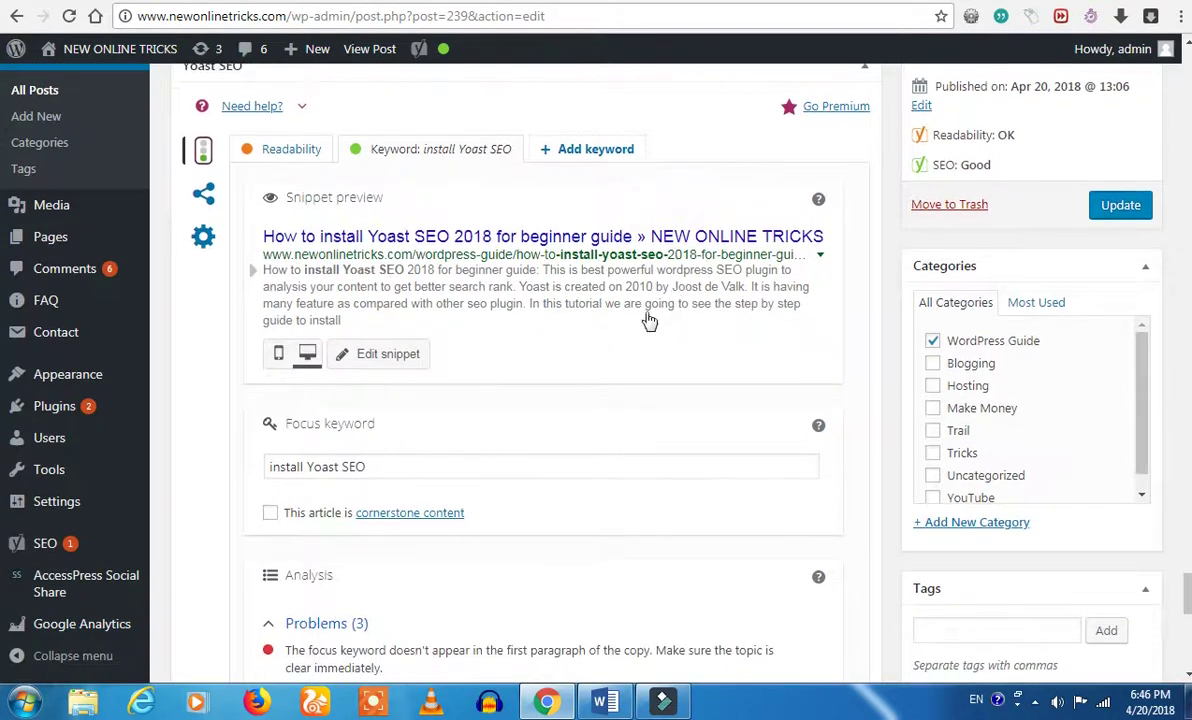
pyautogui.moveTo(289, 270); pyautogui.dragTo(308, 297)
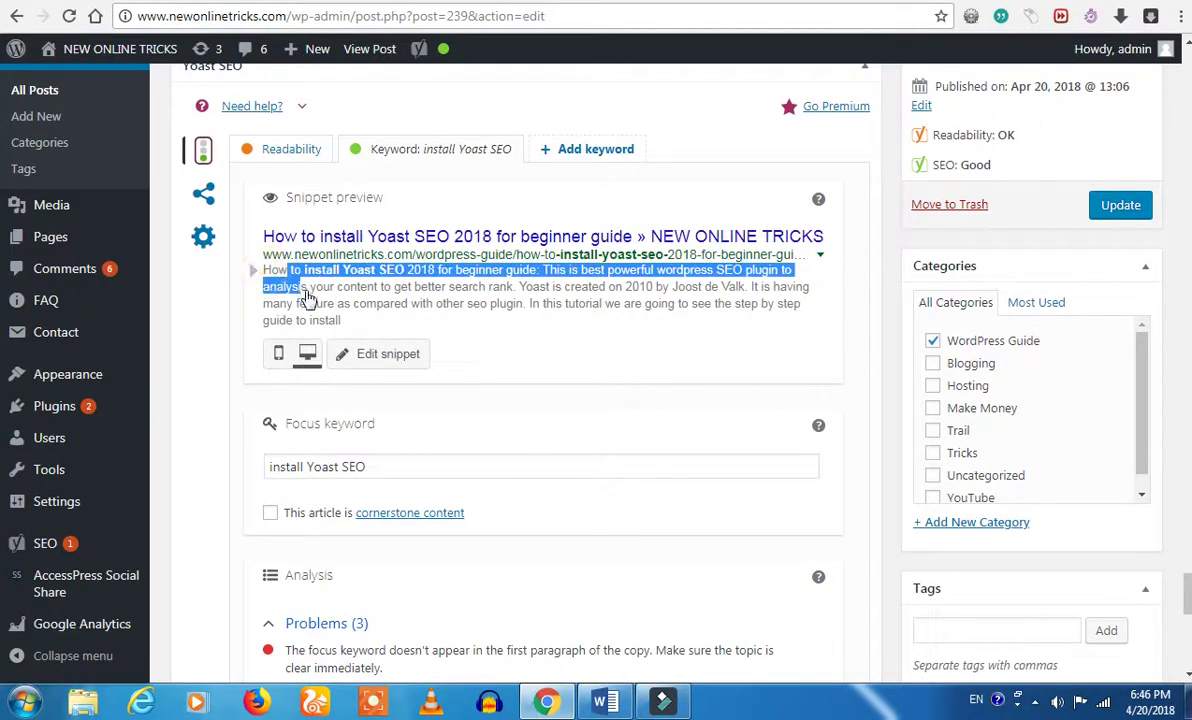
pyautogui.click(308, 297)
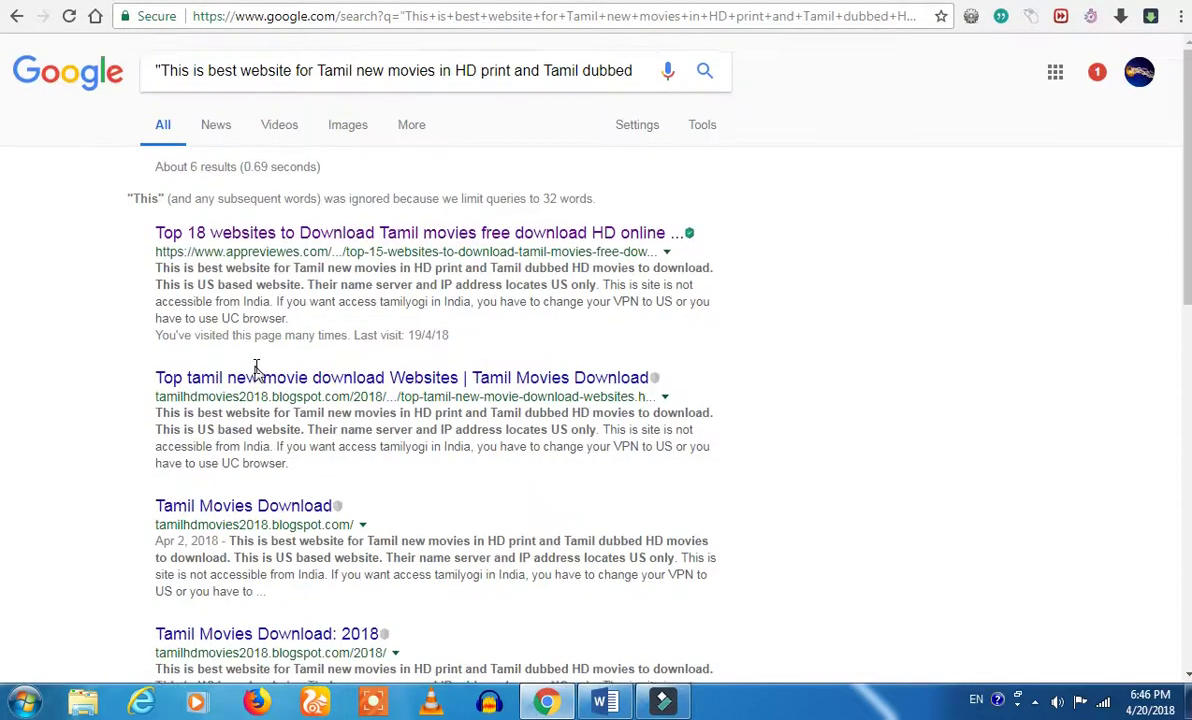
# Examine the descriptions shown under the Google results for the Tamil movies query, and return to the post editor.
pyautogui.scroll(-5, 242, 372)
pyautogui.moveTo(158, 331)
pyautogui.mouseDown()
pyautogui.moveTo(288, 382)
pyautogui.moveTo(222, 372)
pyautogui.moveTo(155, 338)
pyautogui.mouseUp()
pyautogui.click(344, 327)
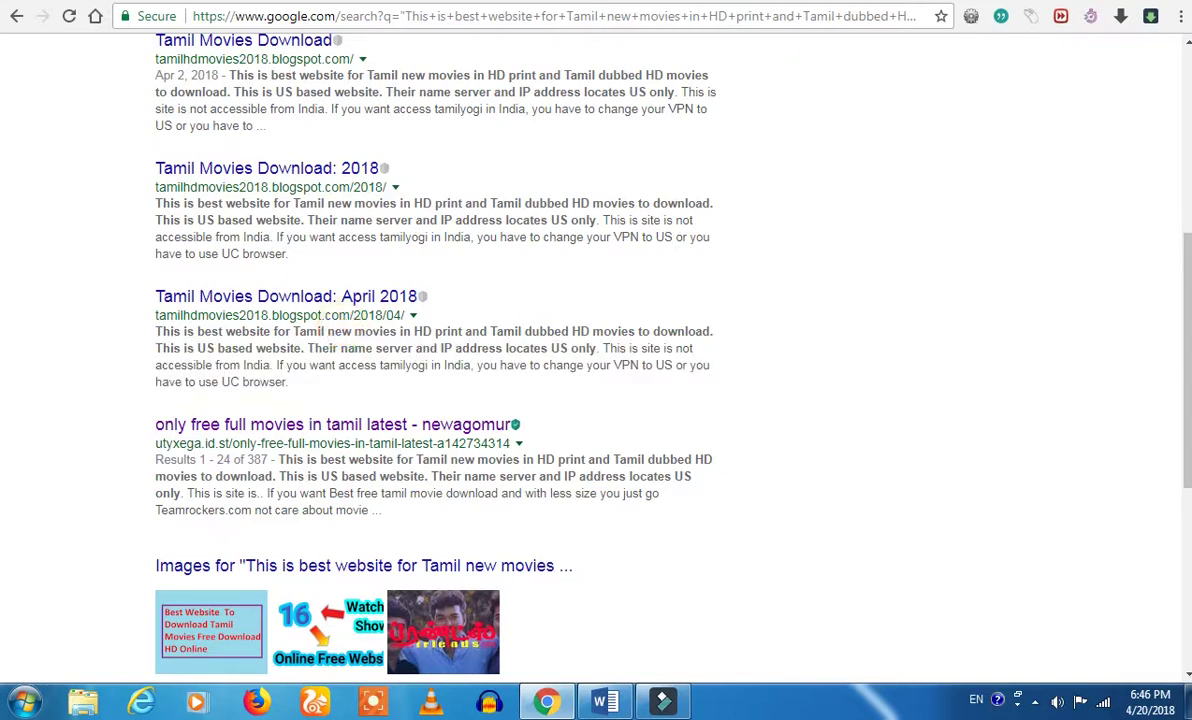
pyautogui.hotkey('ctrl', 'Tab')
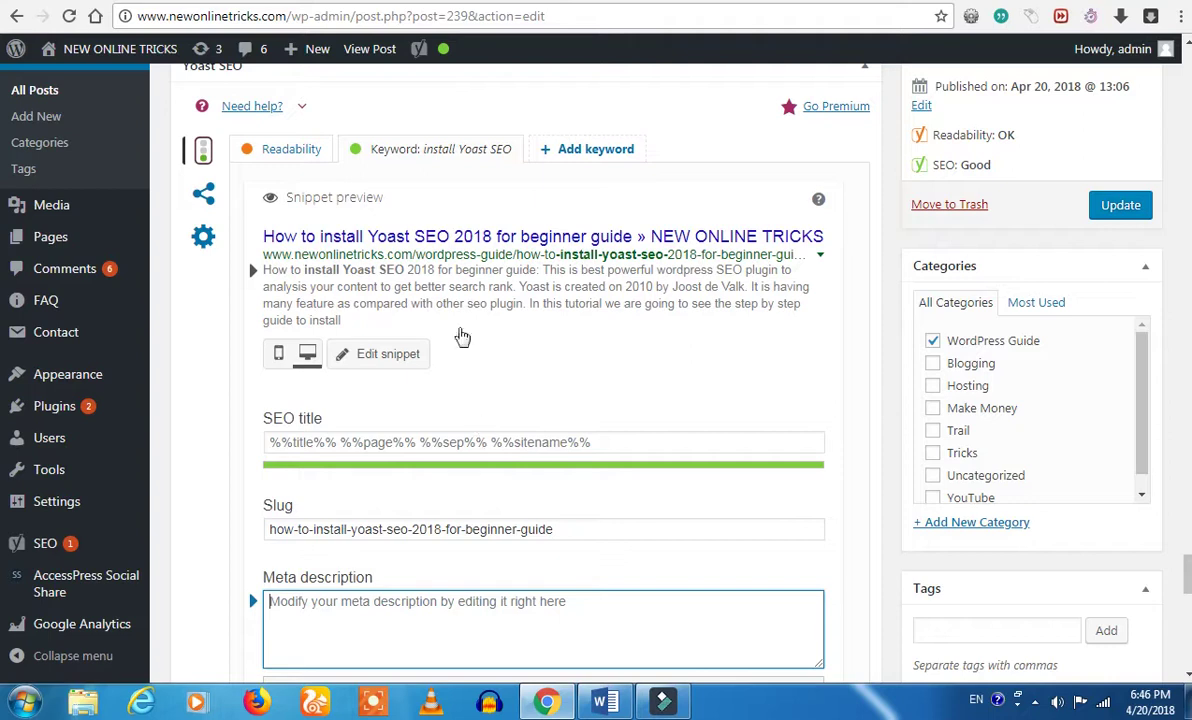
# Close and reopen the Yoast snippet editor, and put the cursor in the Meta description field.
pyautogui.scroll(-2, 484, 450)
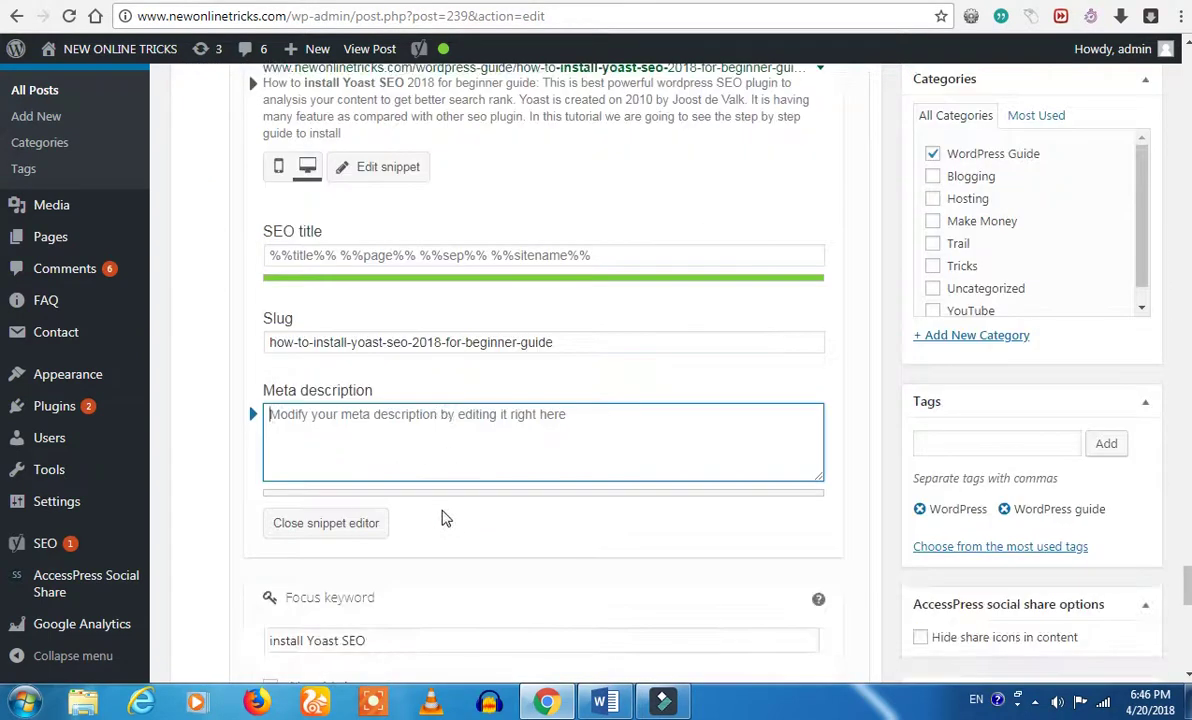
pyautogui.scroll(2, 442, 489)
pyautogui.click(390, 355)
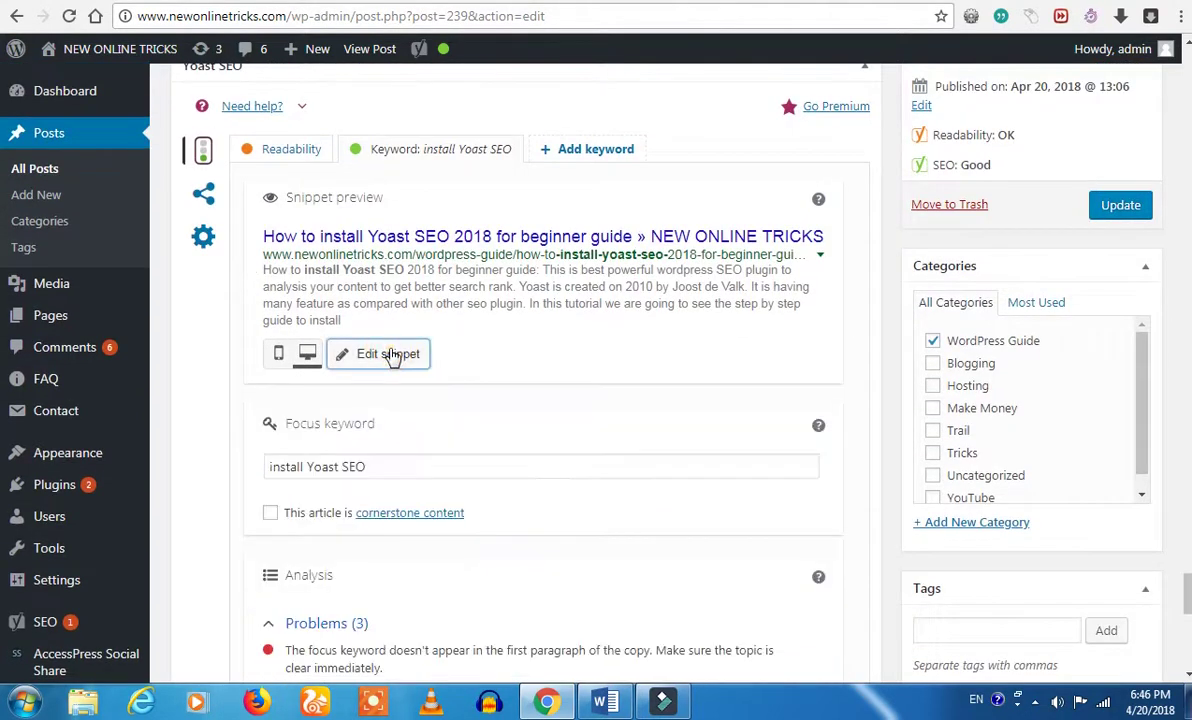
pyautogui.click(388, 354)
pyautogui.scroll(-2, 372, 415)
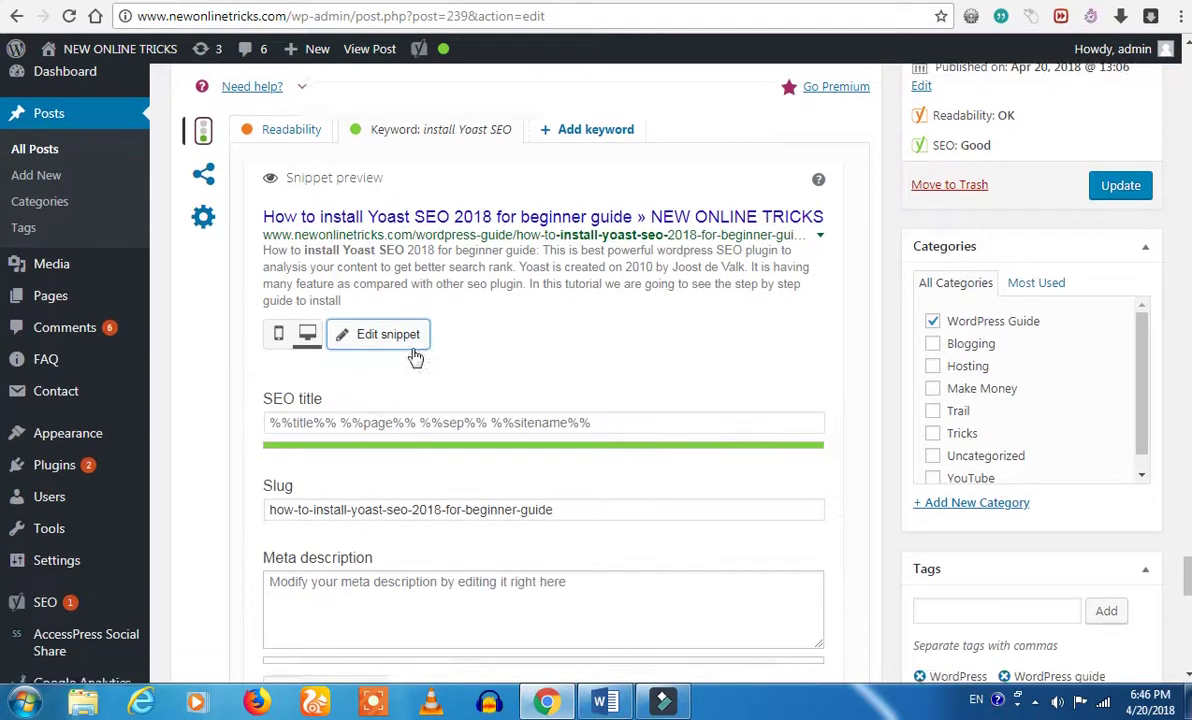
pyautogui.click(356, 433)
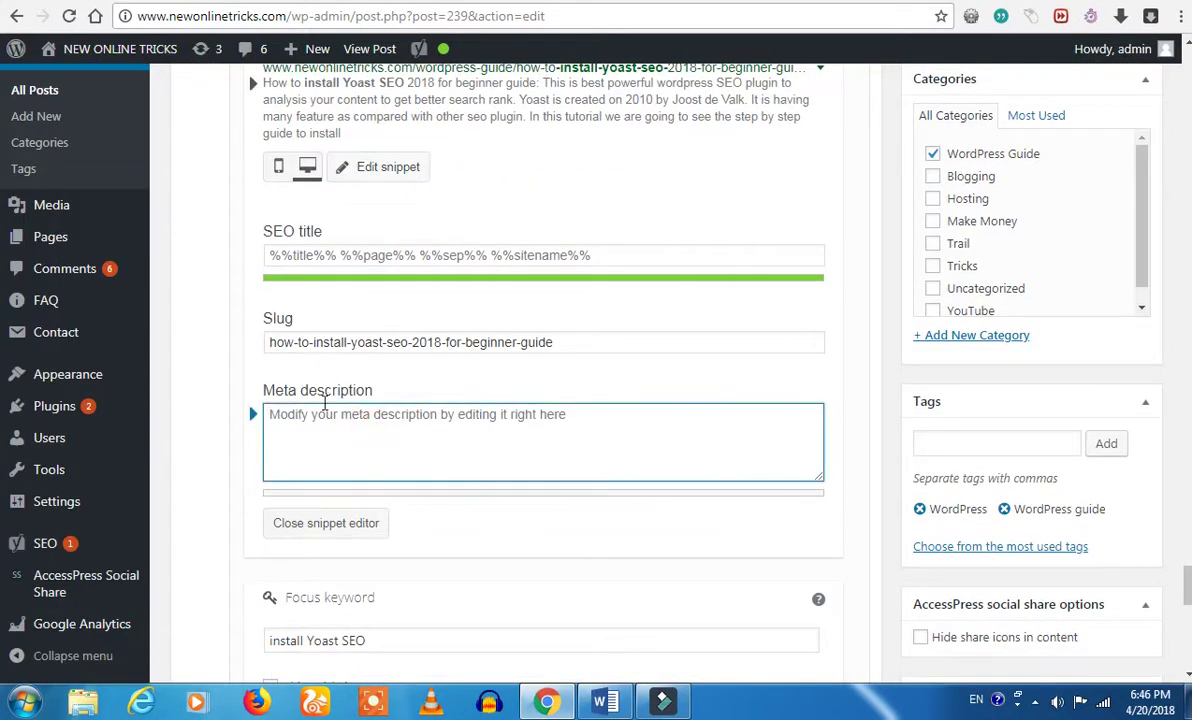
pyautogui.tripleClick(354, 433)
pyautogui.click(341, 418)
# Fill the Slug field with the suggested entry how-to-install-yoast-seo-2018-for-beginner-guide.
pyautogui.scroll(-3, 349, 424)
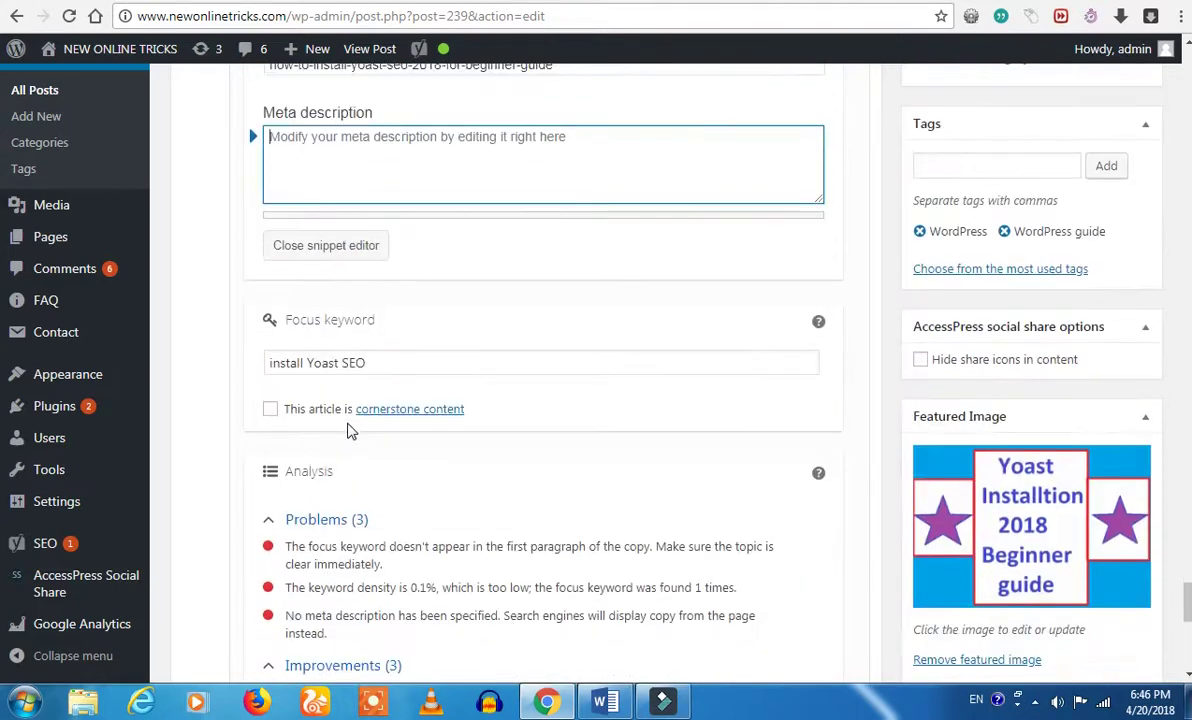
pyautogui.scroll(3, 349, 424)
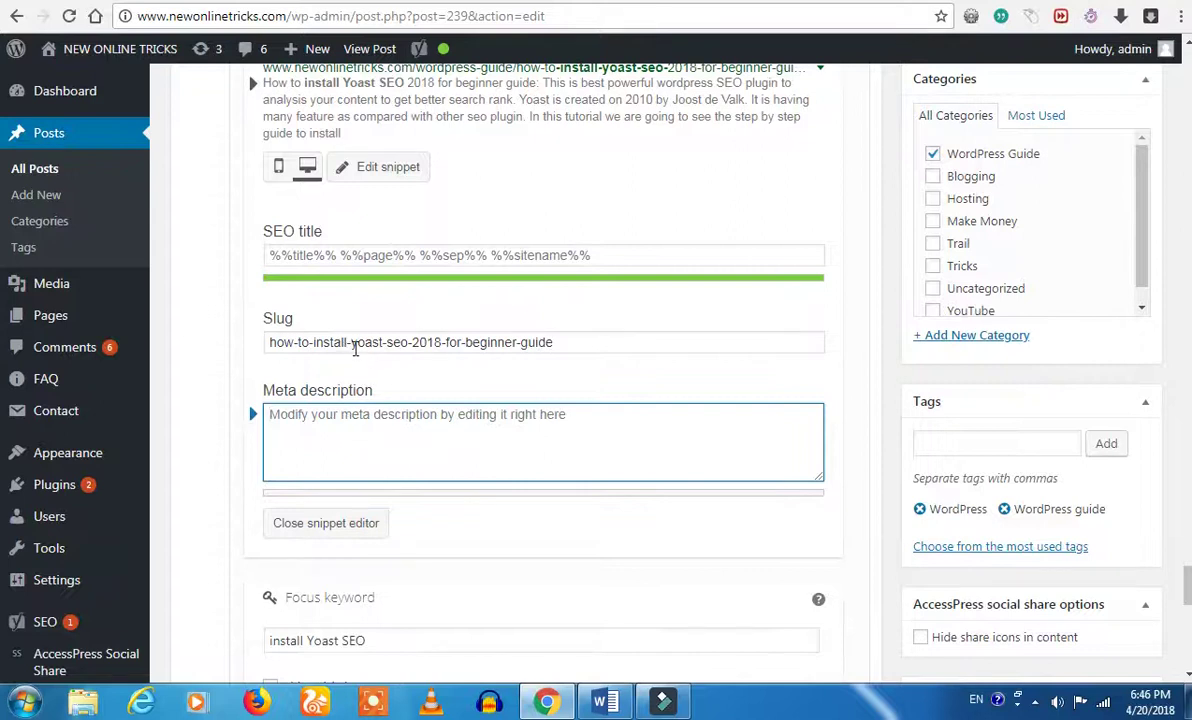
pyautogui.doubleClick(353, 343)
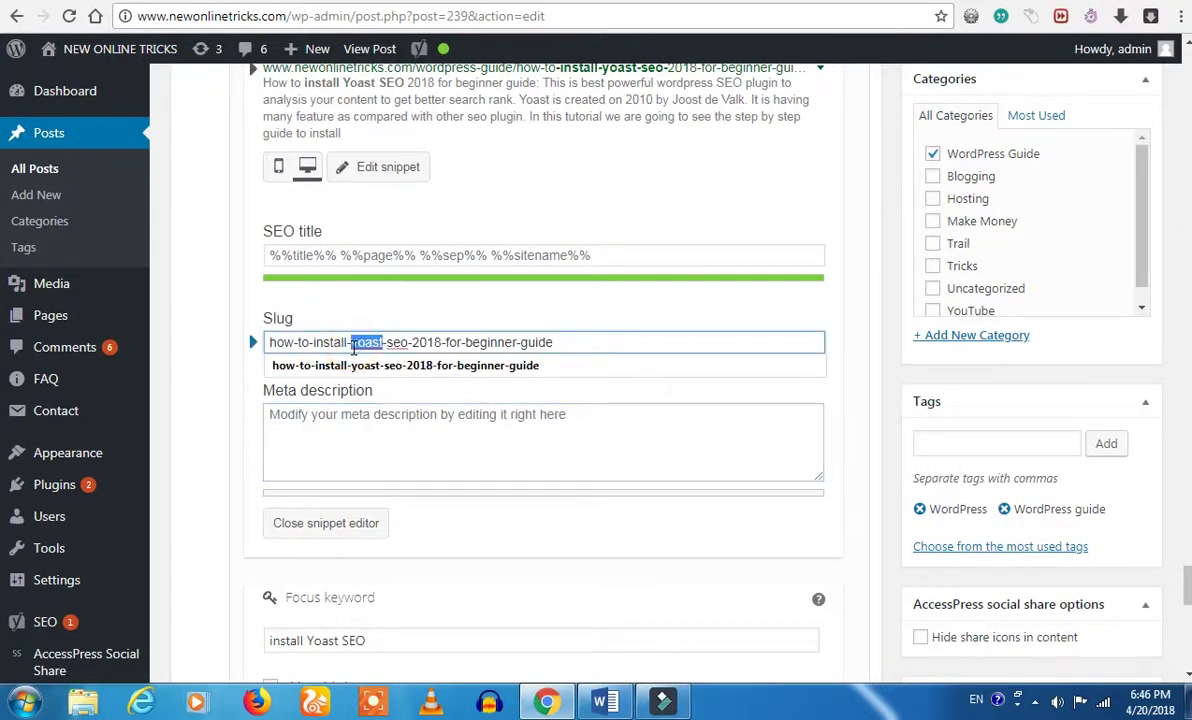
pyautogui.click(410, 366)
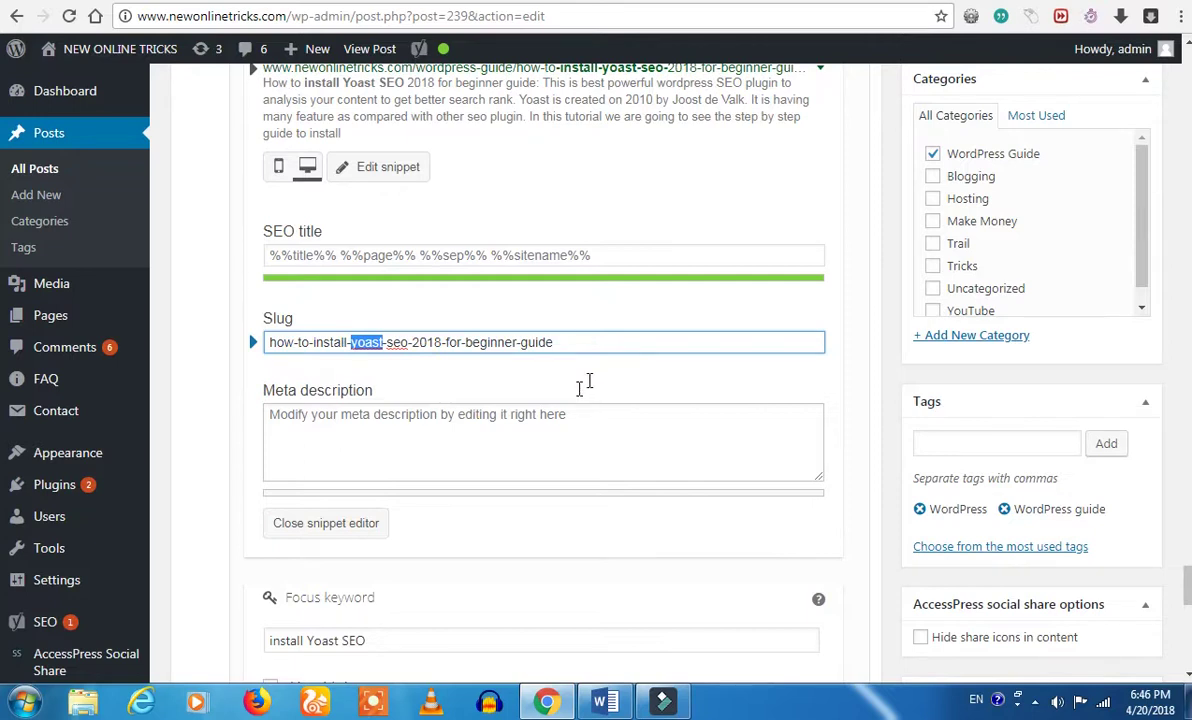
pyautogui.click(585, 382)
# Examine the slug in the post's permalink beneath the title.
pyautogui.scroll(7, 590, 392)
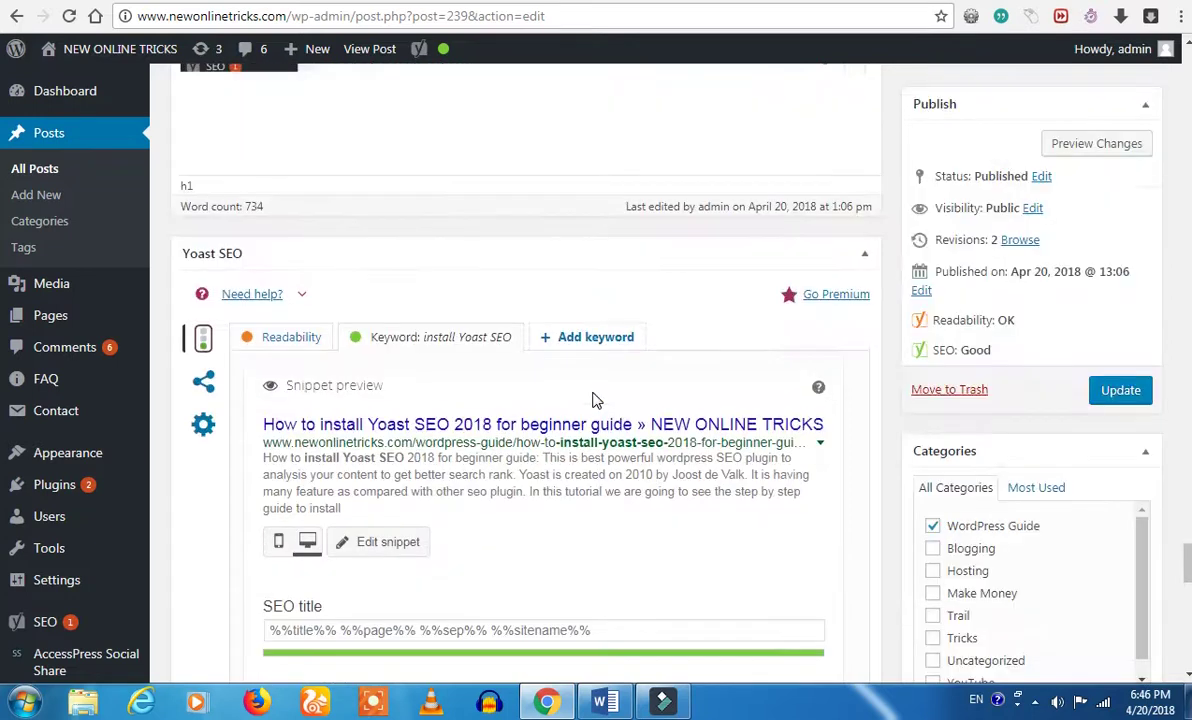
pyautogui.scroll(15, 594, 392)
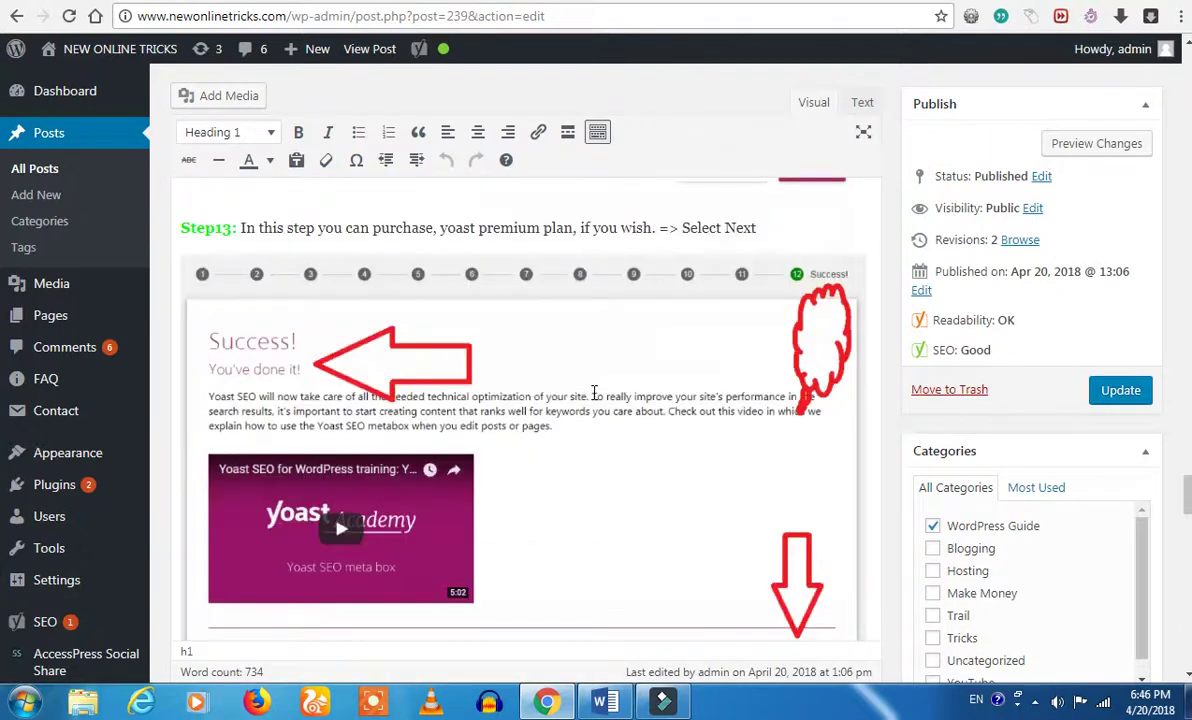
pyautogui.scroll(4, 592, 388)
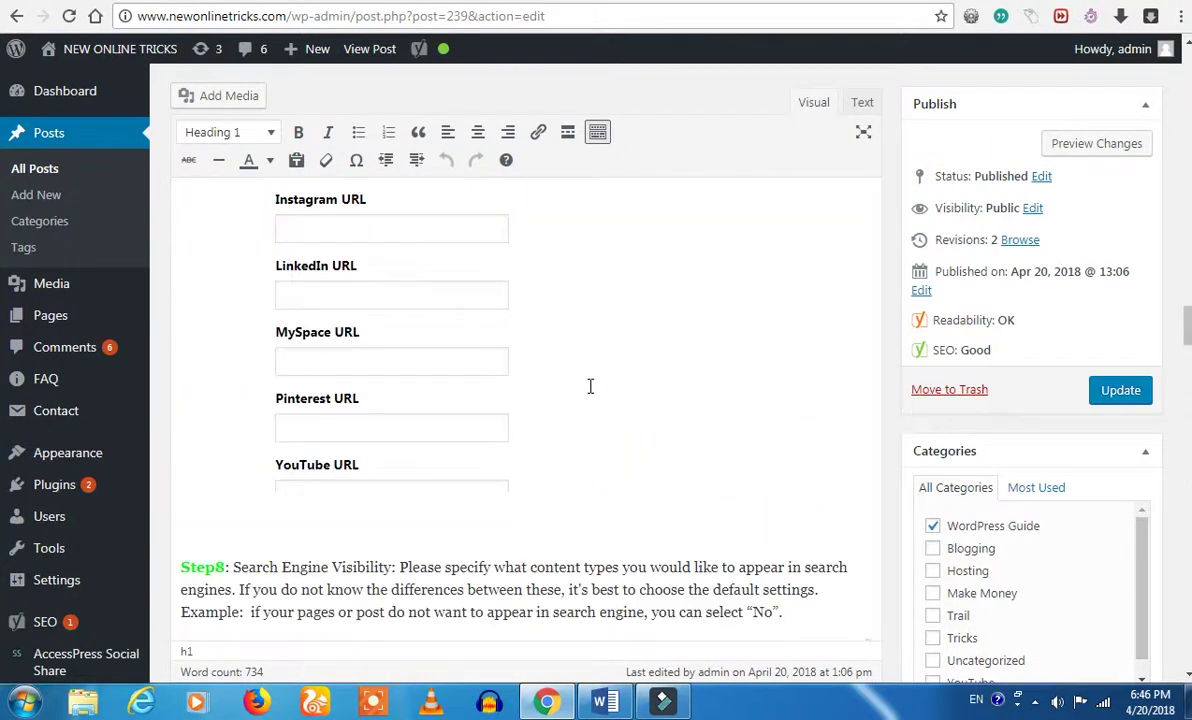
pyautogui.scroll(20, 590, 386)
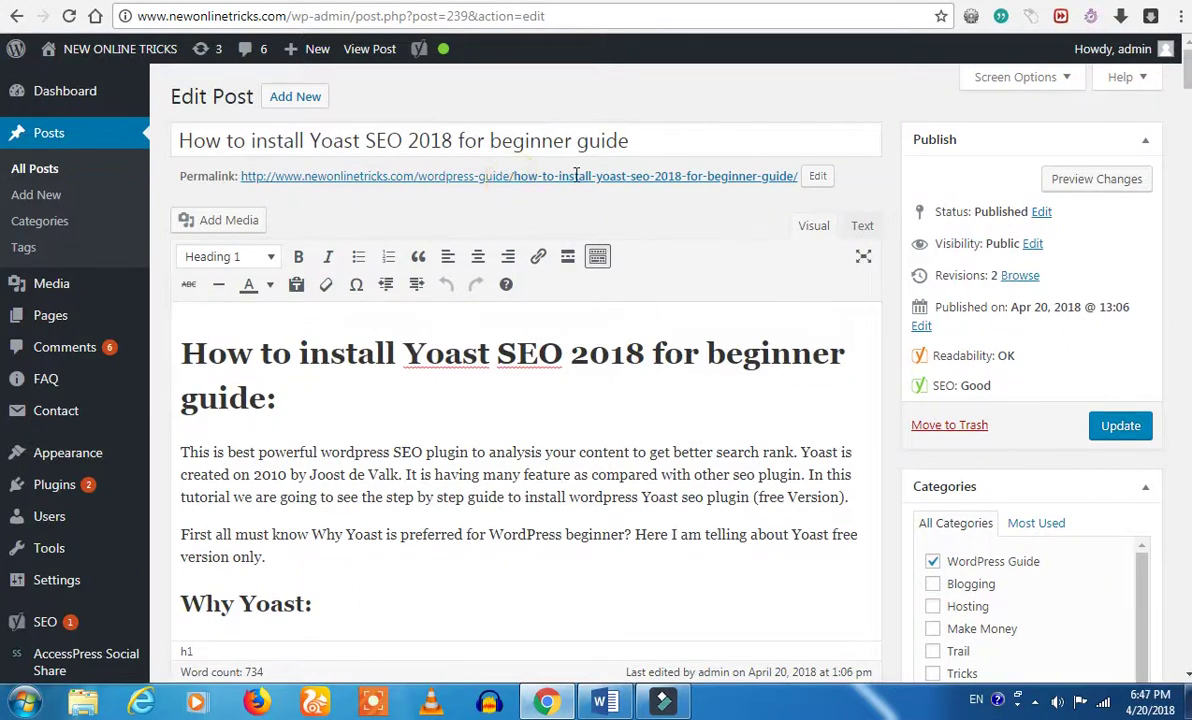
pyautogui.click(704, 248)
pyautogui.tripleClick(793, 178)
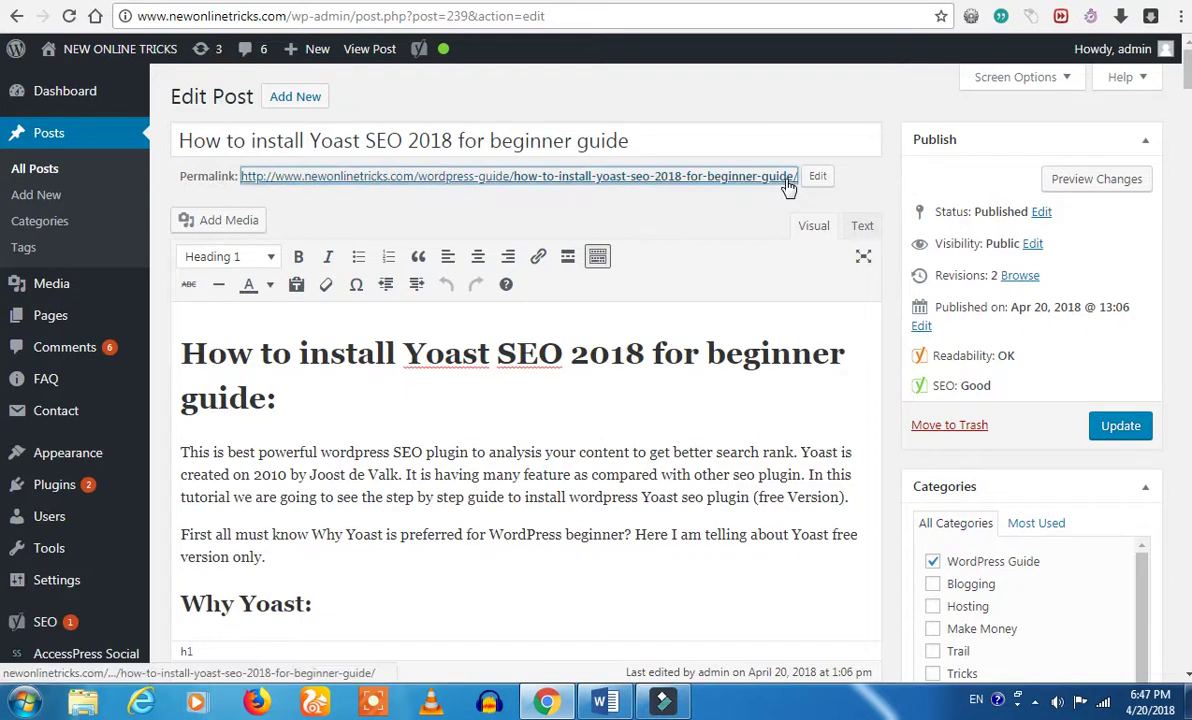
# Return to the Yoast SEO box below the post content and close the snippet editor.
pyautogui.scroll(-5, 711, 371)
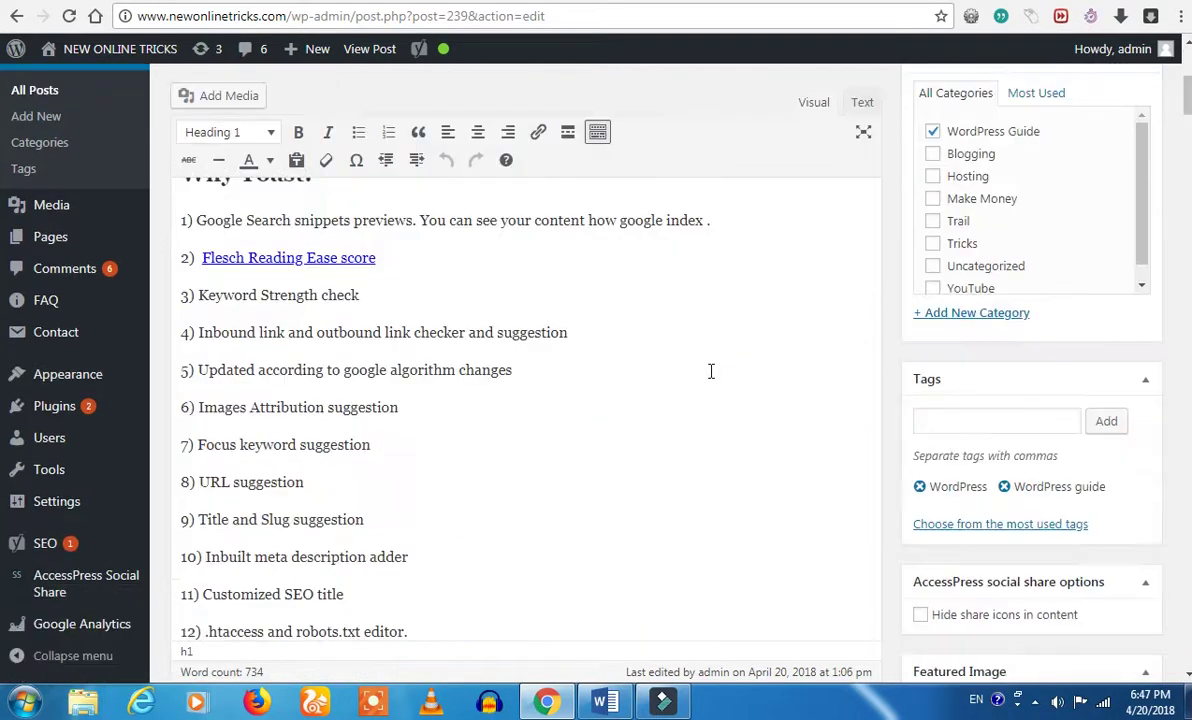
pyautogui.scroll(-20, 711, 371)
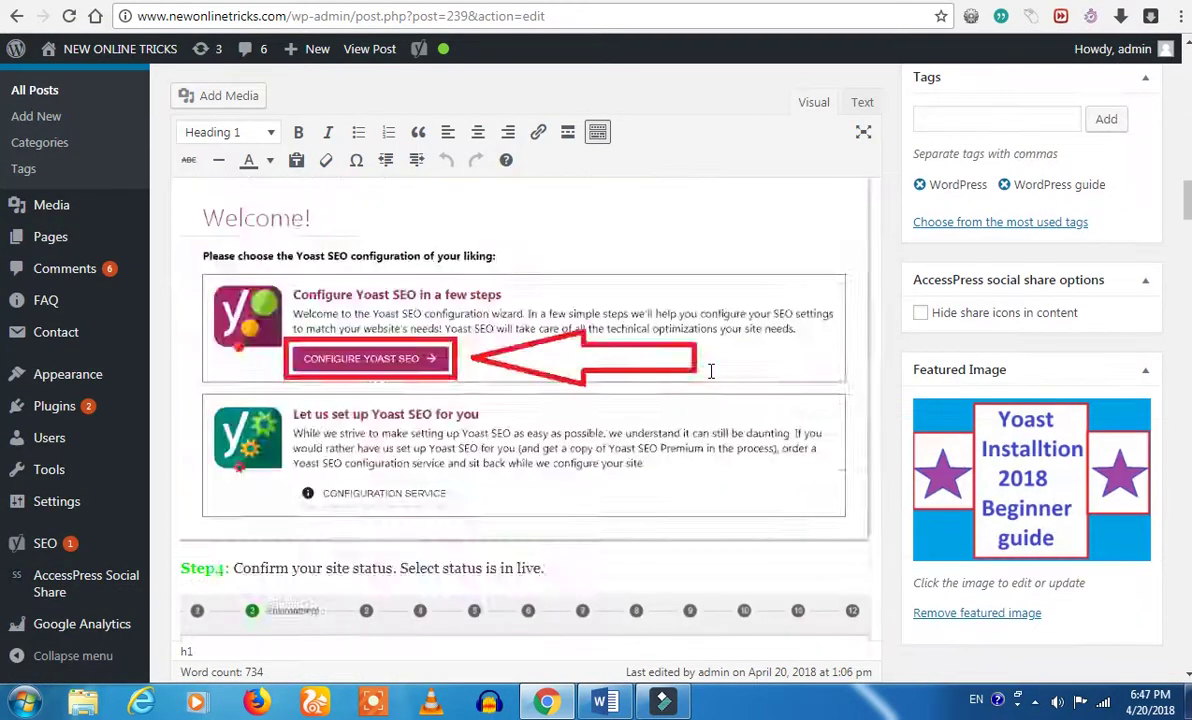
pyautogui.scroll(-20, 711, 371)
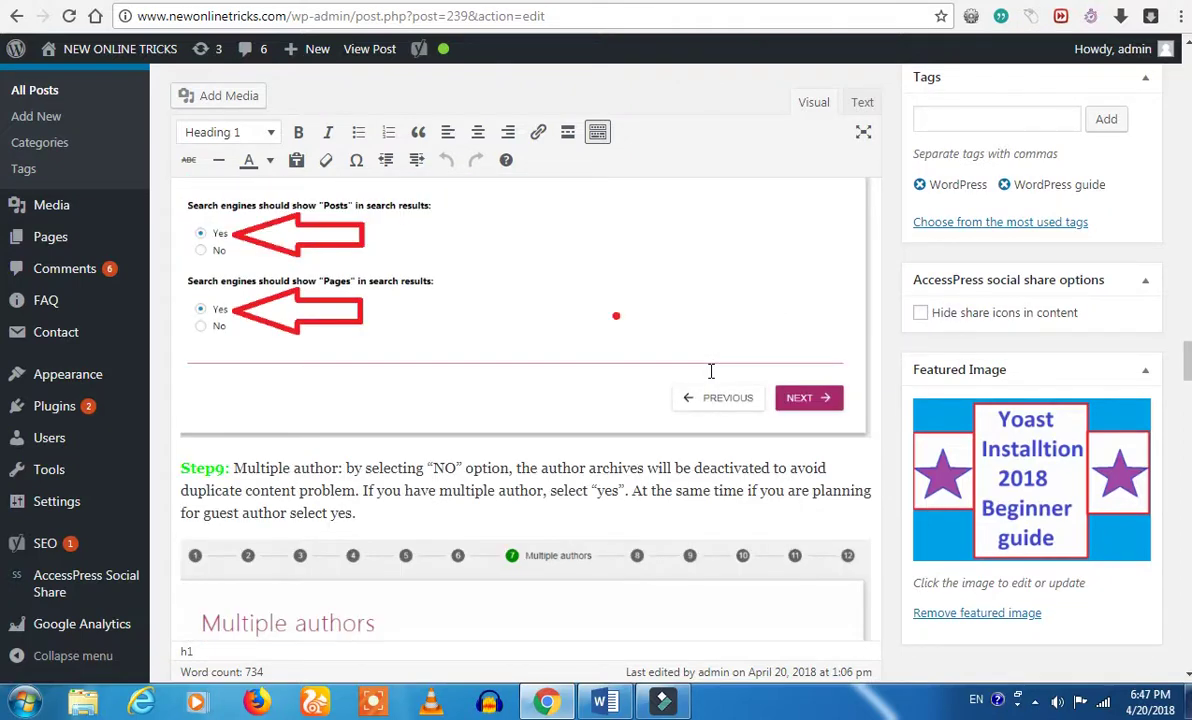
pyautogui.scroll(-8, 711, 371)
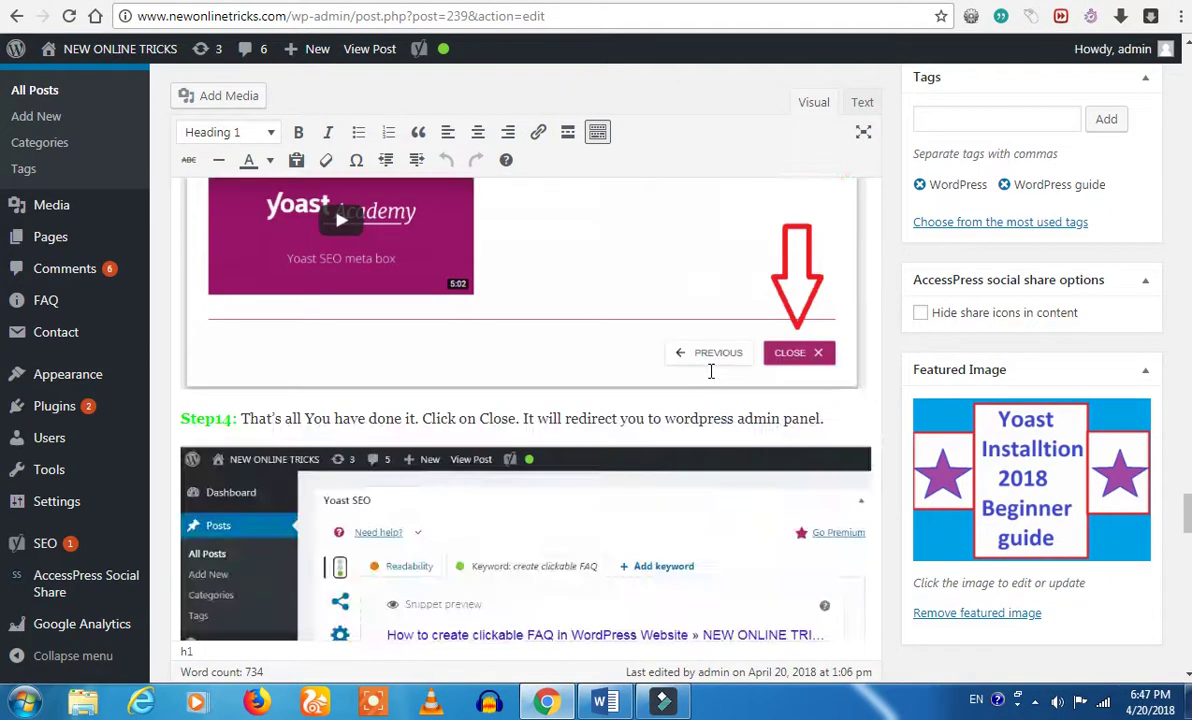
pyautogui.scroll(-4, 711, 378)
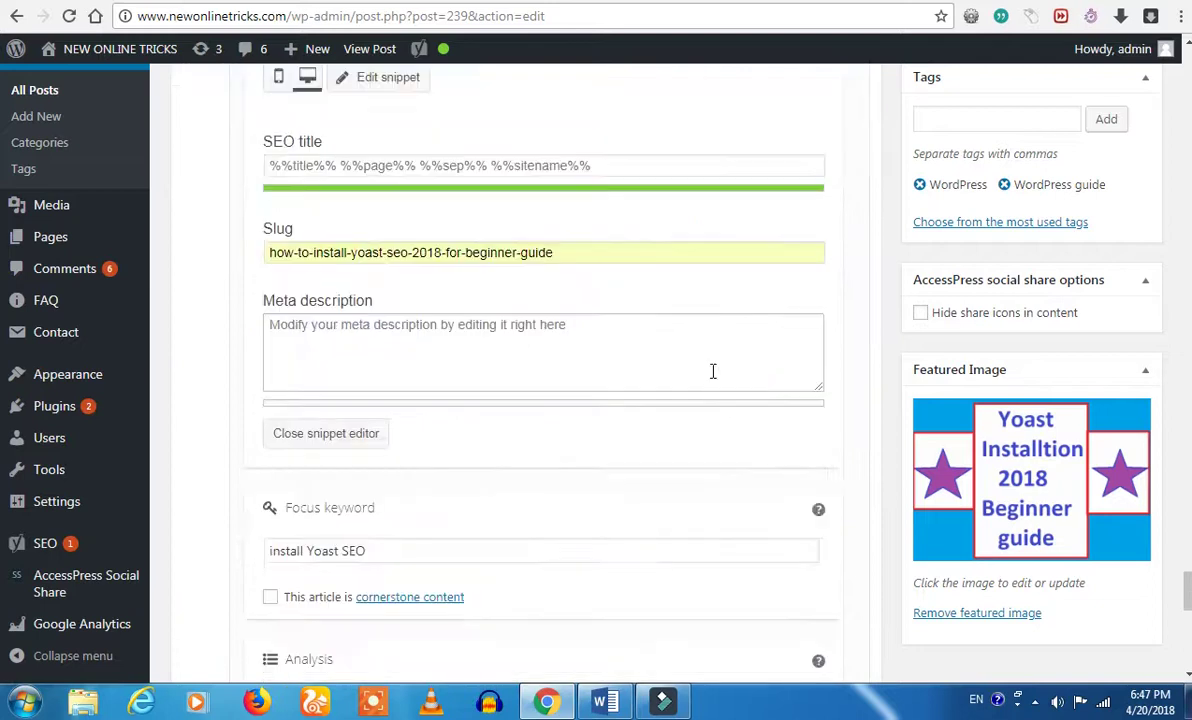
pyautogui.scroll(3, 711, 378)
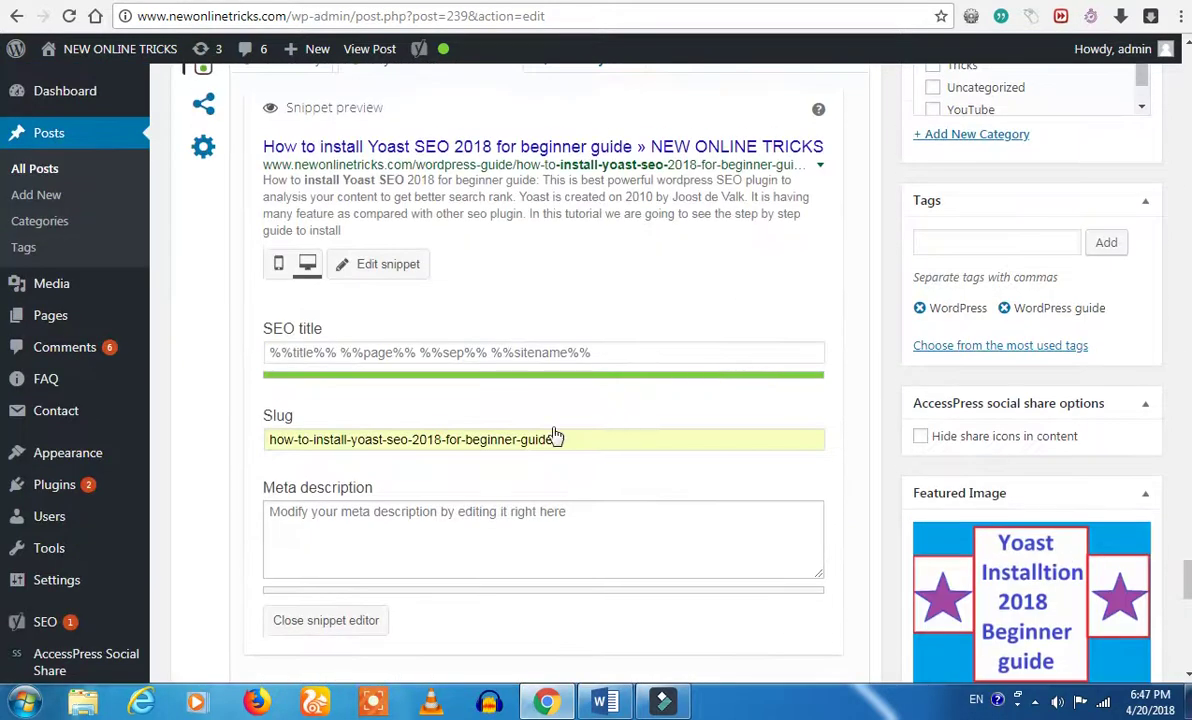
pyautogui.click(396, 272)
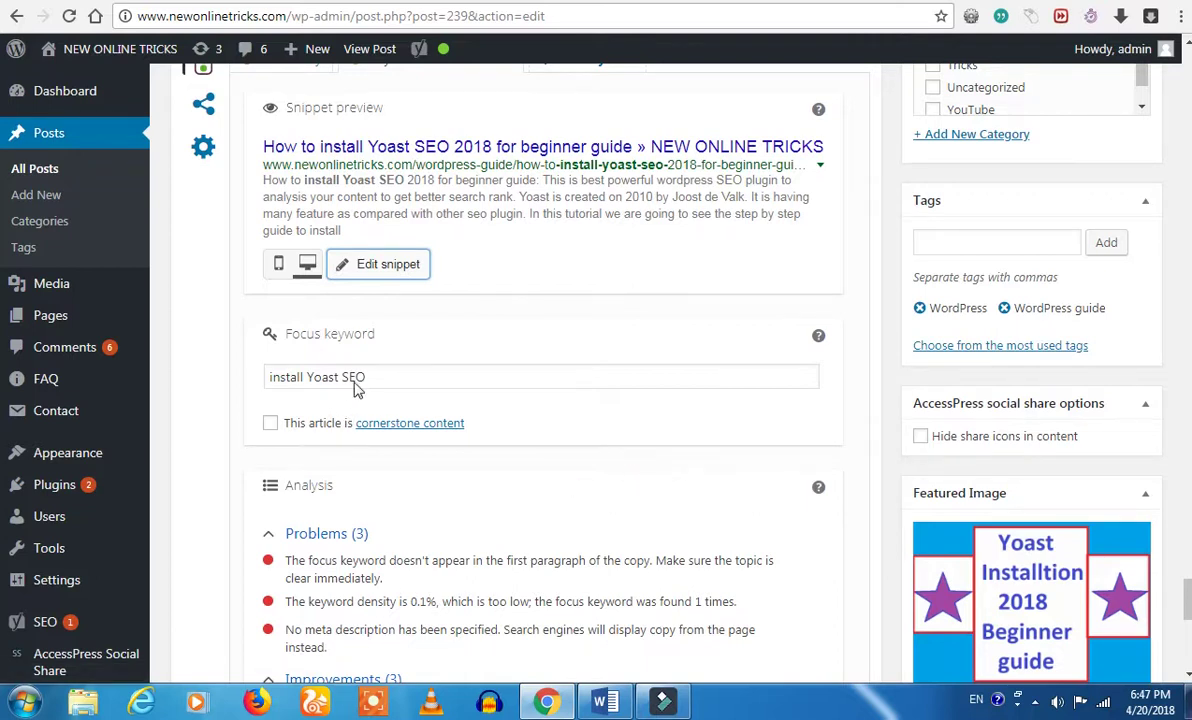
# Highlight the focus keyword text "install Yoast SEO" and the keyword density line among the analysis problems.
pyautogui.moveTo(368, 379); pyautogui.dragTo(240, 378)
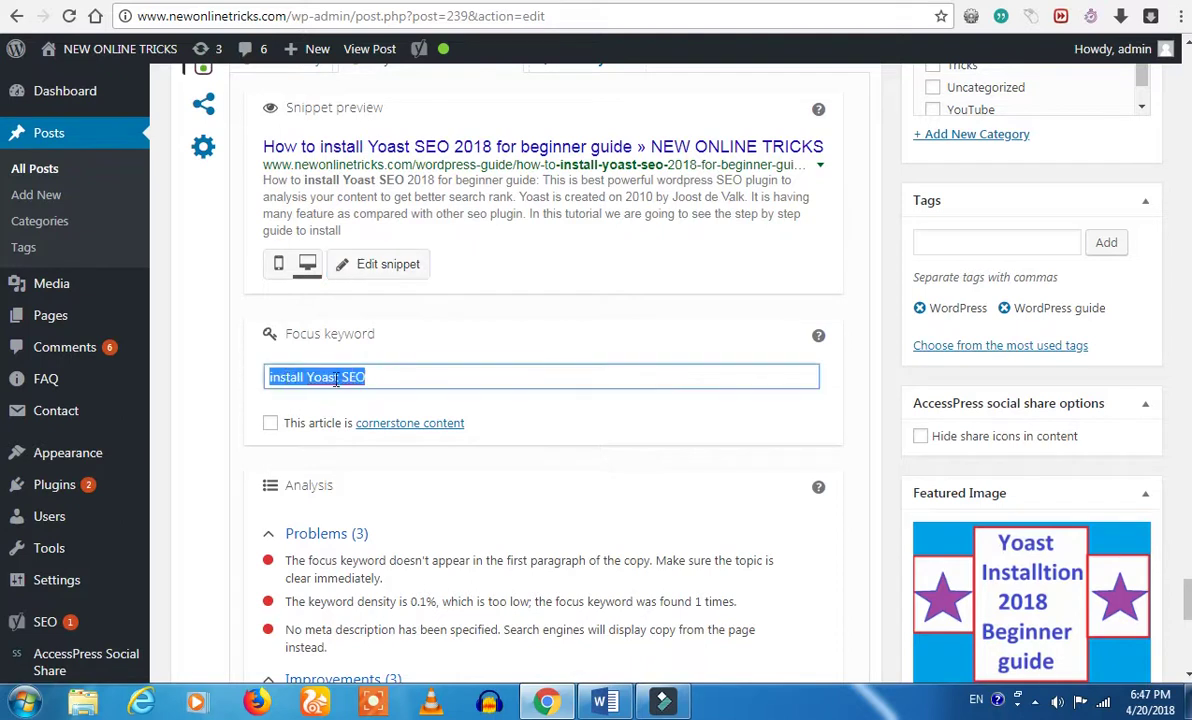
pyautogui.click(376, 380)
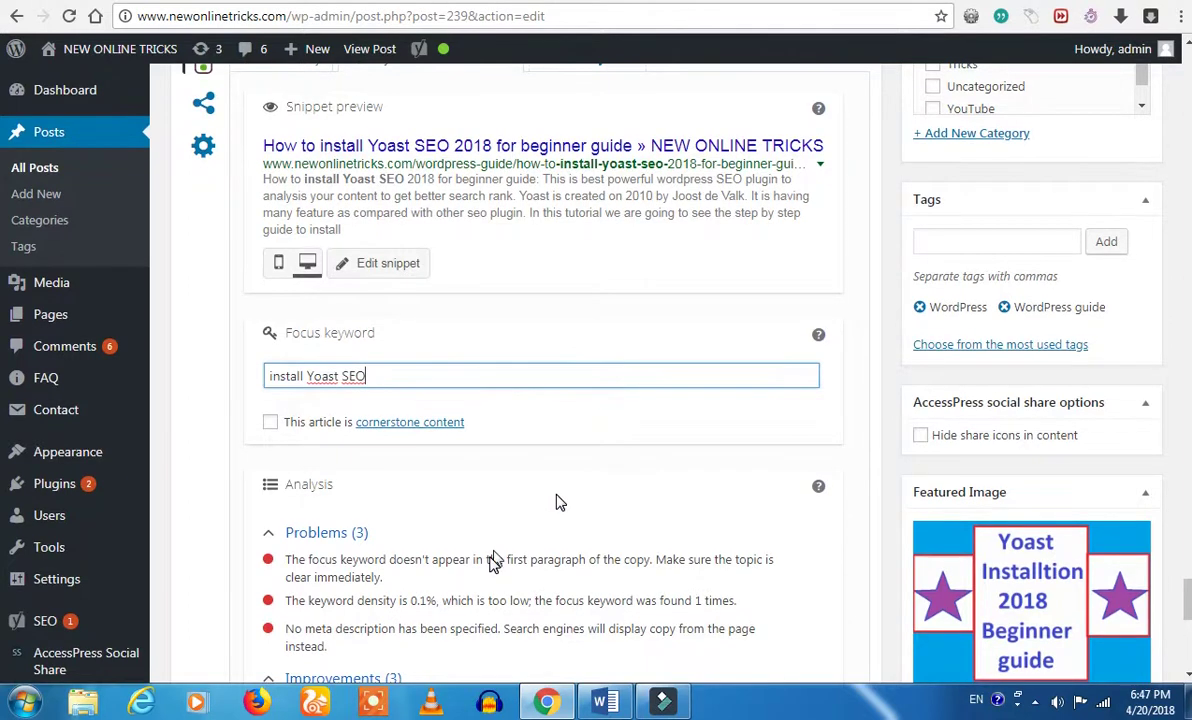
pyautogui.scroll(-2, 376, 420)
pyautogui.click(376, 418)
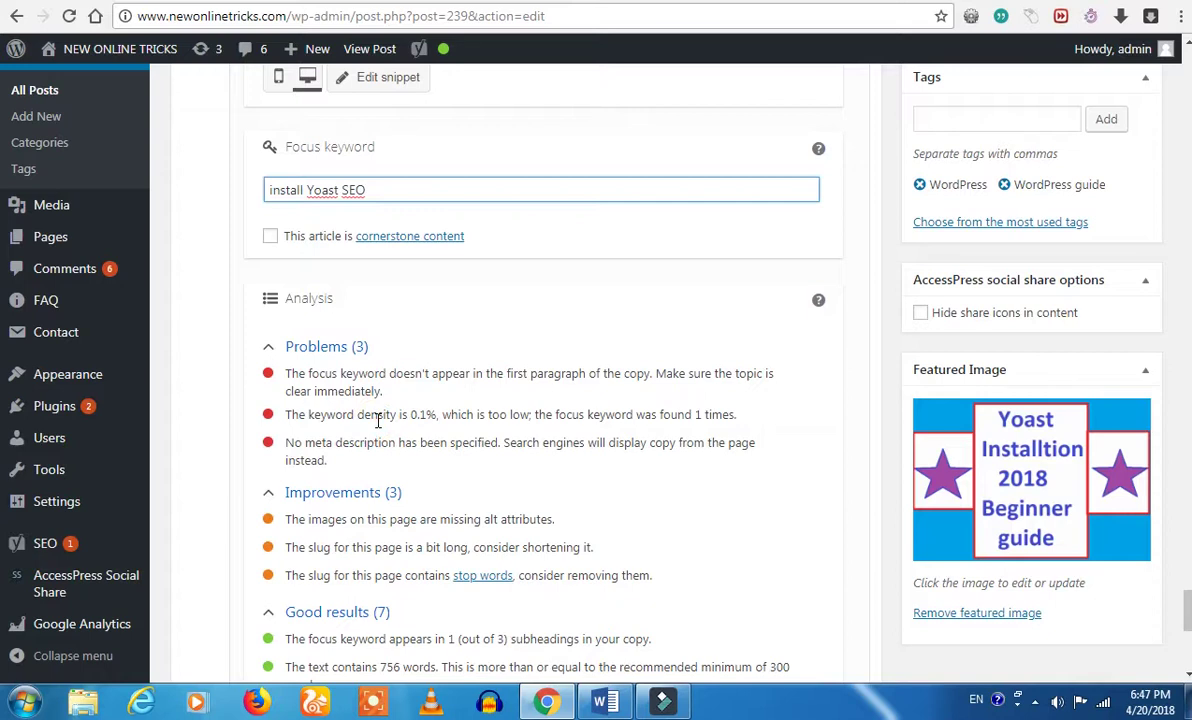
pyautogui.click(376, 418)
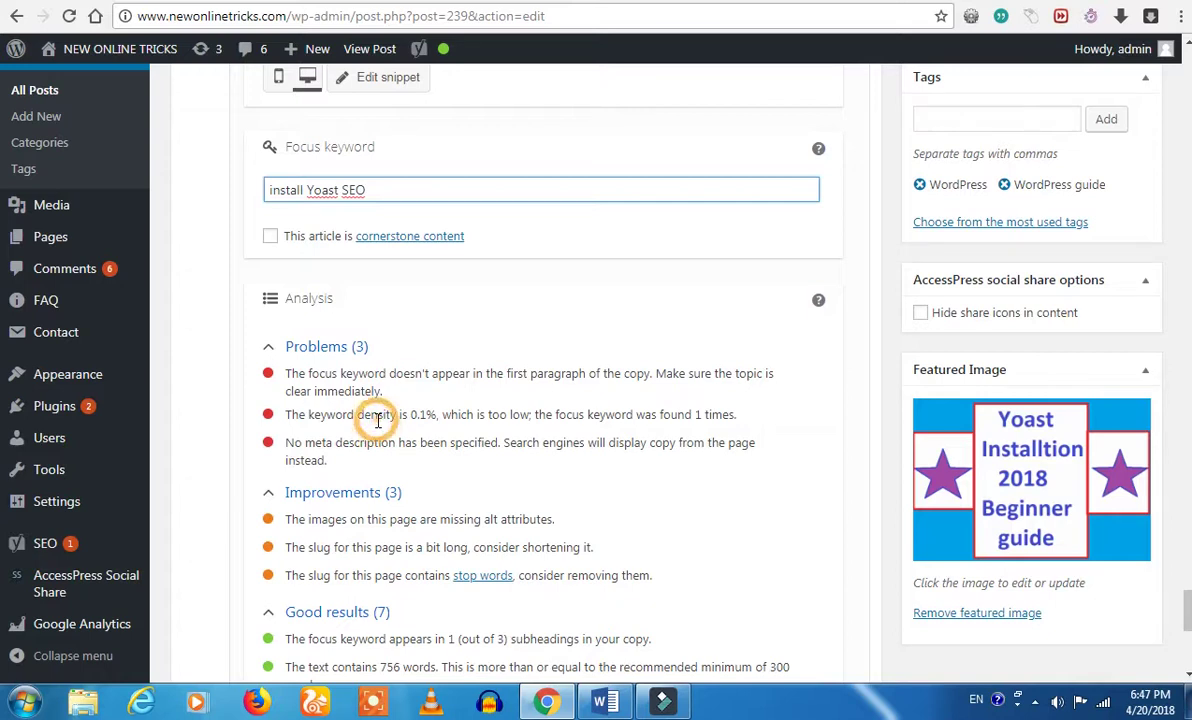
pyautogui.doubleClick(378, 418)
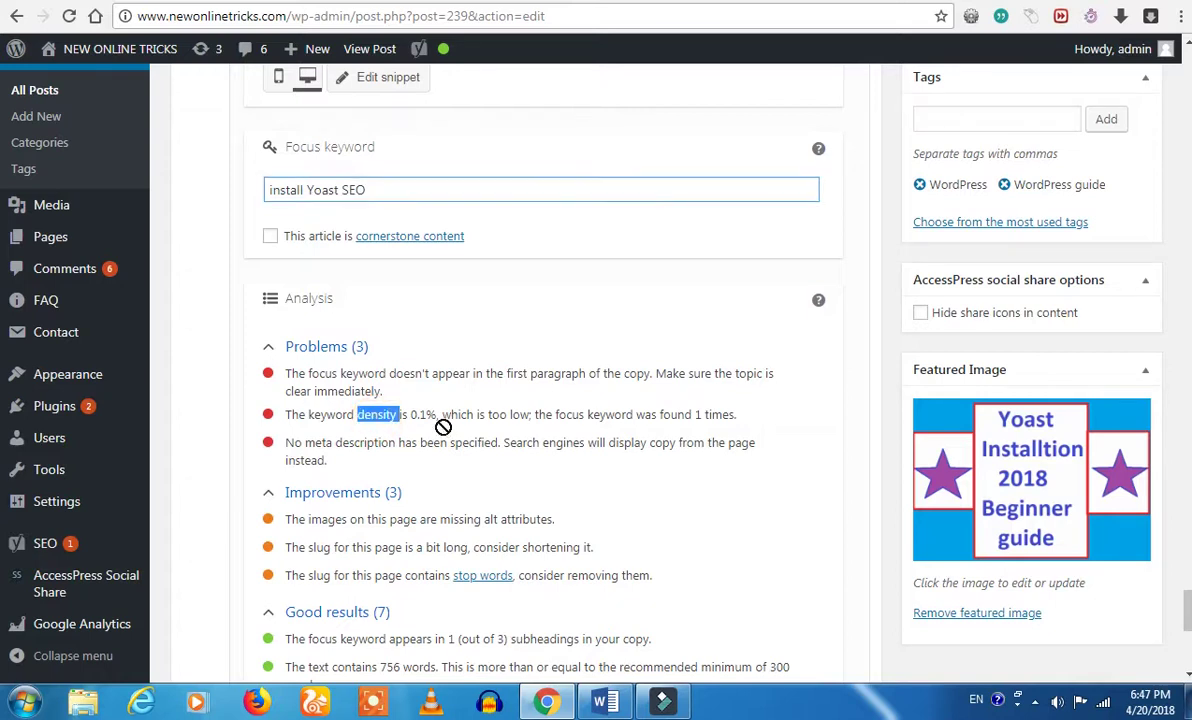
pyautogui.click(440, 443)
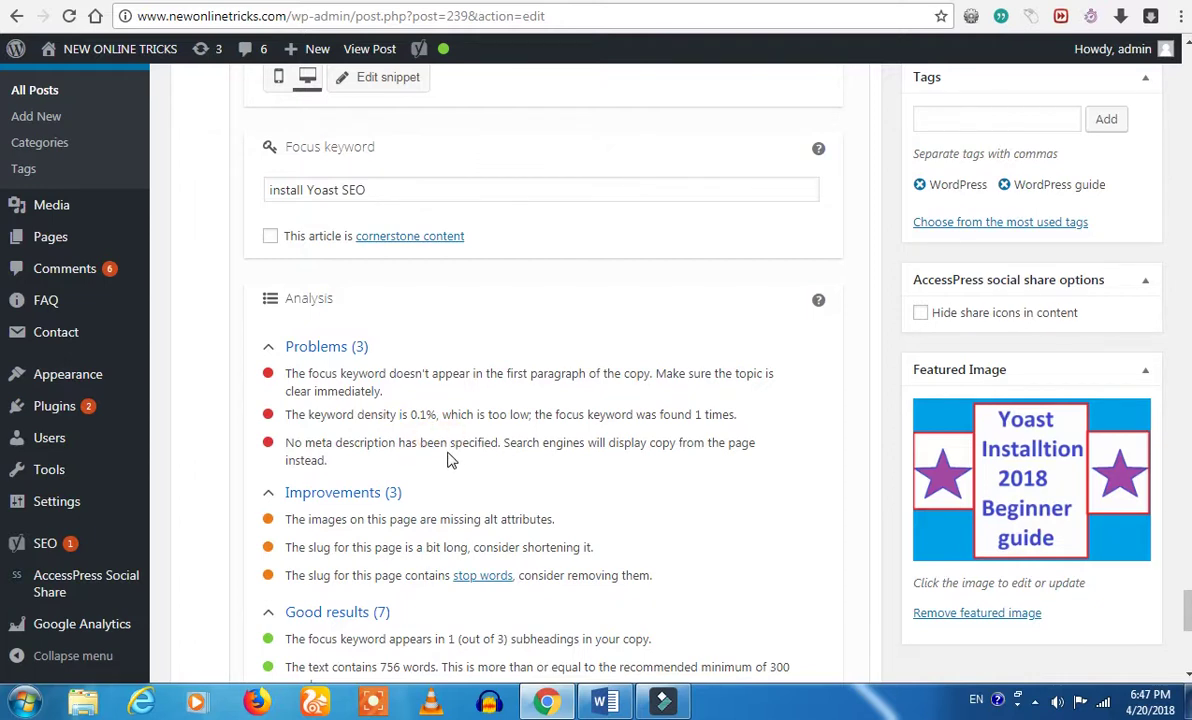
pyautogui.tripleClick(403, 414)
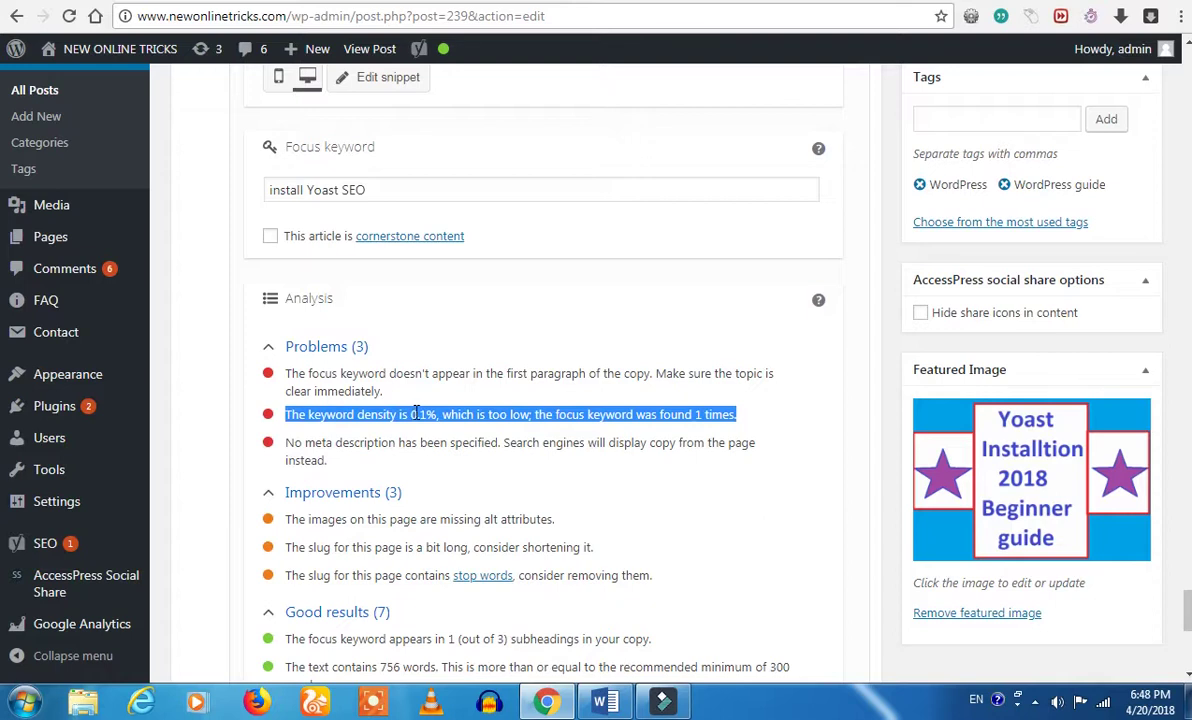
# Highlight the slug length and missing alt attributes lines among the Yoast SEO analysis improvements.
pyautogui.click(405, 413)
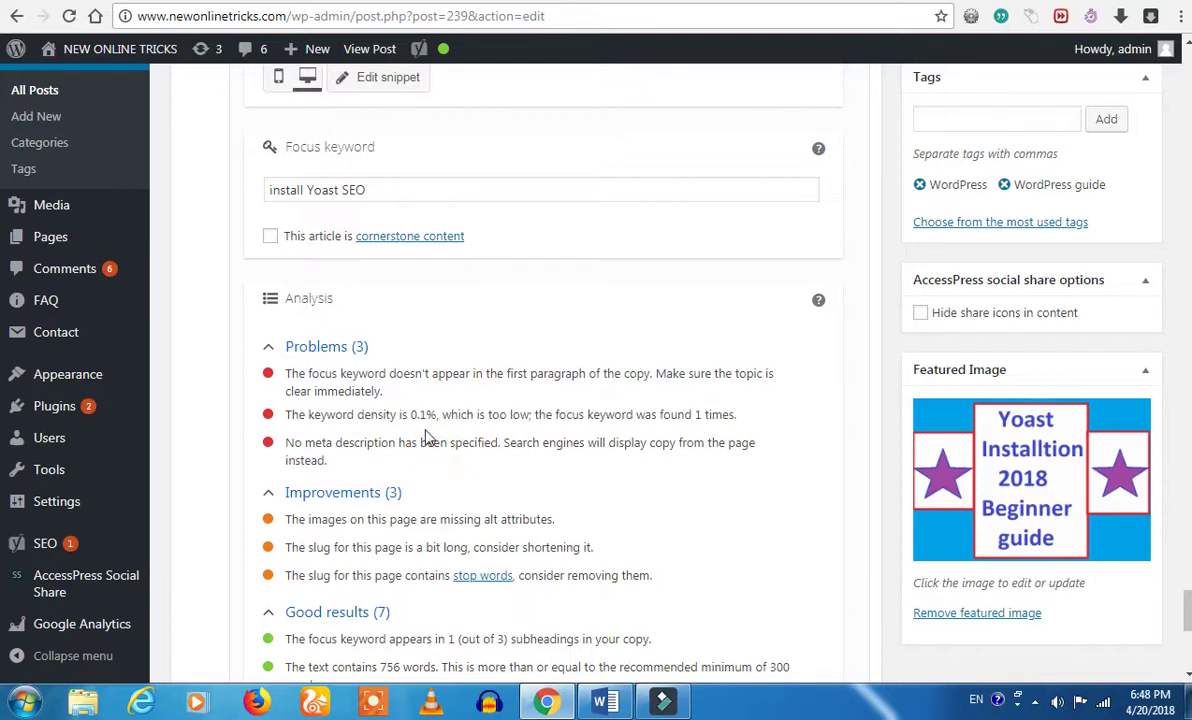
pyautogui.scroll(-3, 425, 436)
pyautogui.doubleClick(358, 238)
pyautogui.click(394, 262)
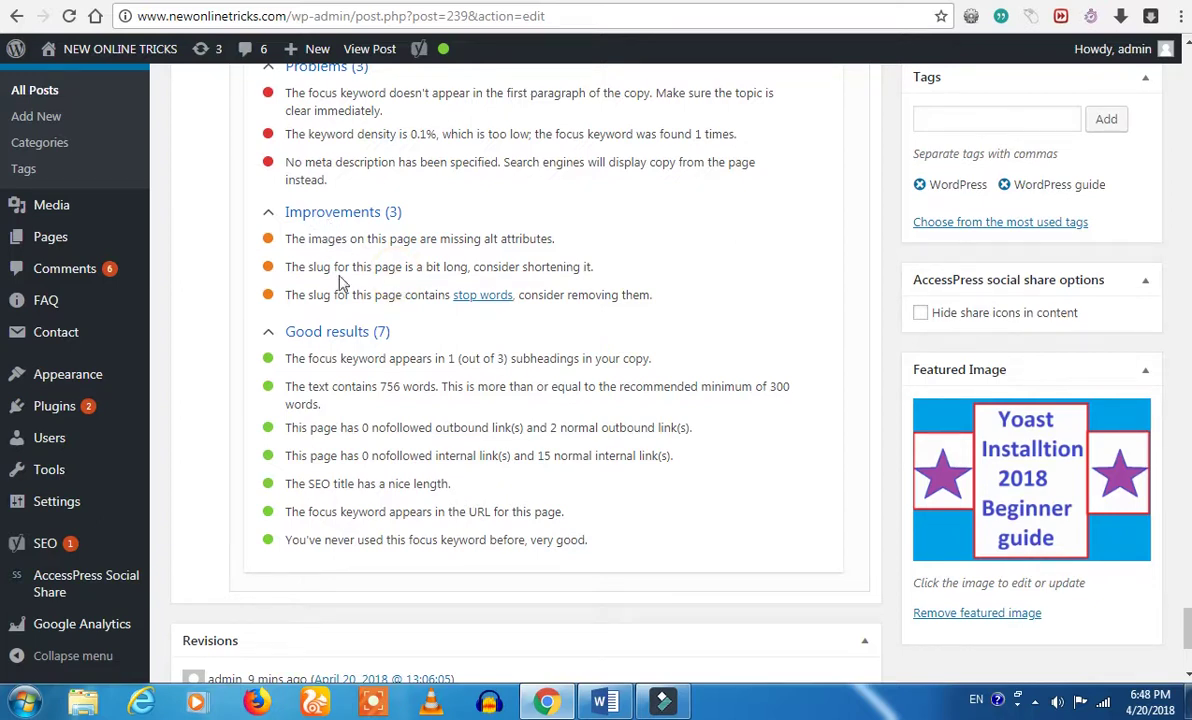
pyautogui.moveTo(331, 267); pyautogui.dragTo(443, 267)
pyautogui.click(380, 301)
pyautogui.moveTo(369, 239); pyautogui.dragTo(544, 238)
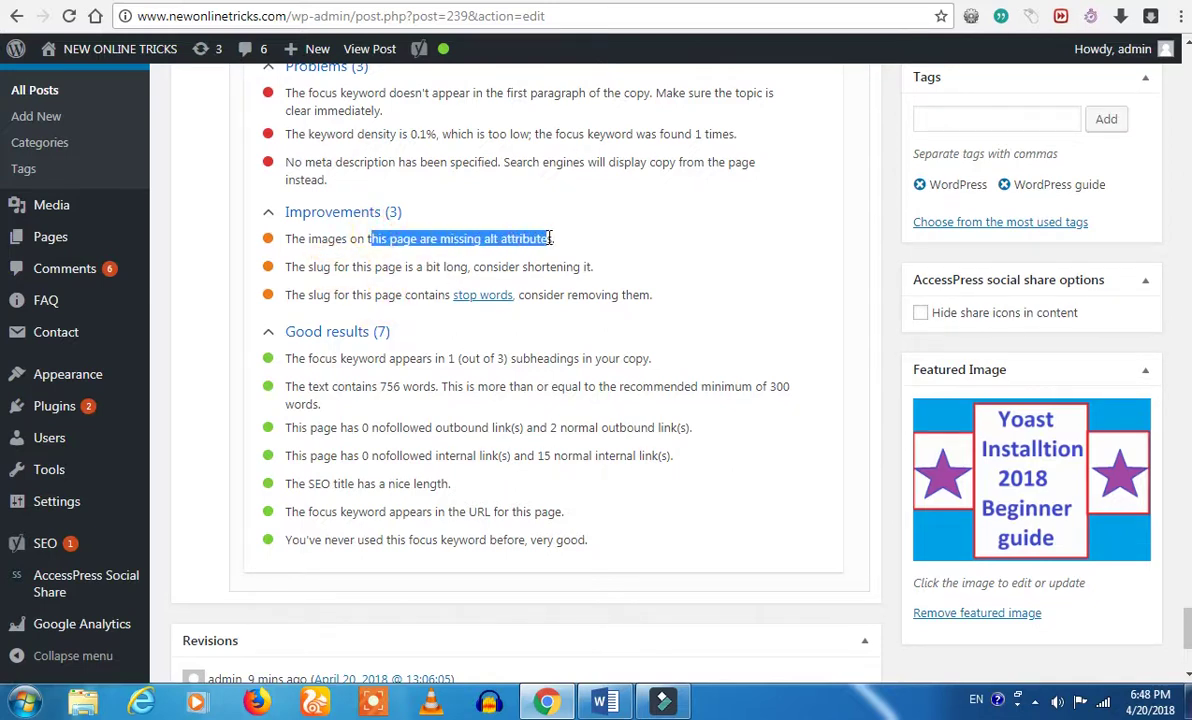
pyautogui.click(557, 263)
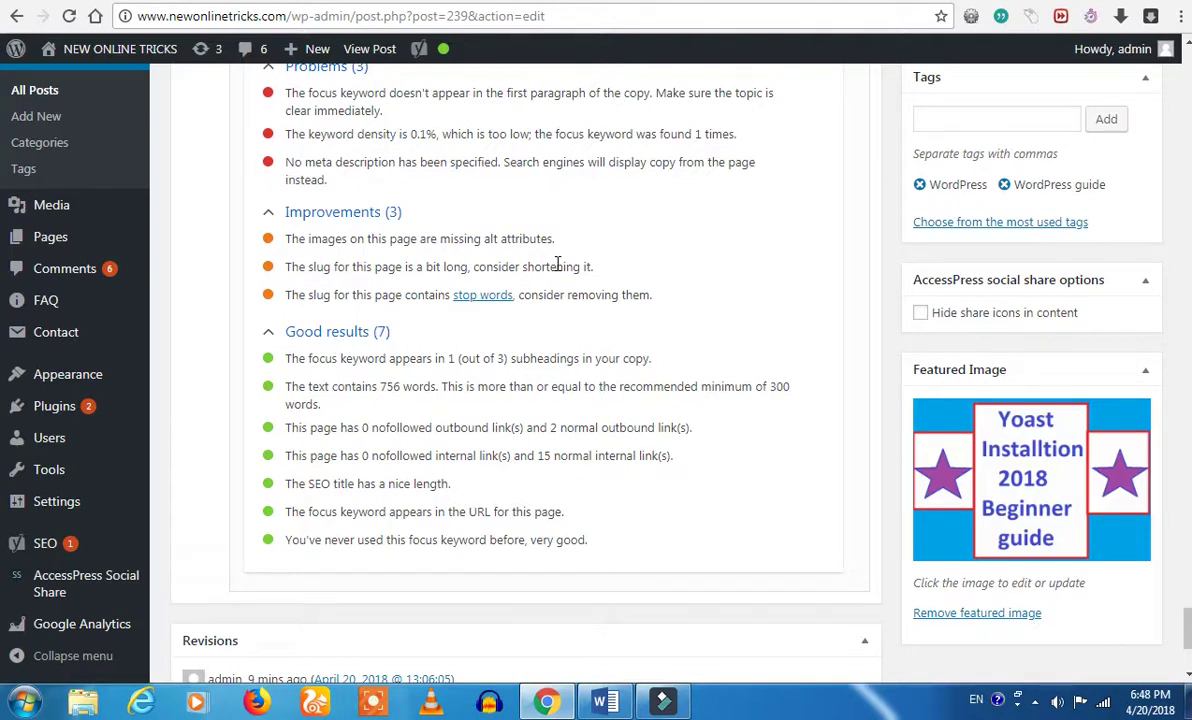
# Highlight the outbound links line in the good results and the site's domain in the page address.
pyautogui.moveTo(320, 402); pyautogui.dragTo(285, 358)
pyautogui.moveTo(346, 427); pyautogui.dragTo(447, 447)
pyautogui.moveTo(435, 427); pyautogui.dragTo(573, 421)
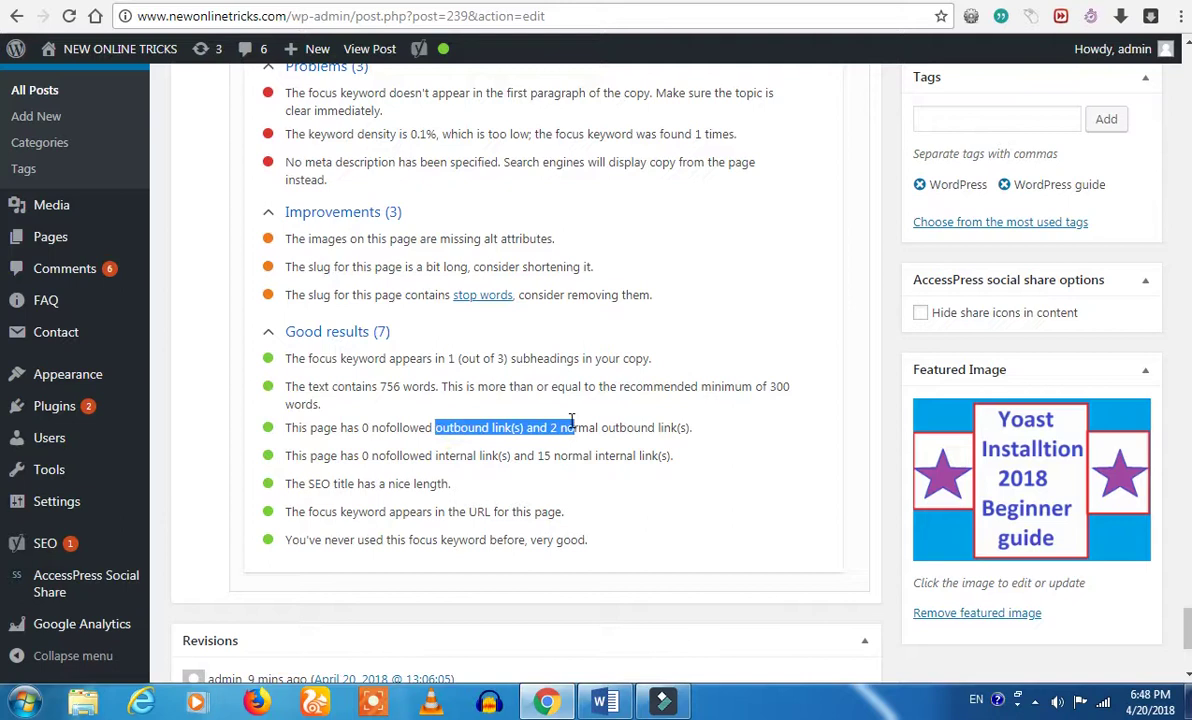
pyautogui.click(580, 426)
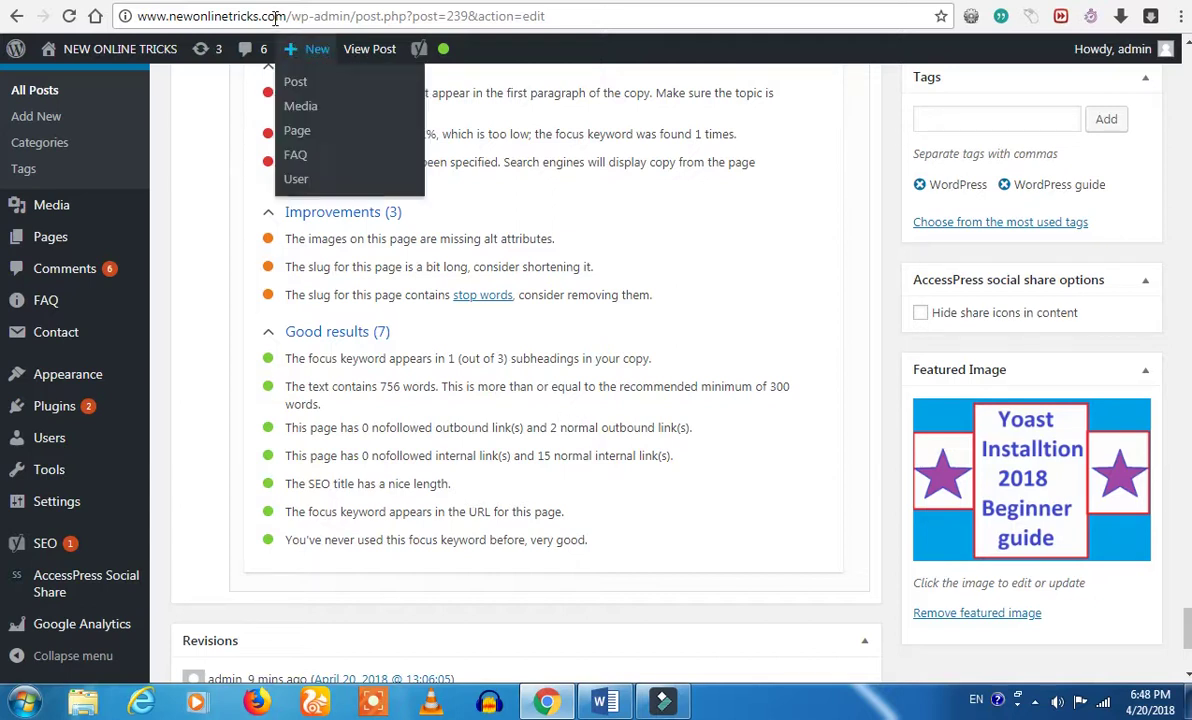
pyautogui.moveTo(285, 16); pyautogui.dragTo(137, 16)
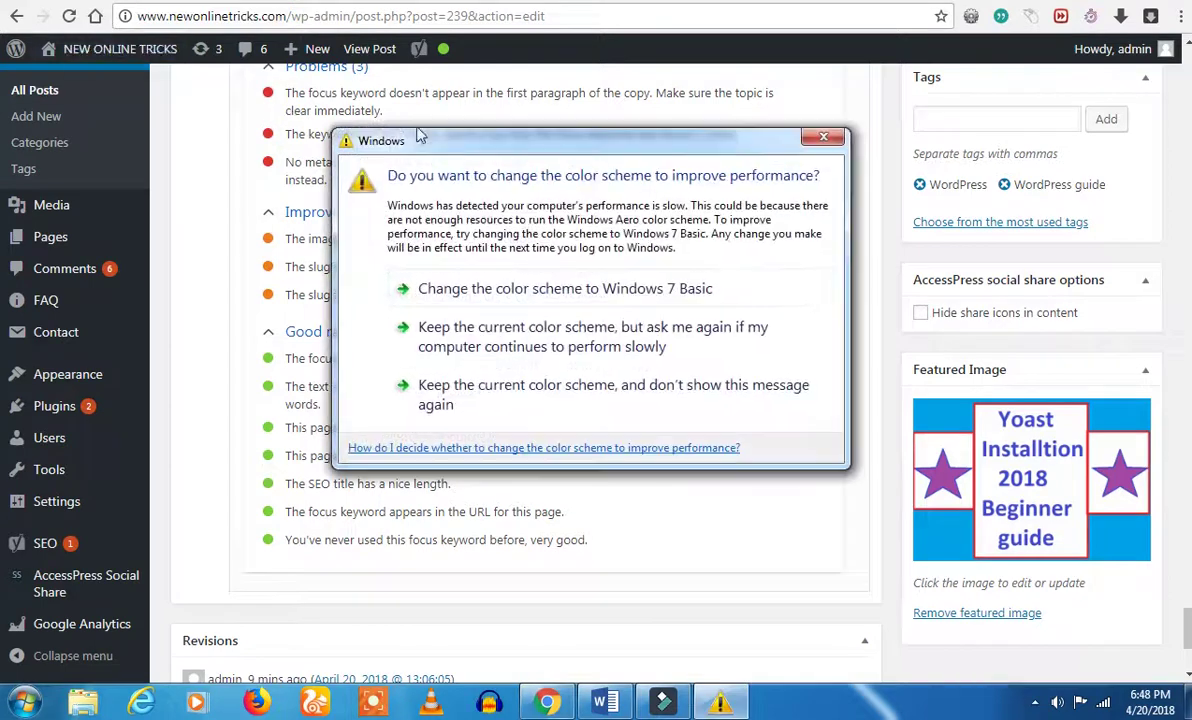
# Keep the current Windows color scheme without showing the message again, and highlight "internal link(s)" in the good results.
pyautogui.click(532, 385)
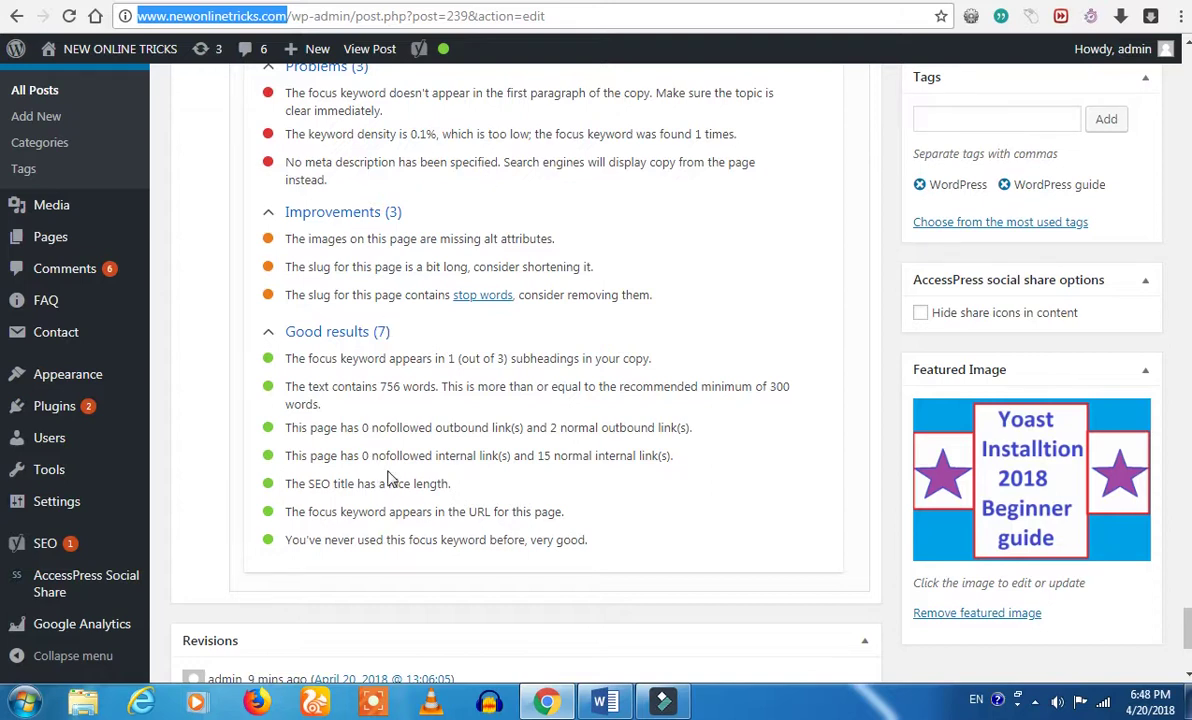
pyautogui.moveTo(435, 457); pyautogui.dragTo(513, 457)
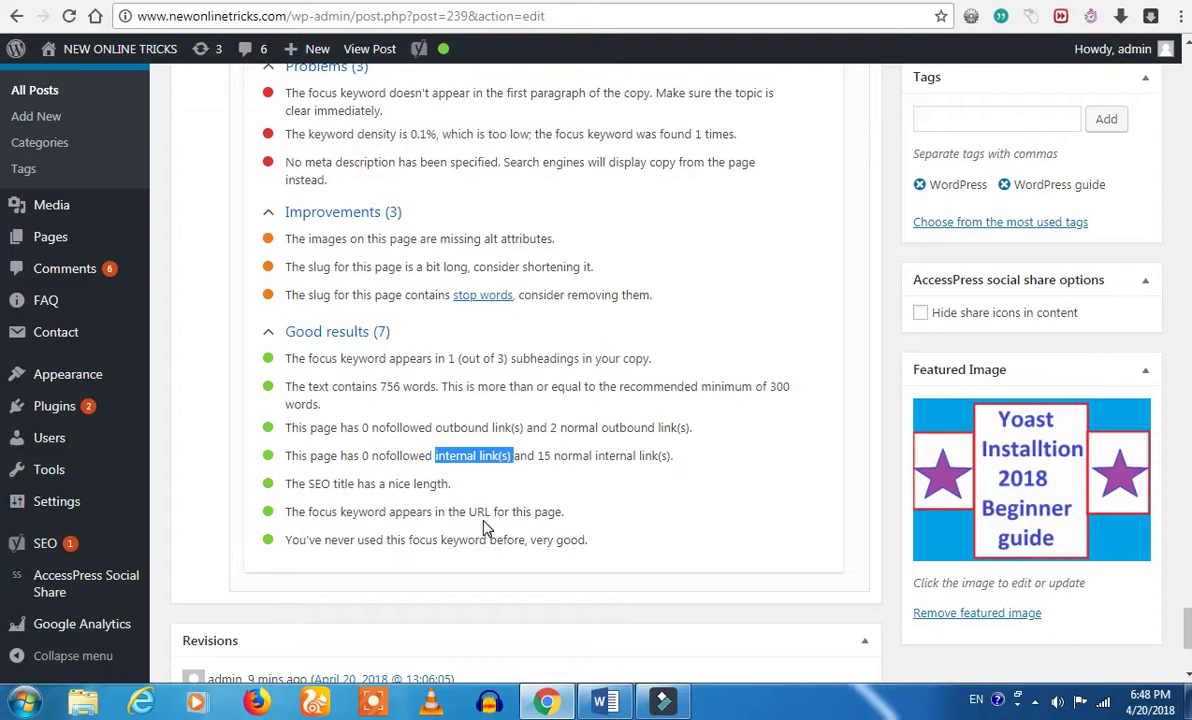
pyautogui.click(573, 455)
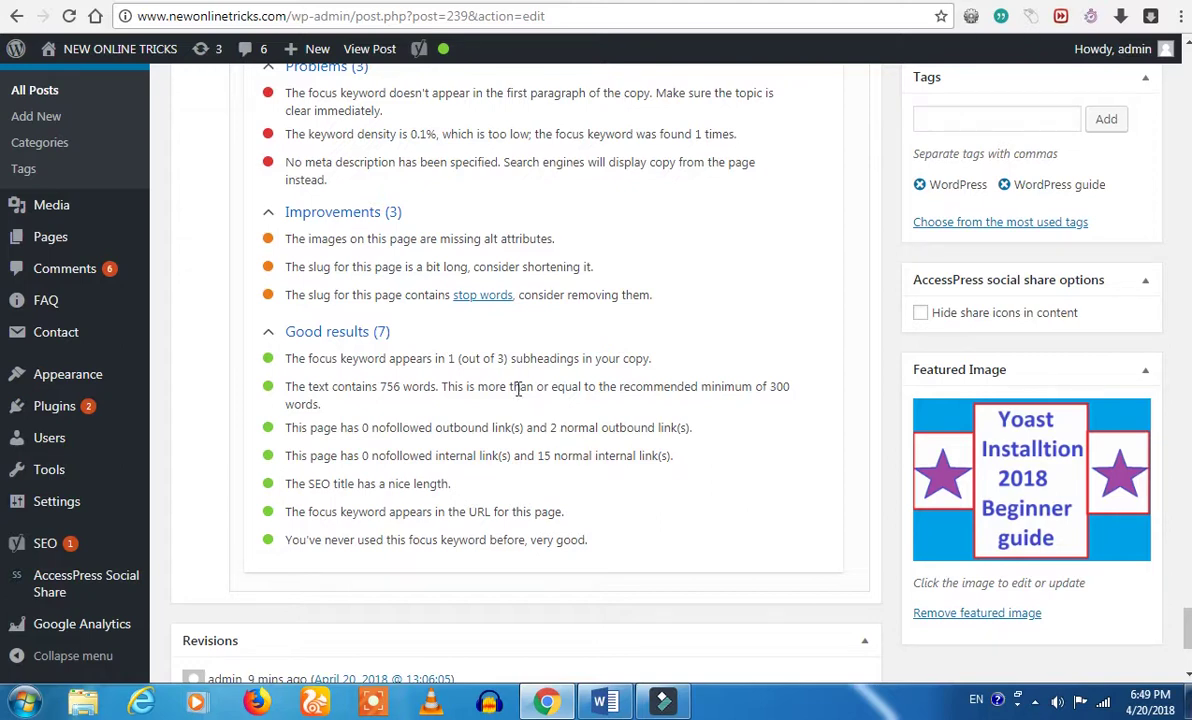
# Look back through the post content from the Yoast SEO box up to the section on installing the free version.
pyautogui.scroll(6, 519, 390)
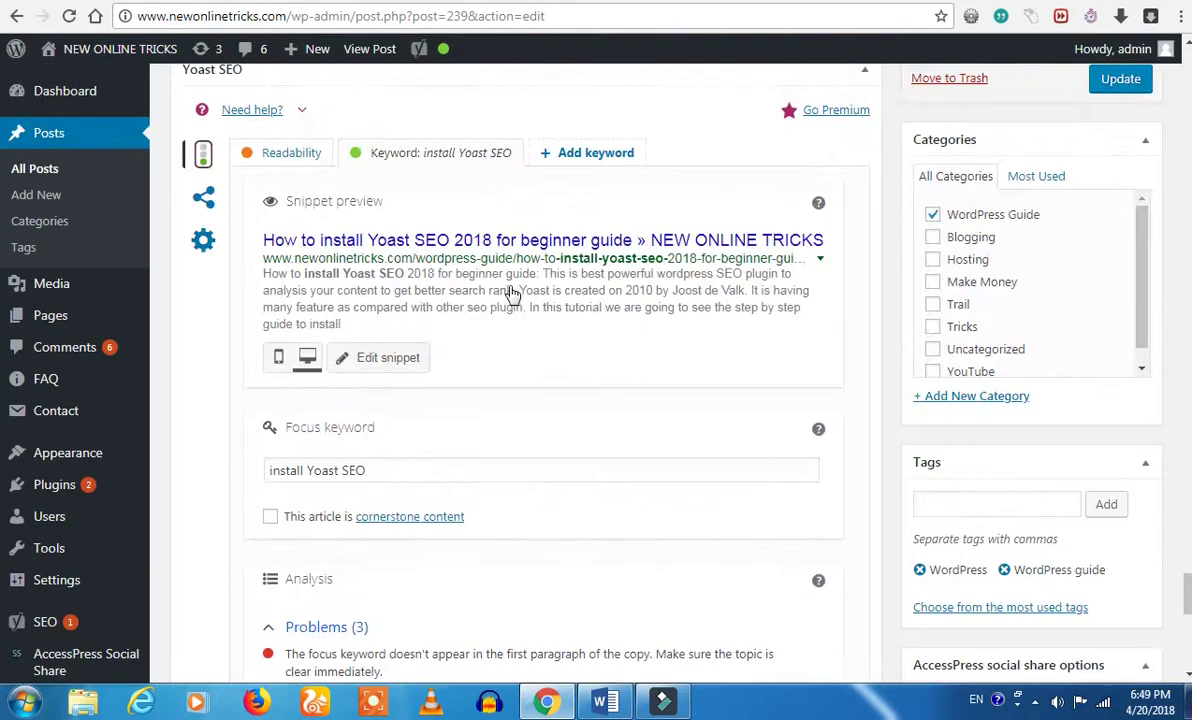
pyautogui.scroll(4, 497, 307)
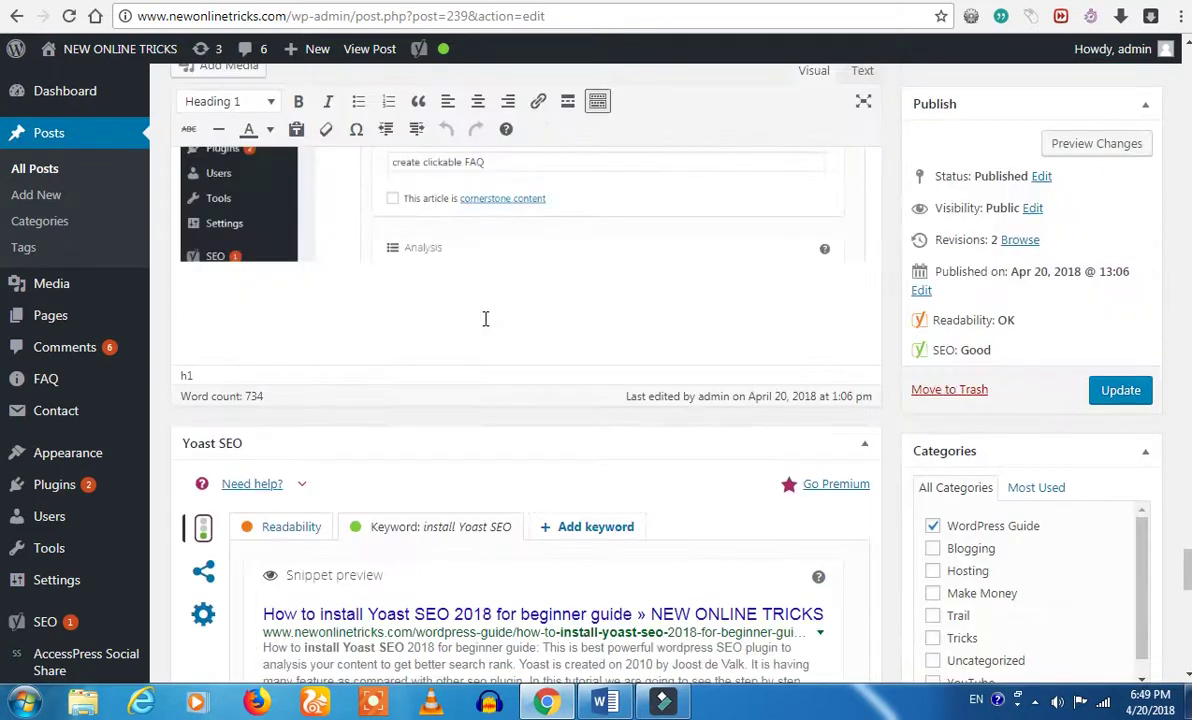
pyautogui.scroll(5, 485, 318)
pyautogui.scroll(5, 465, 325)
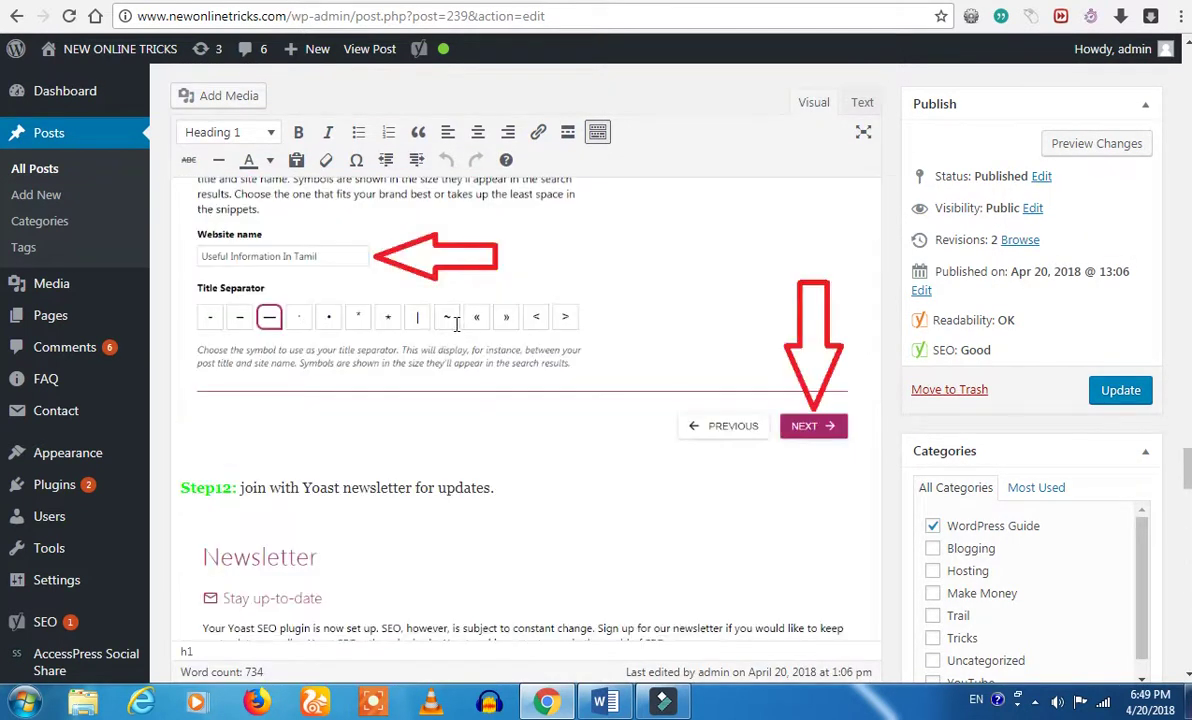
pyautogui.scroll(1, 440, 346)
pyautogui.scroll(6, 440, 346)
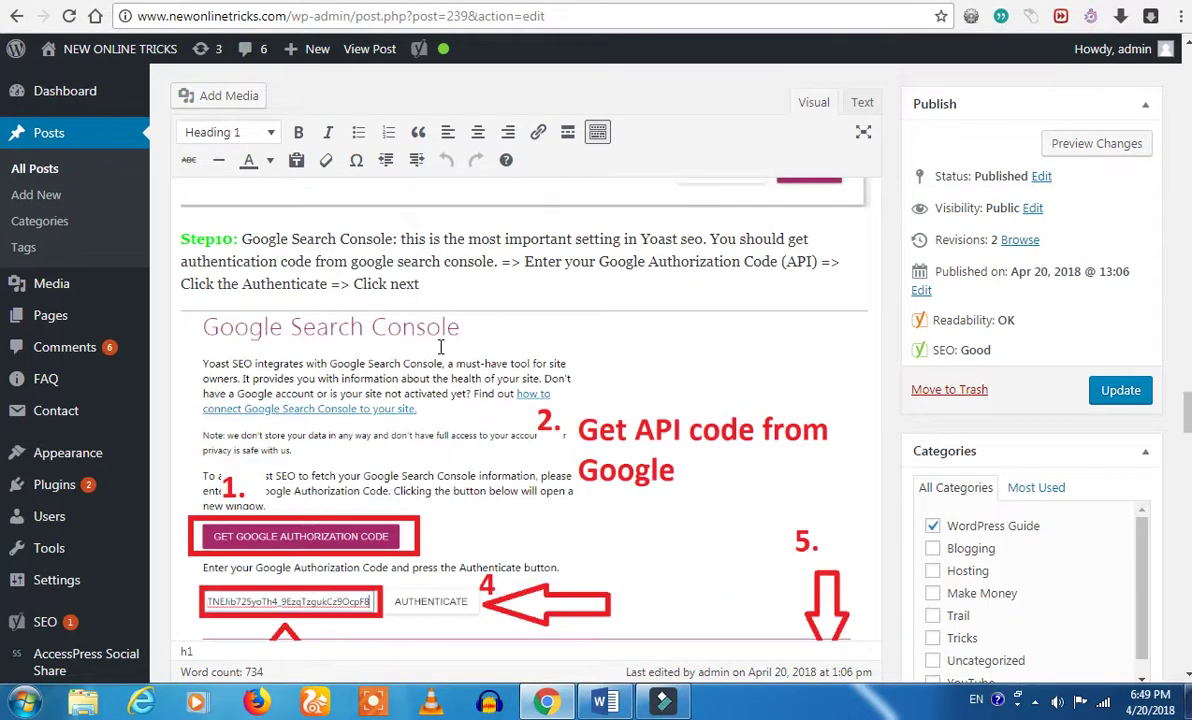
pyautogui.scroll(-1, 440, 346)
pyautogui.scroll(-4, 440, 346)
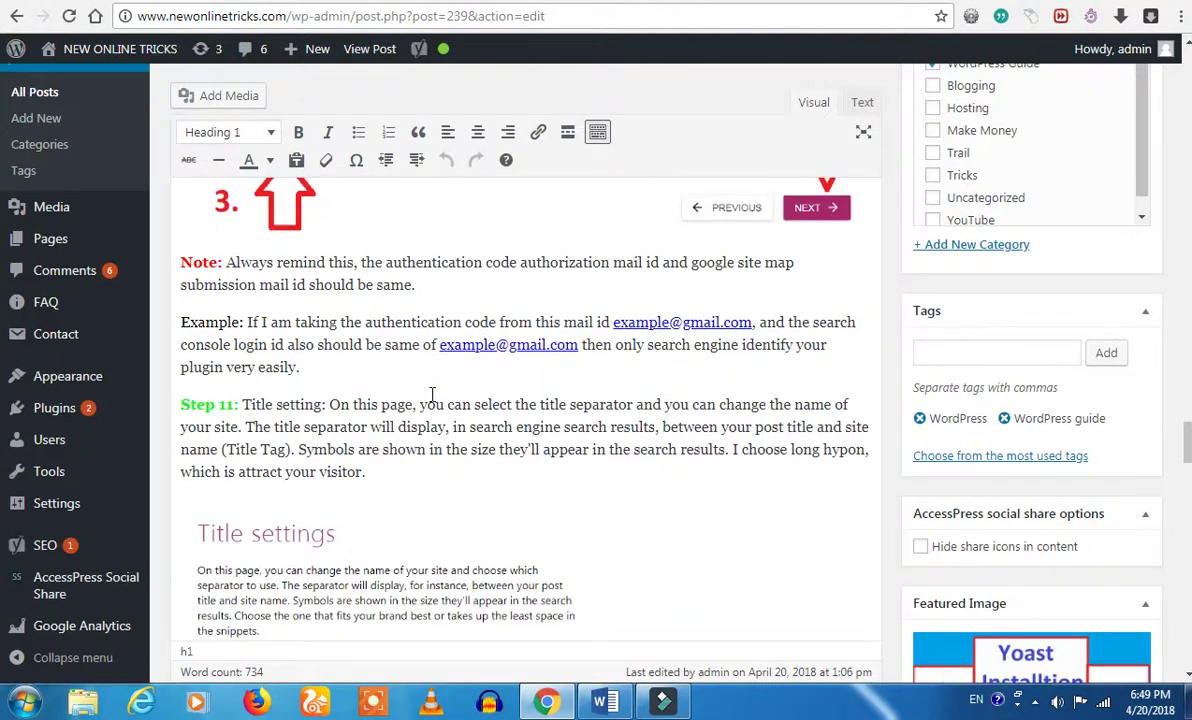
pyautogui.scroll(4, 433, 393)
pyautogui.scroll(9, 432, 393)
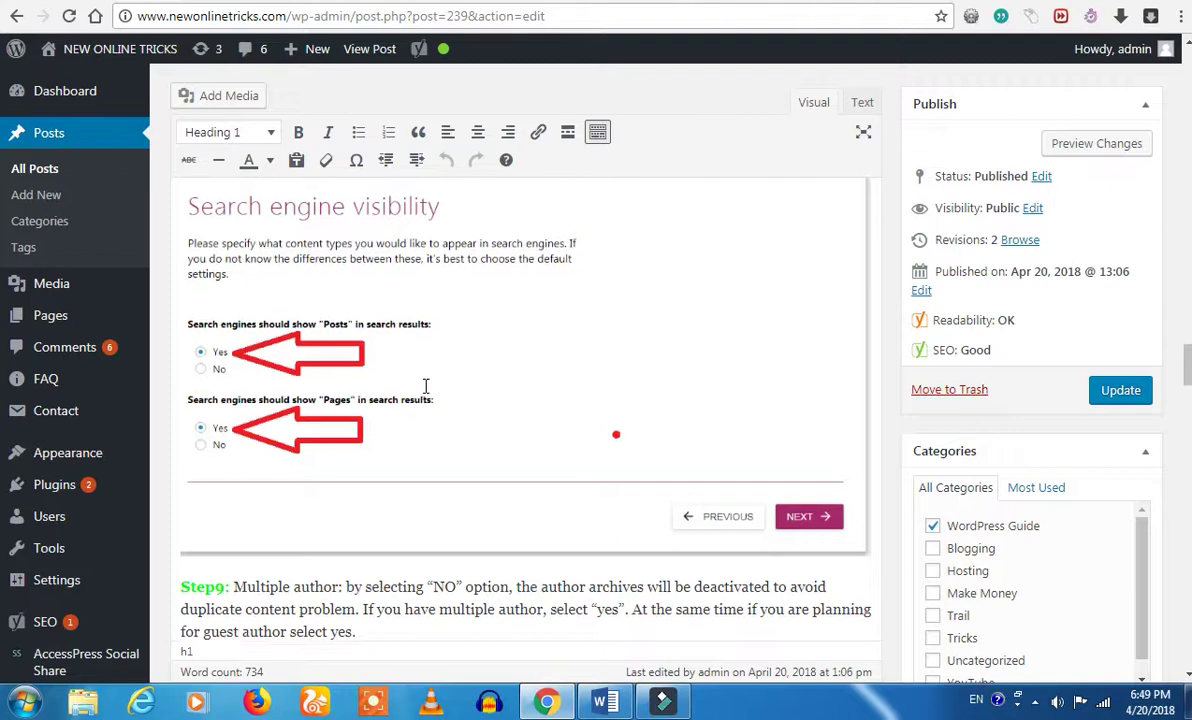
pyautogui.scroll(9, 425, 386)
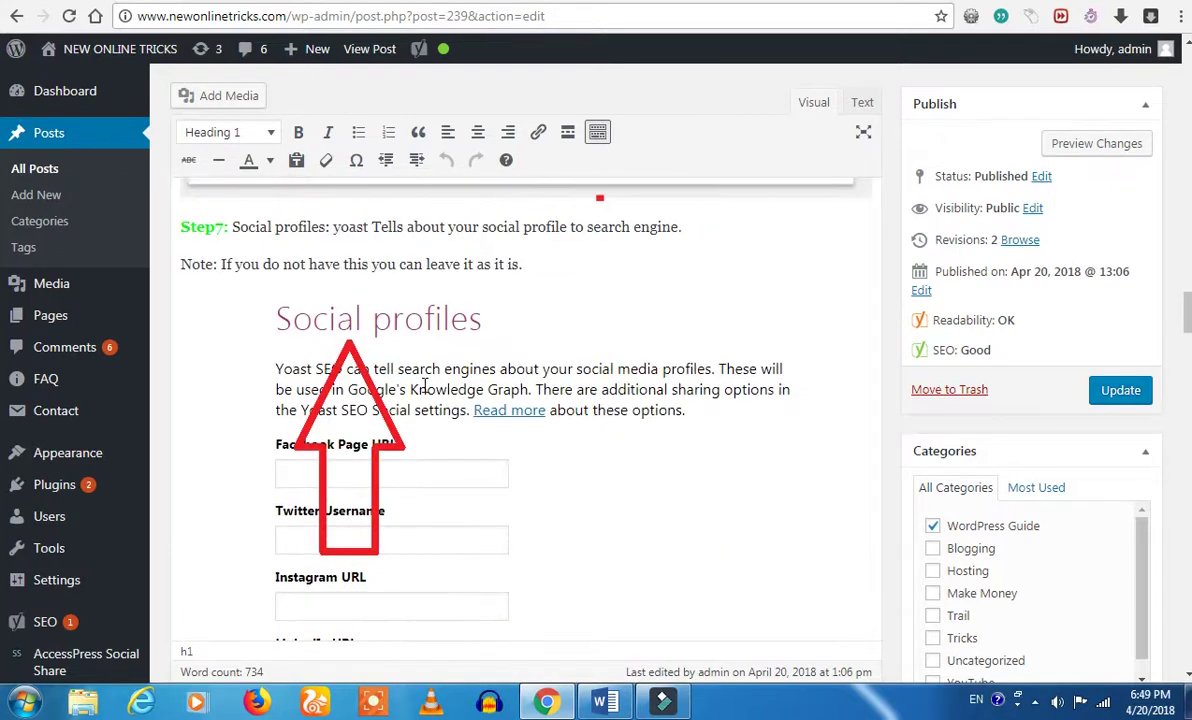
pyautogui.scroll(8, 425, 386)
pyautogui.scroll(8, 425, 386)
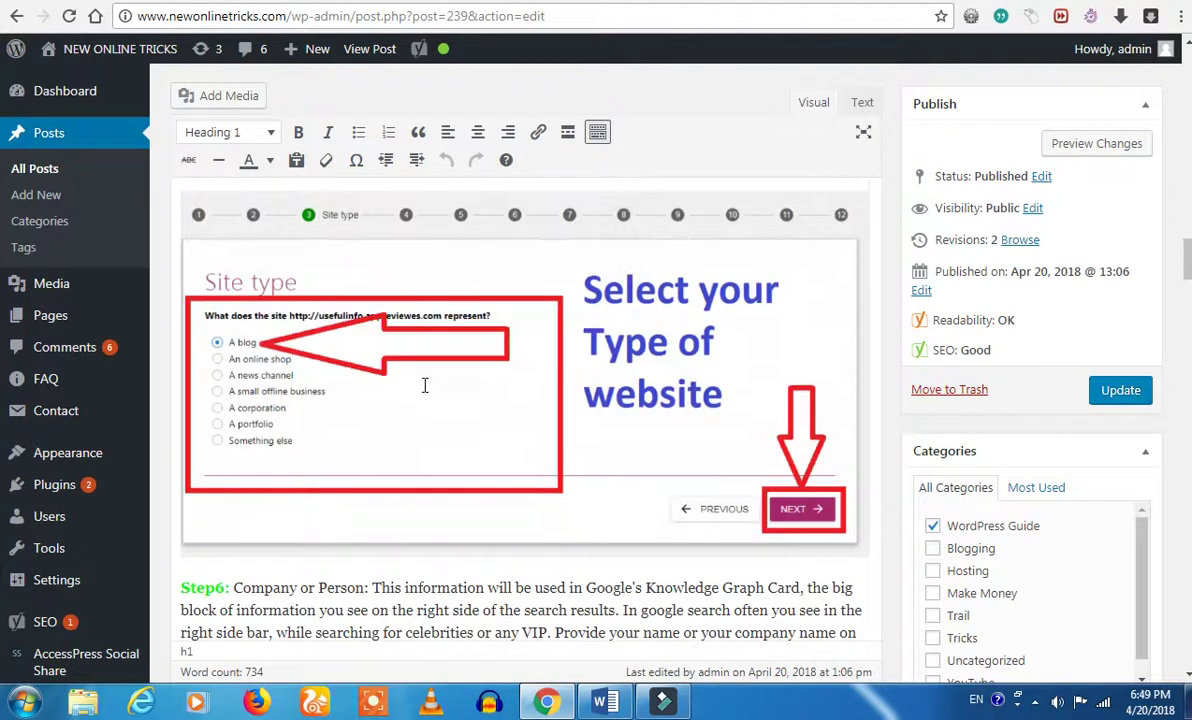
pyautogui.scroll(4, 425, 386)
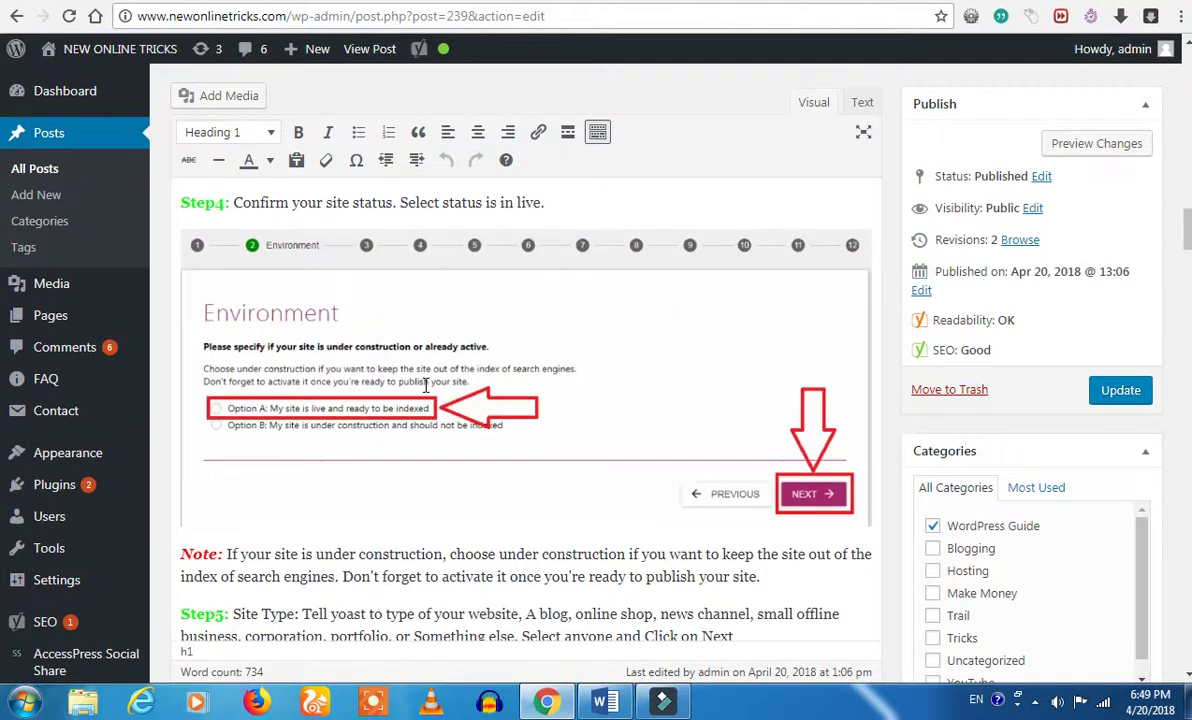
pyautogui.scroll(8, 425, 386)
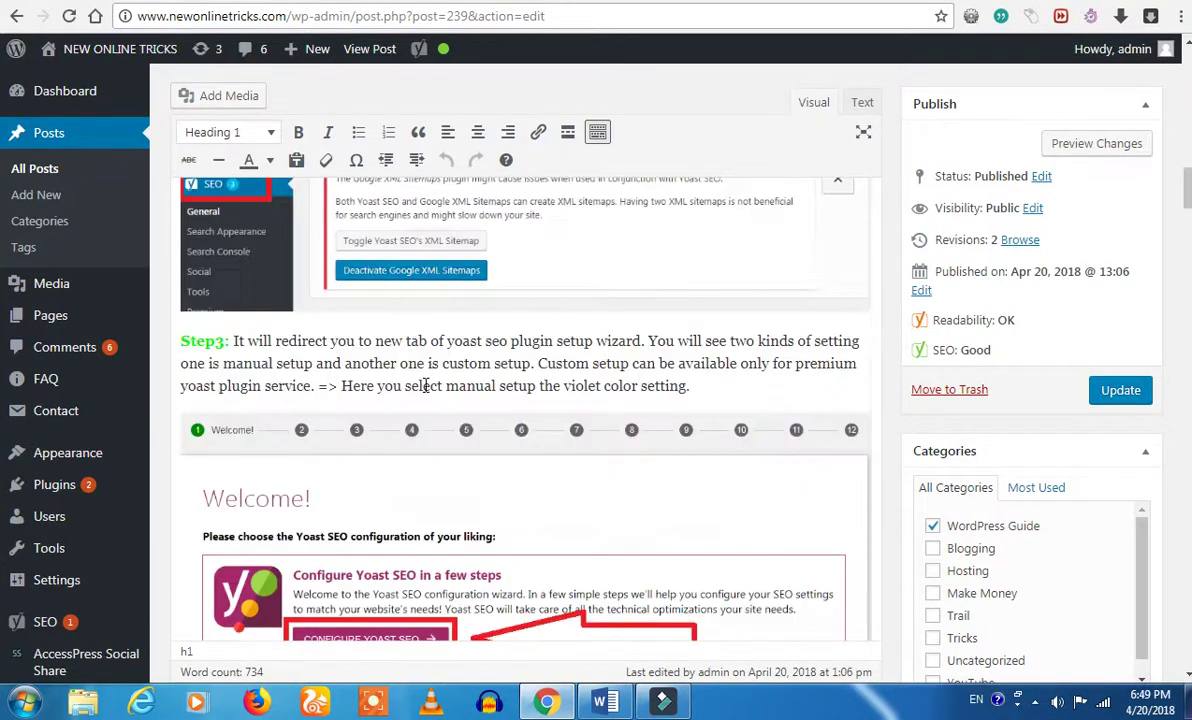
pyautogui.scroll(4, 425, 386)
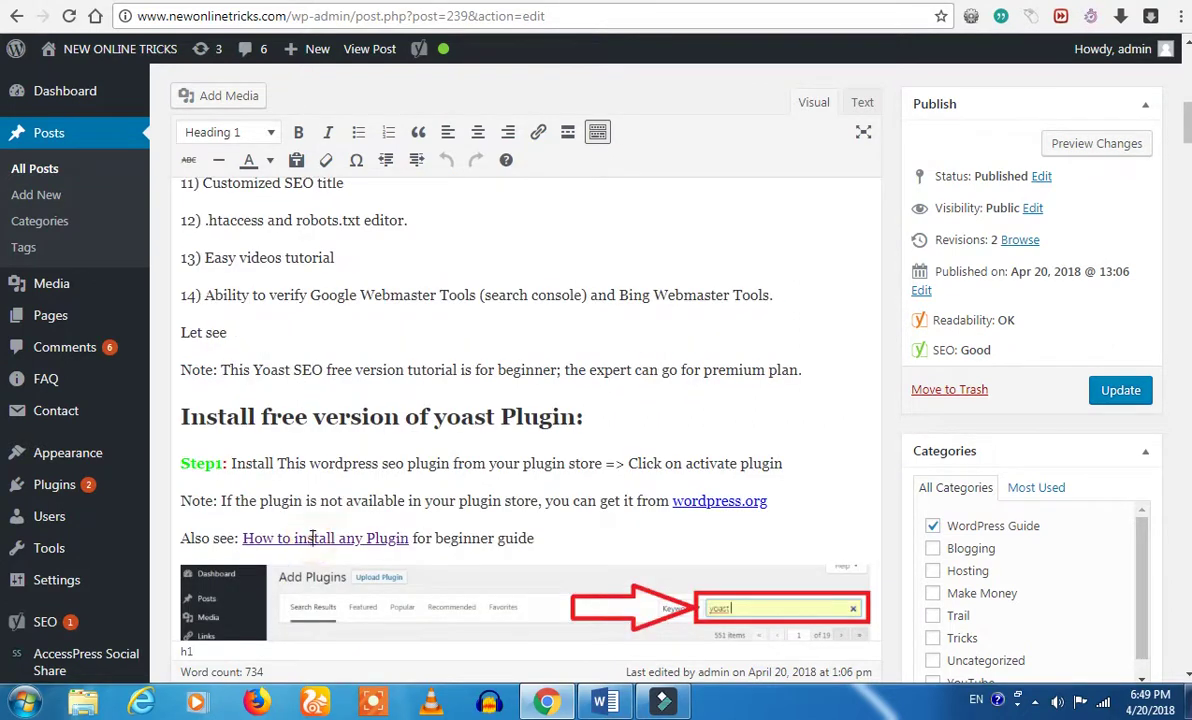
# Inspect the targets of the "How to install any Plugin" internal link and the wordpress.org outbound link under Step1.
pyautogui.click(312, 538)
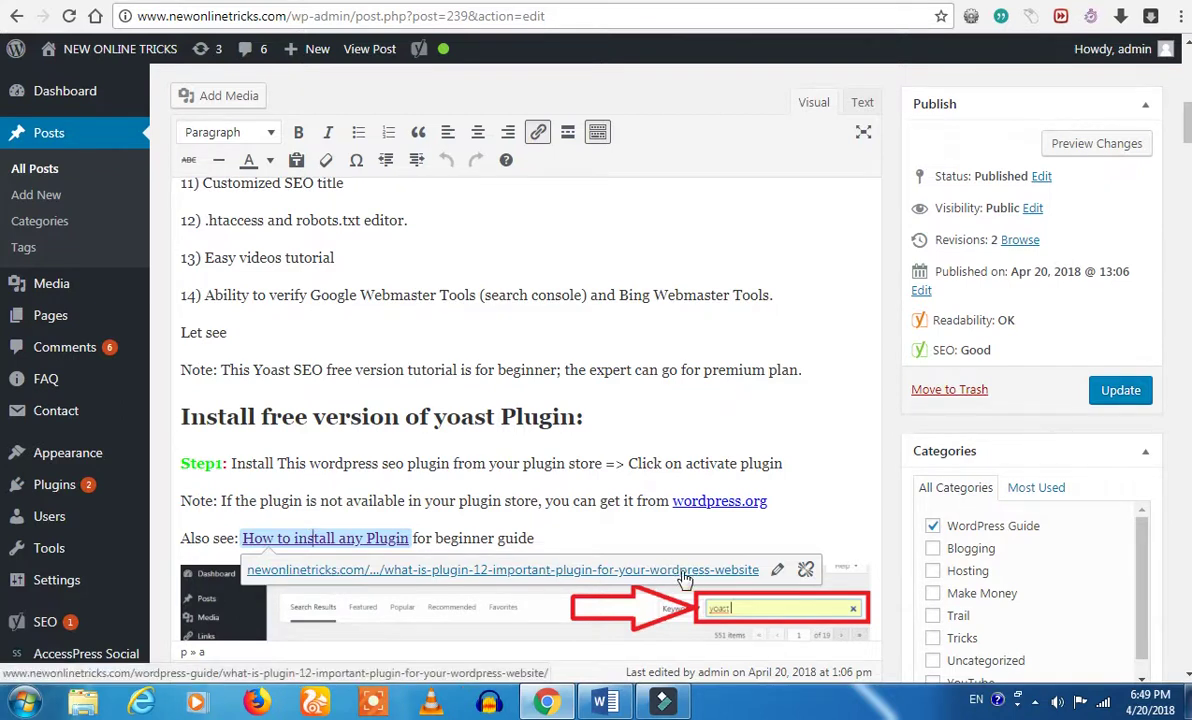
pyautogui.click(496, 500)
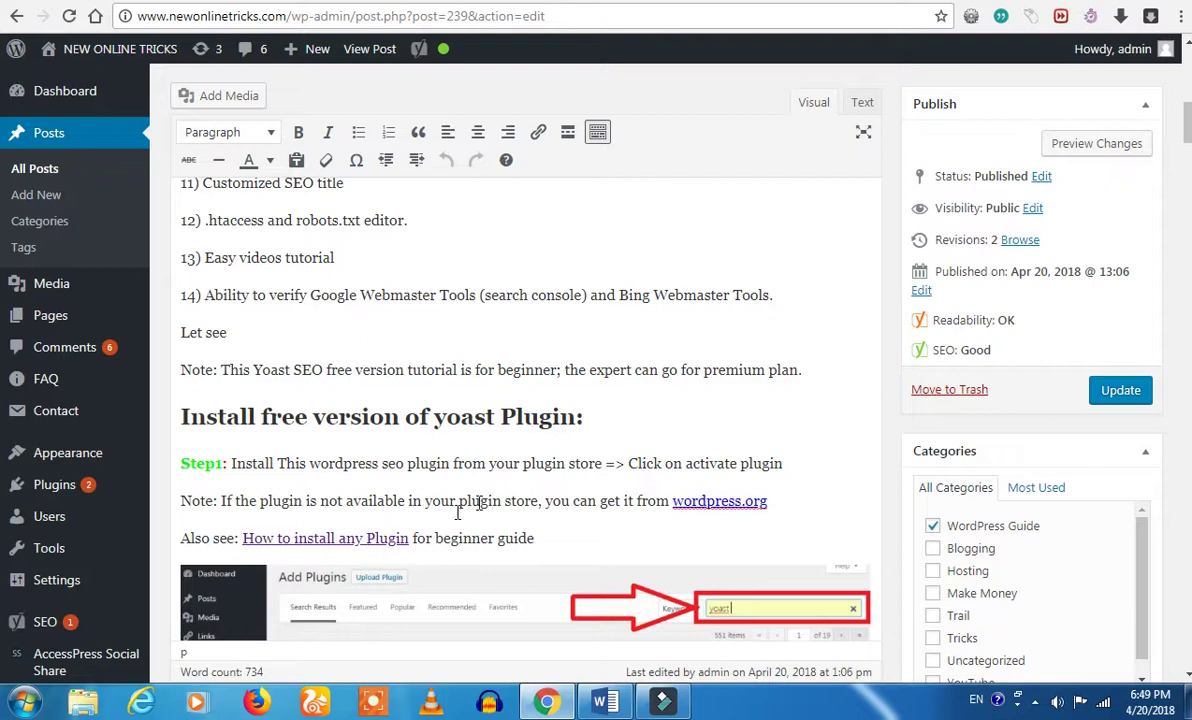
pyautogui.click(700, 502)
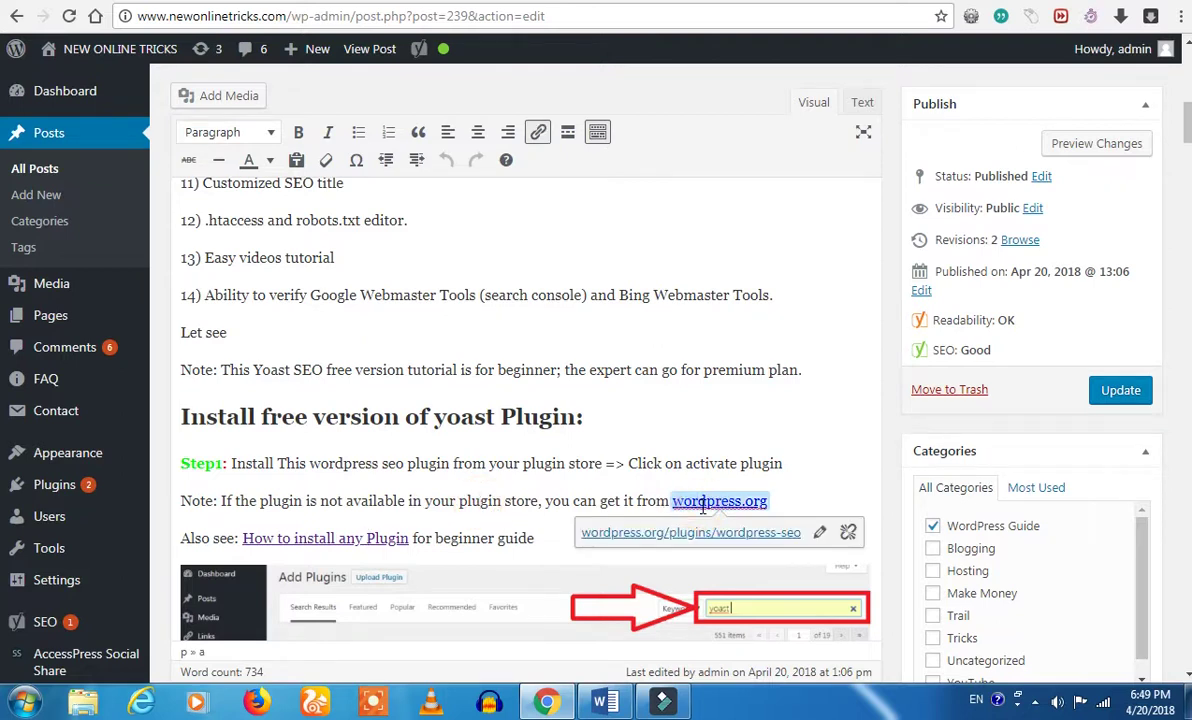
pyautogui.click(566, 501)
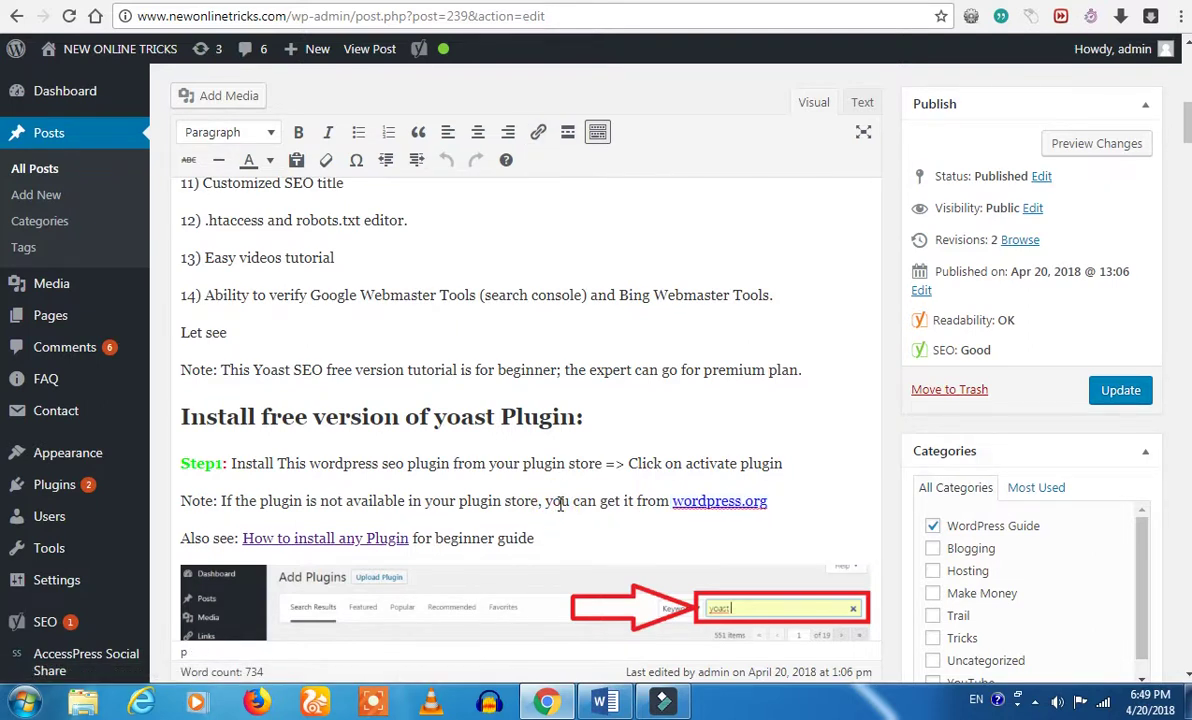
# Look through the rest of the post's steps and review the Yoast SEO snippet preview and analysis below it.
pyautogui.scroll(-10, 566, 501)
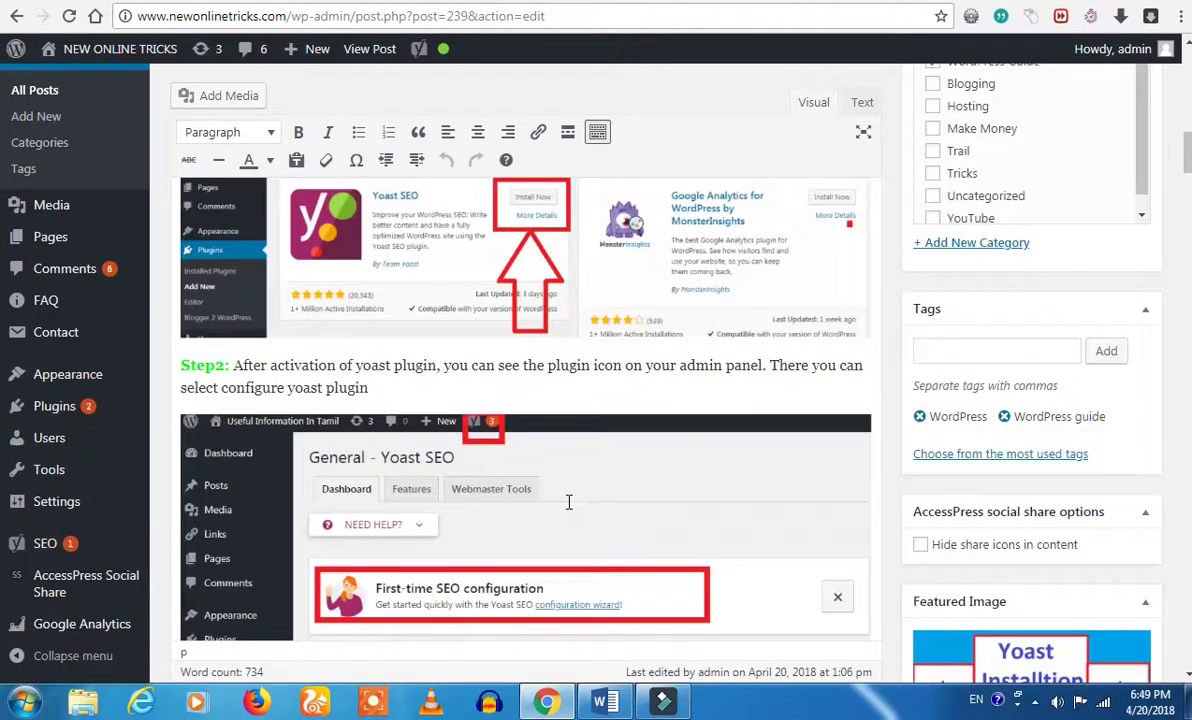
pyautogui.scroll(-15, 568, 502)
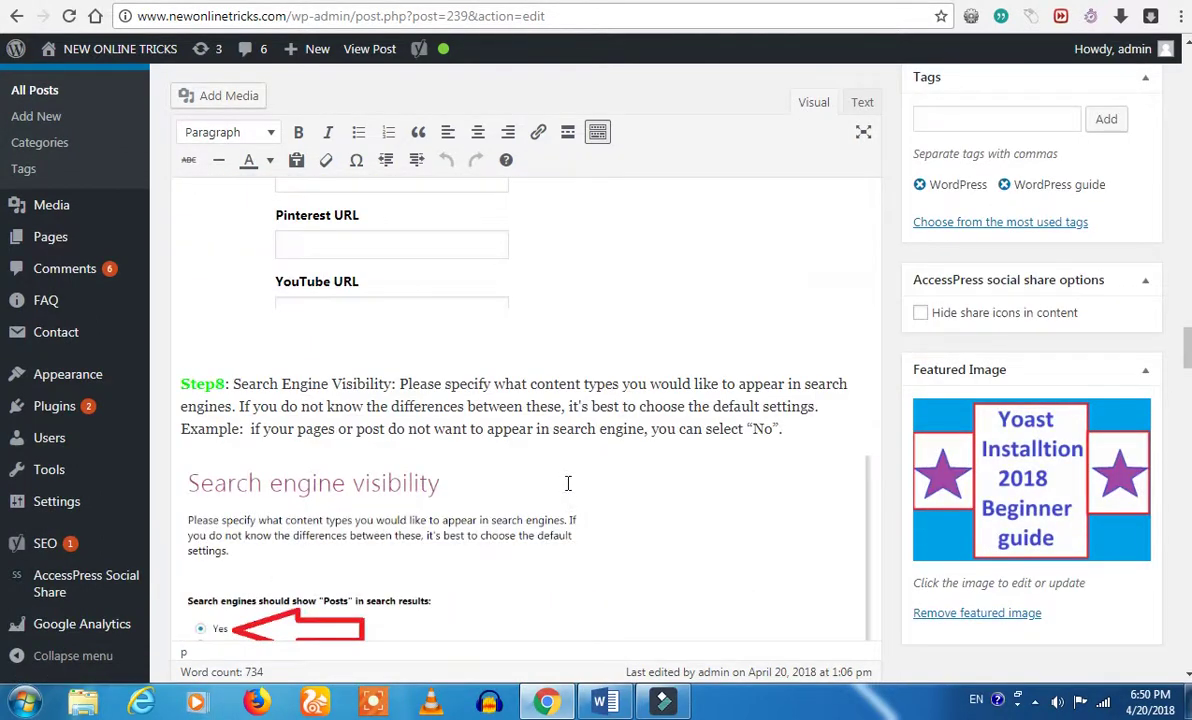
pyautogui.scroll(-3, 570, 484)
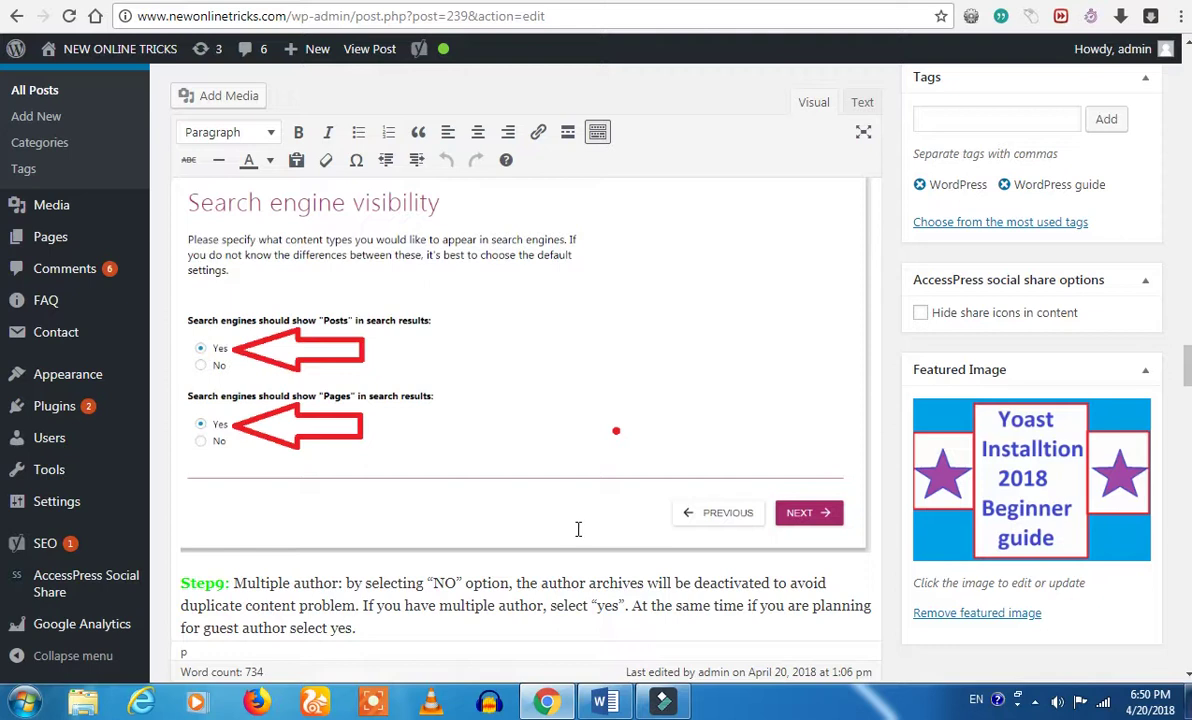
pyautogui.scroll(-4, 578, 529)
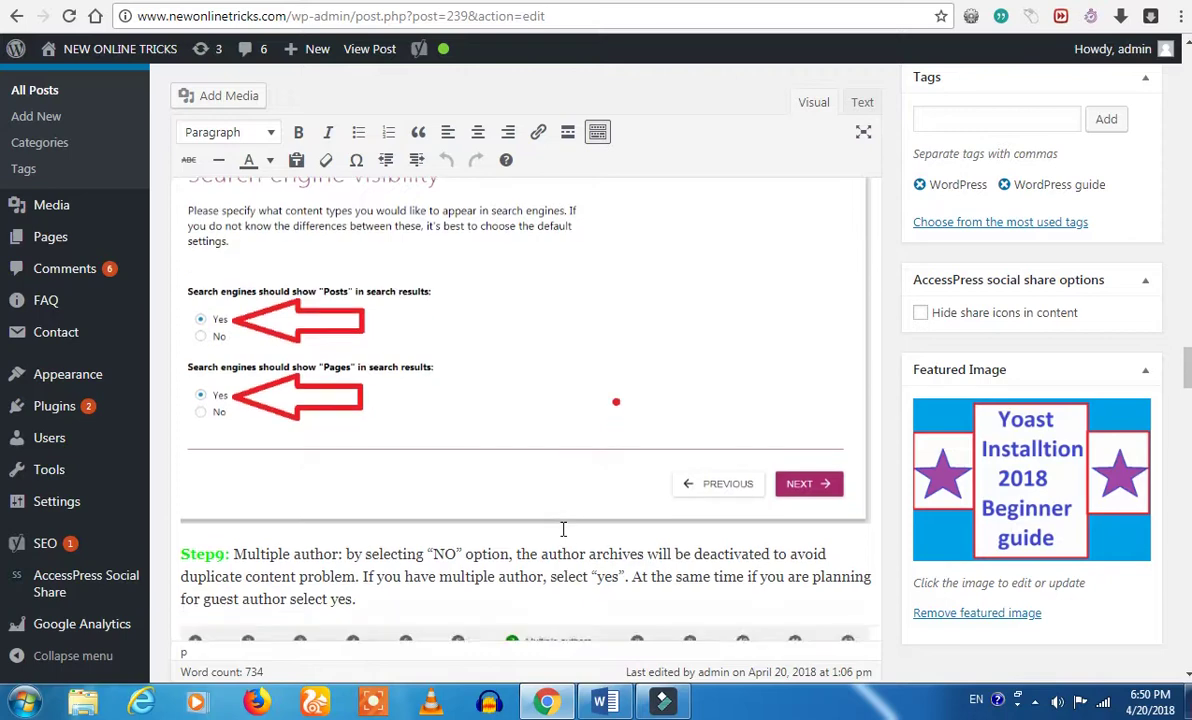
pyautogui.scroll(-20, 563, 529)
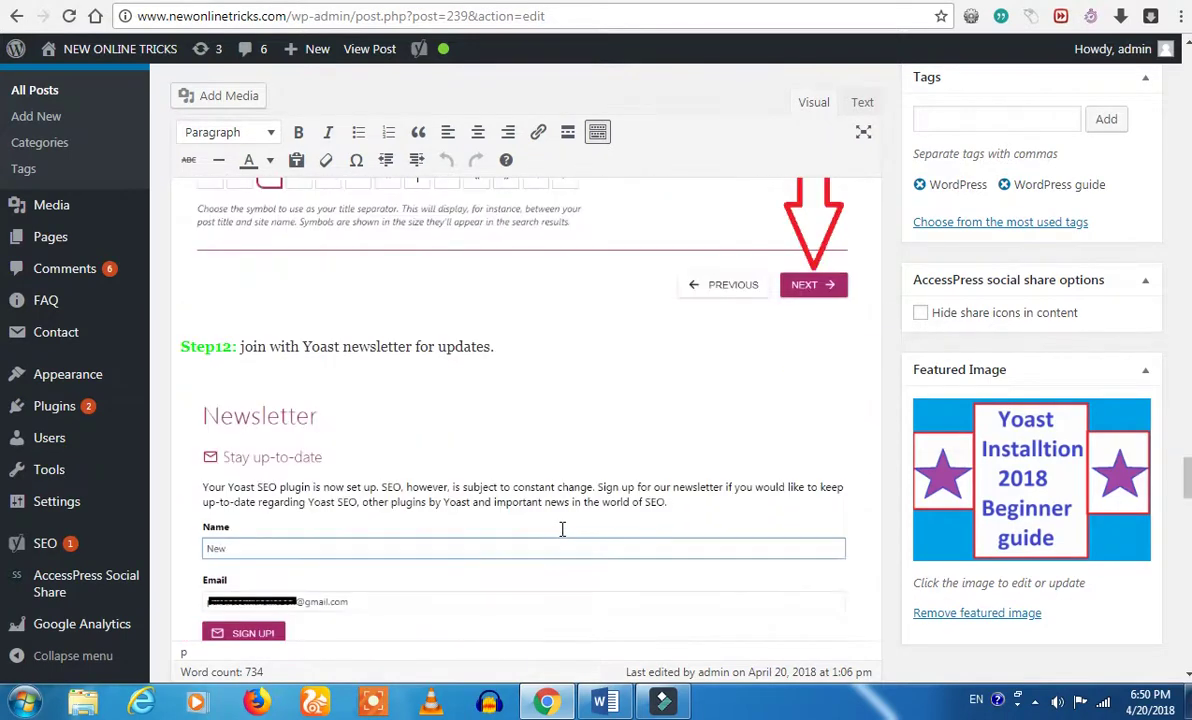
pyautogui.scroll(-12, 562, 529)
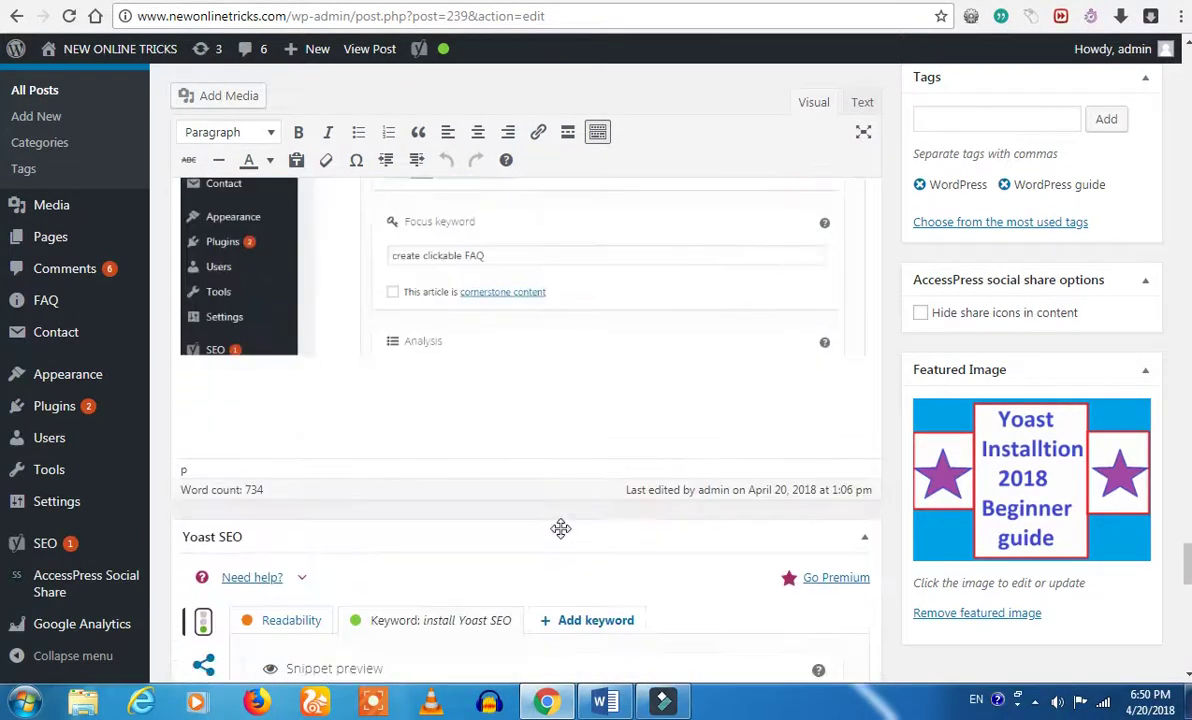
pyautogui.scroll(-3, 561, 535)
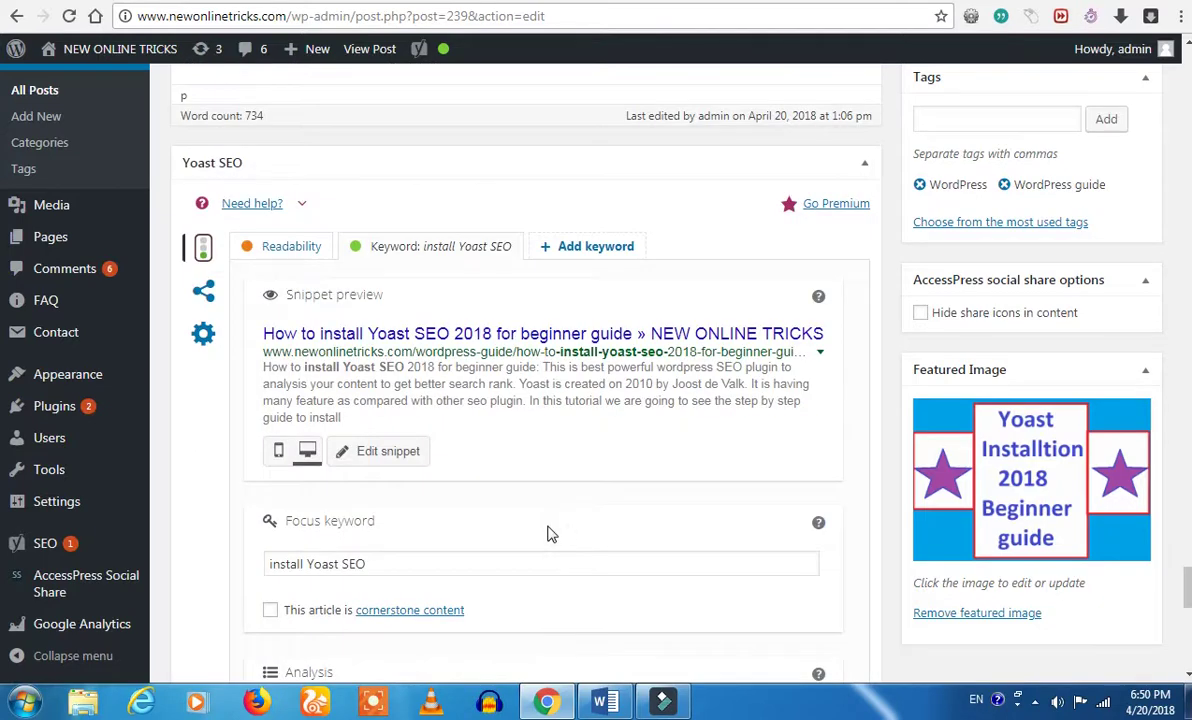
pyautogui.scroll(-4, 527, 508)
pyautogui.scroll(-4, 530, 513)
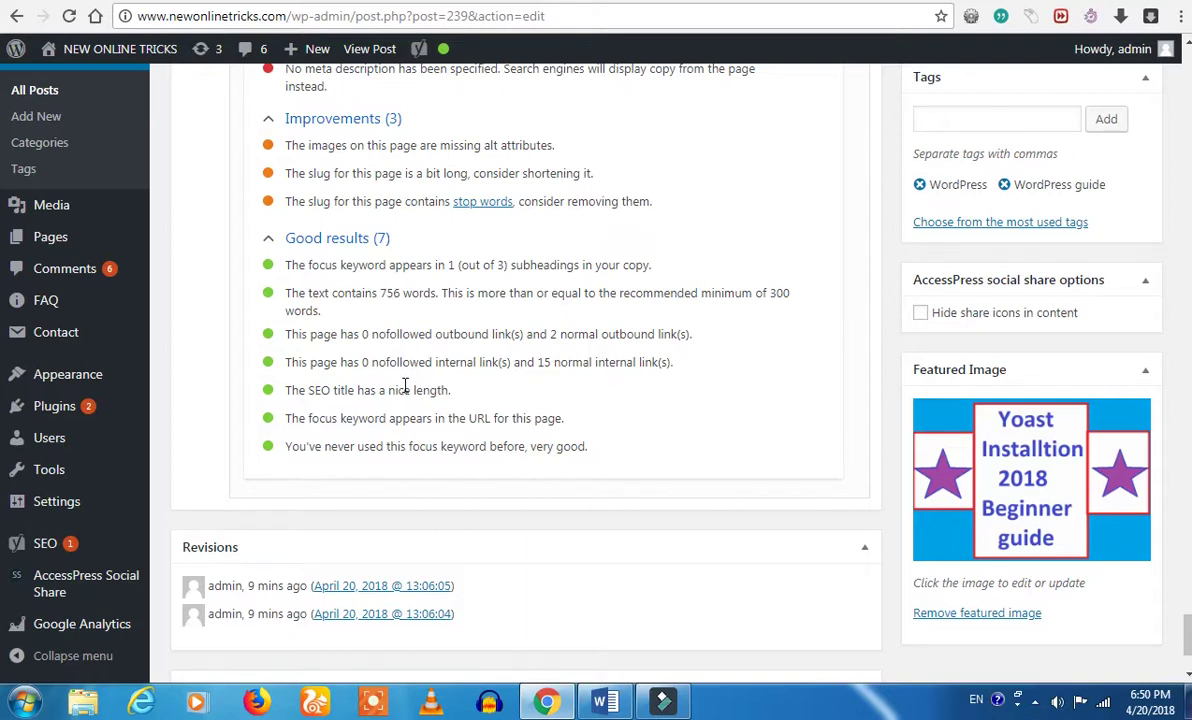
pyautogui.scroll(3, 405, 385)
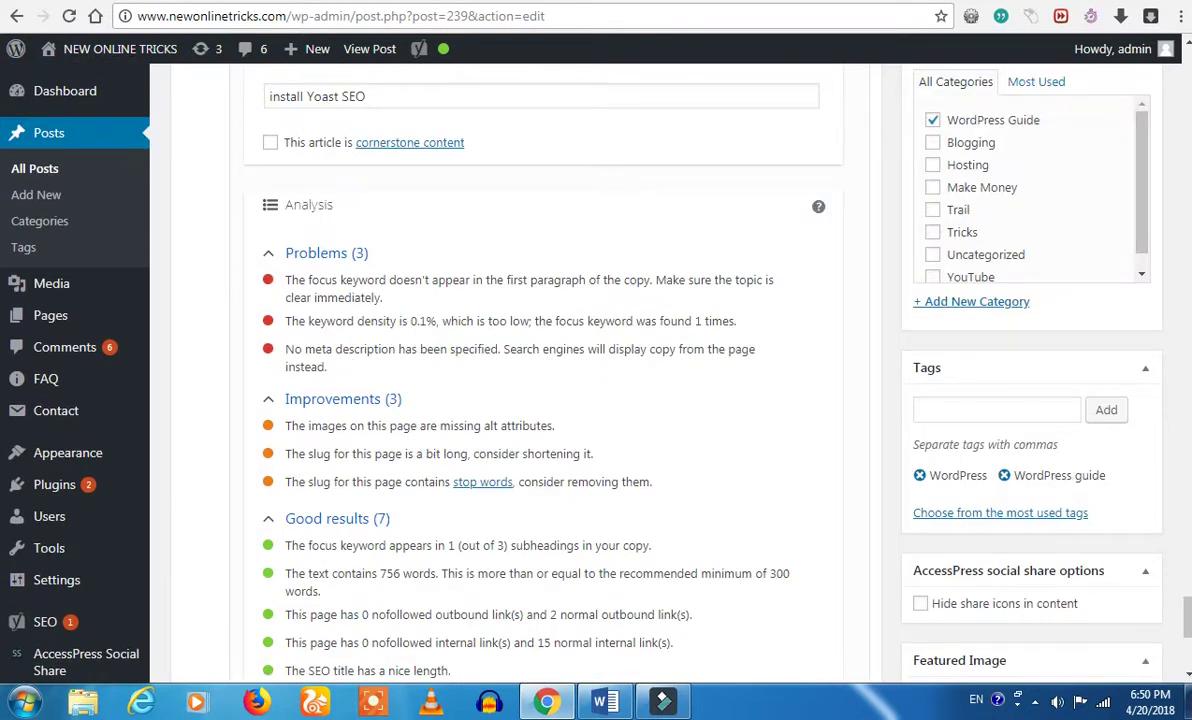
# Switch to the inactive plugins page of the Useful Information In Tamil site.
pyautogui.click(745, 2)
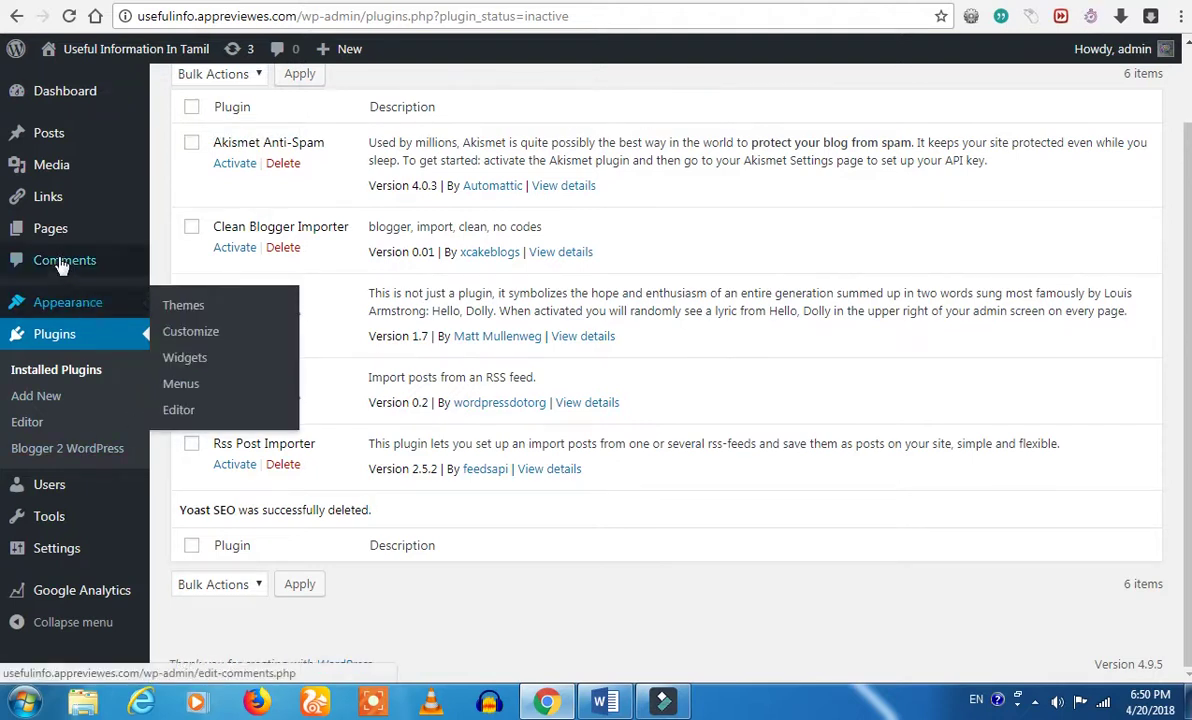
# Search the plugins available for adding to the site for "yoast".
pyautogui.click(32, 400)
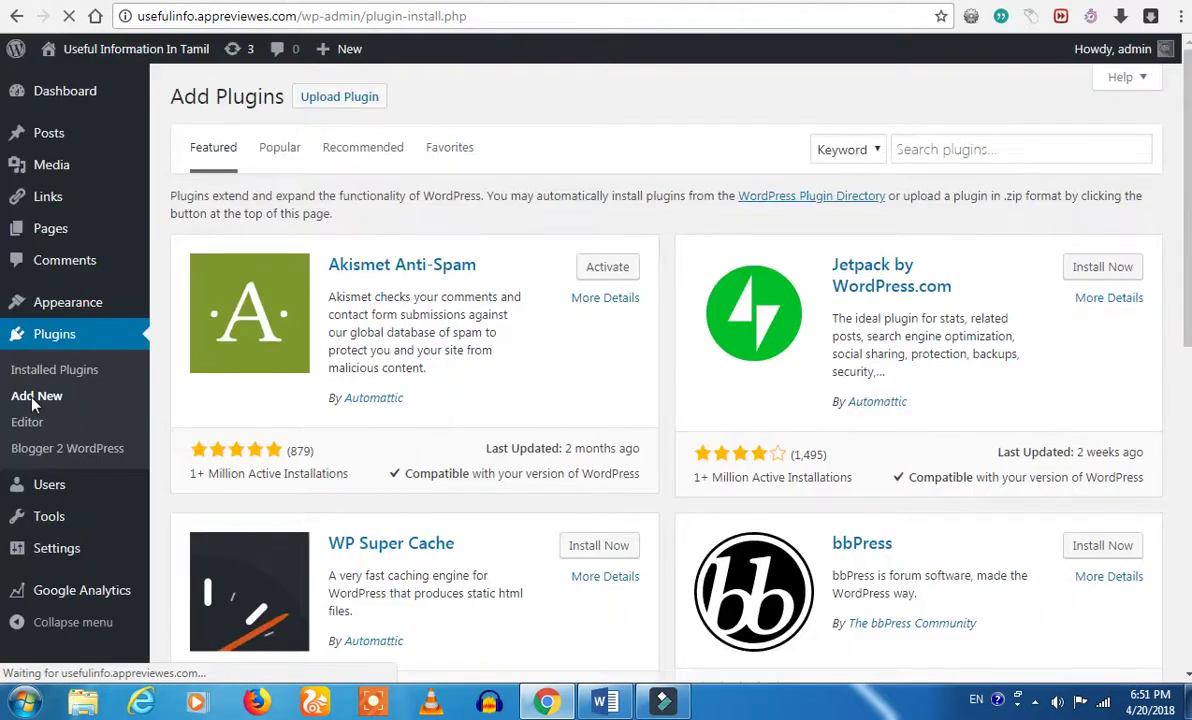
pyautogui.click(976, 149)
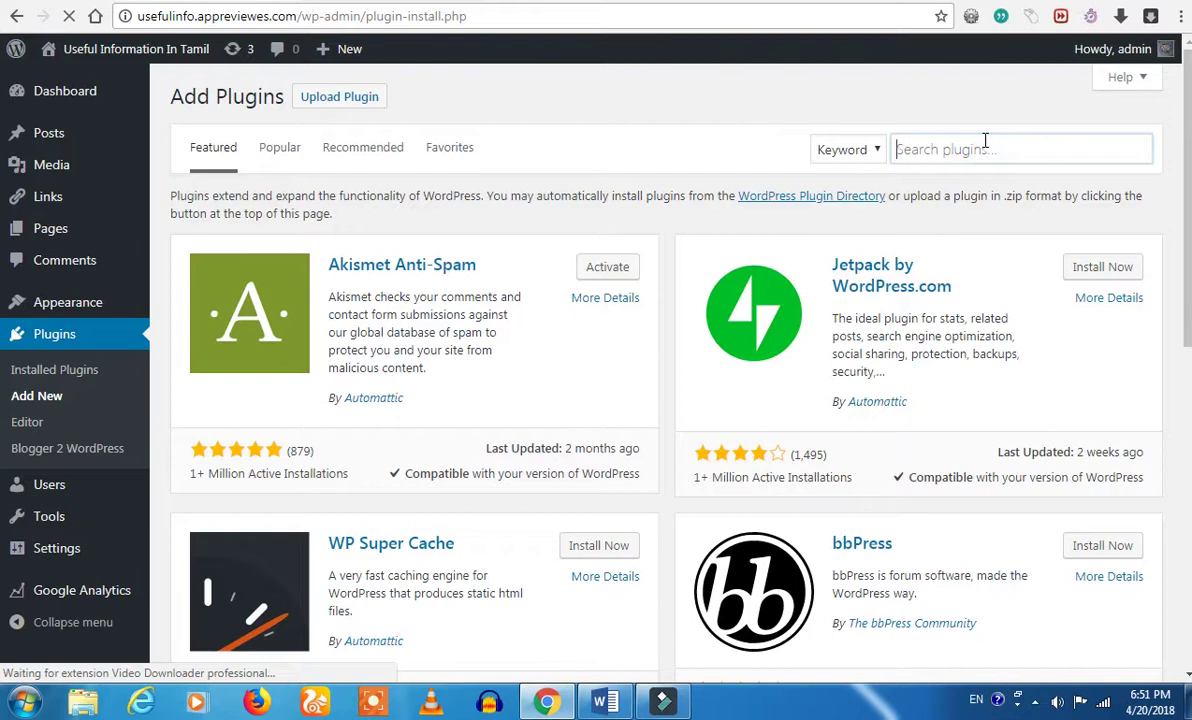
pyautogui.write('yoast')
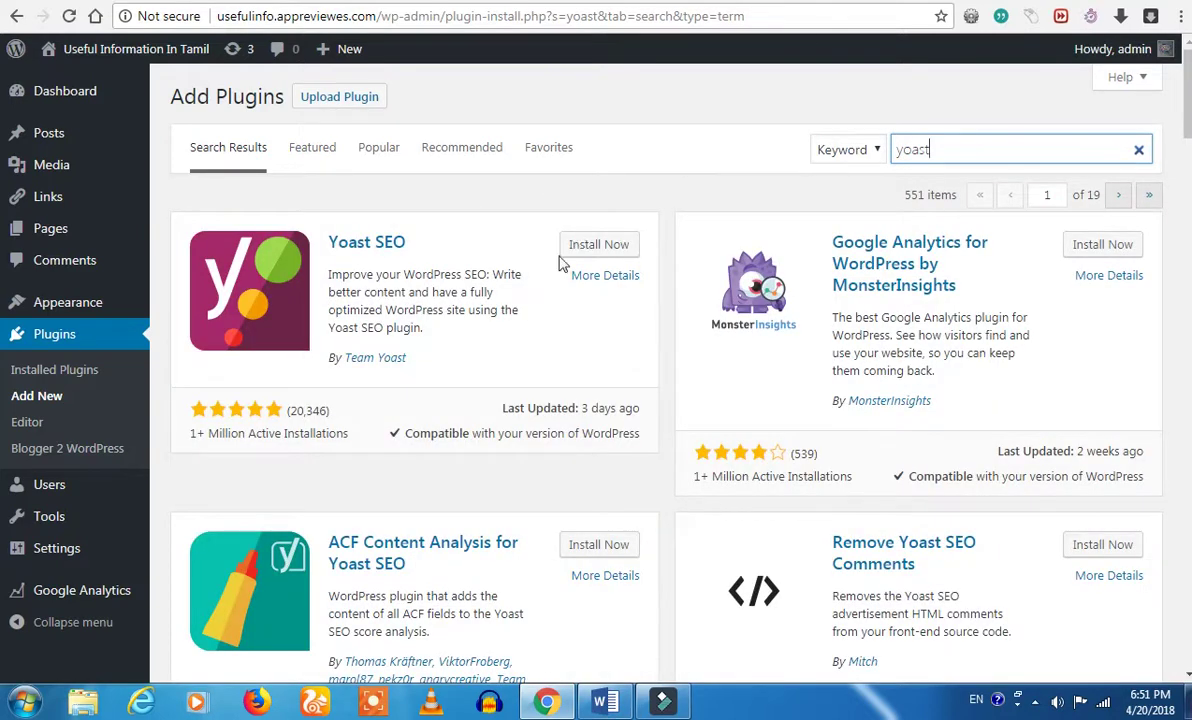
# Install the Yoast SEO plugin by Team Yoast and activate it.
pyautogui.click(594, 254)
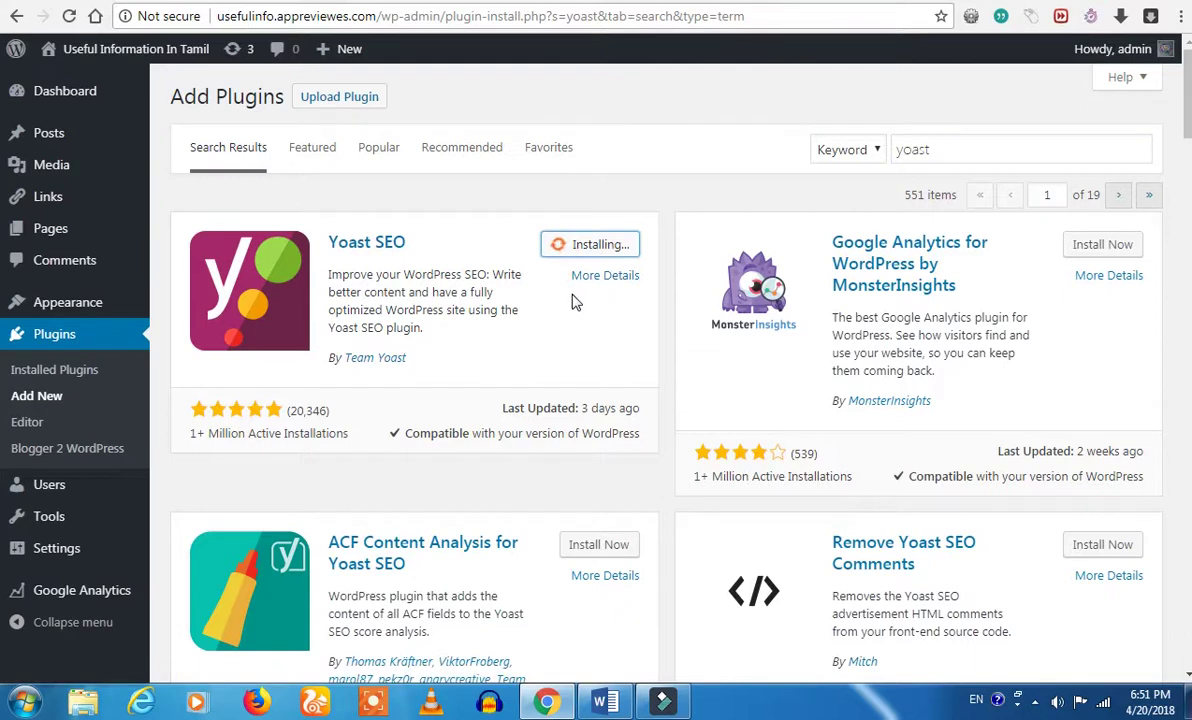
pyautogui.moveTo(508, 408); pyautogui.dragTo(631, 418)
pyautogui.click(577, 413)
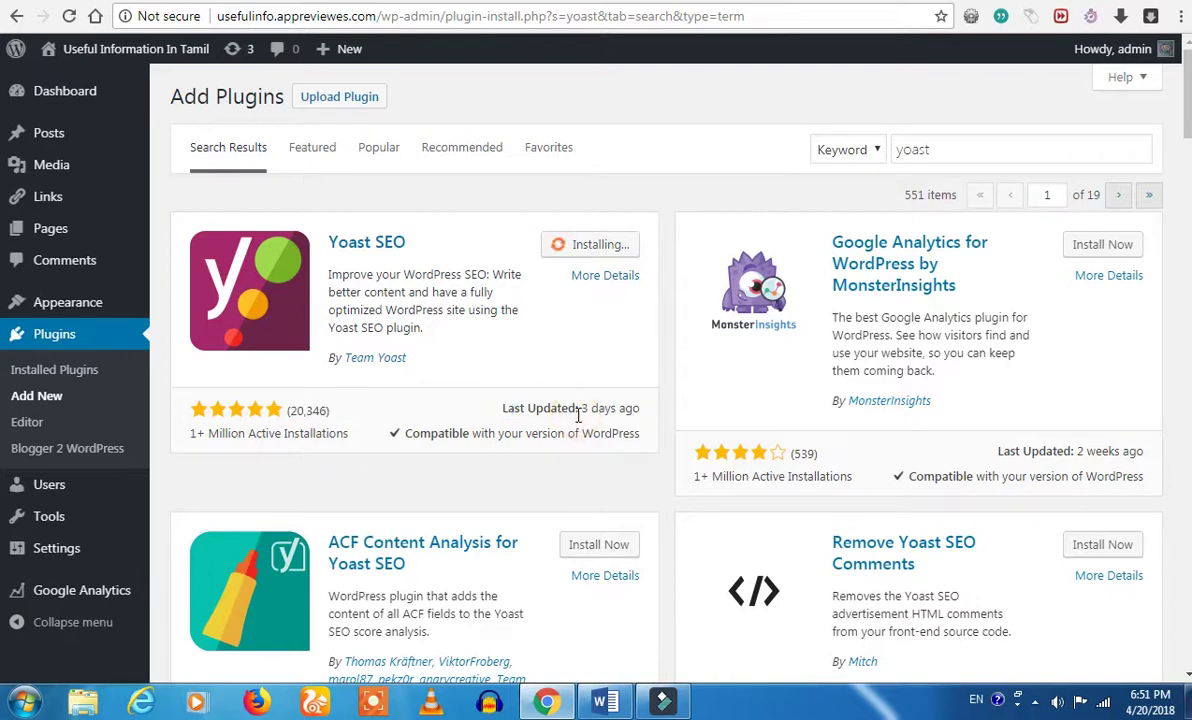
pyautogui.moveTo(577, 412); pyautogui.dragTo(581, 412)
pyautogui.tripleClick(606, 420)
pyautogui.click(582, 411)
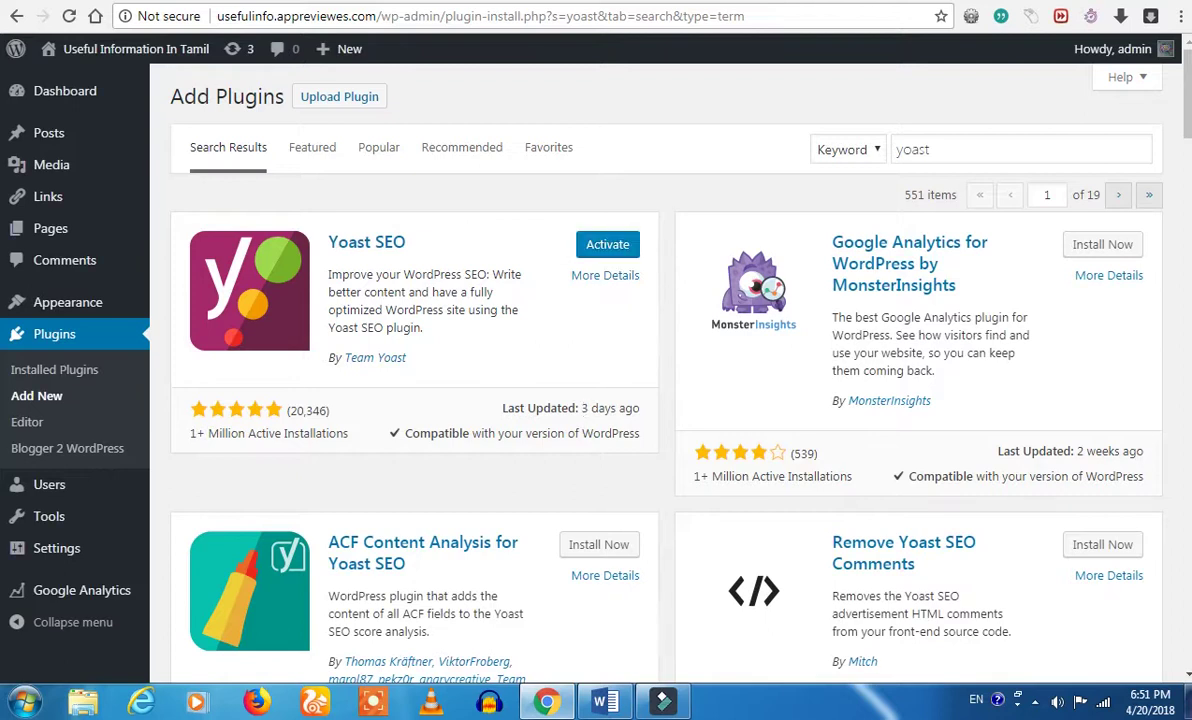
pyautogui.click(612, 247)
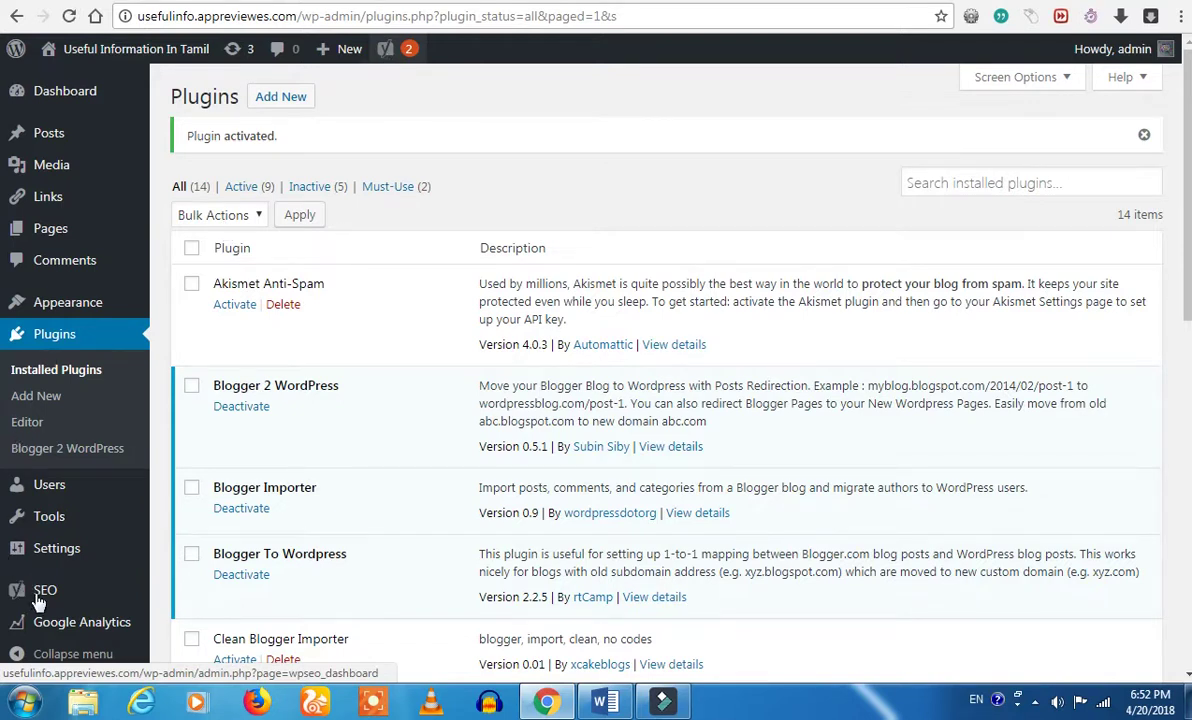
# Open the general SEO dashboard and start the Yoast SEO configuration wizard with the configure-in-a-few-steps option.
pyautogui.moveTo(60, 605)
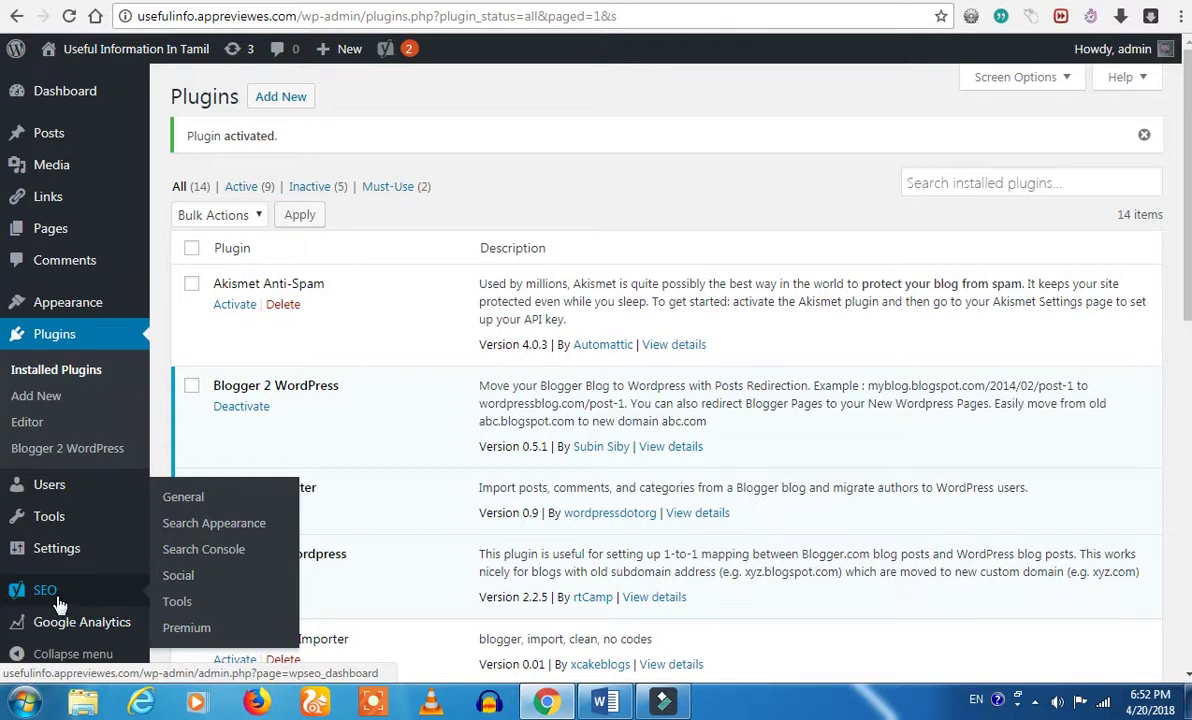
pyautogui.click(58, 604)
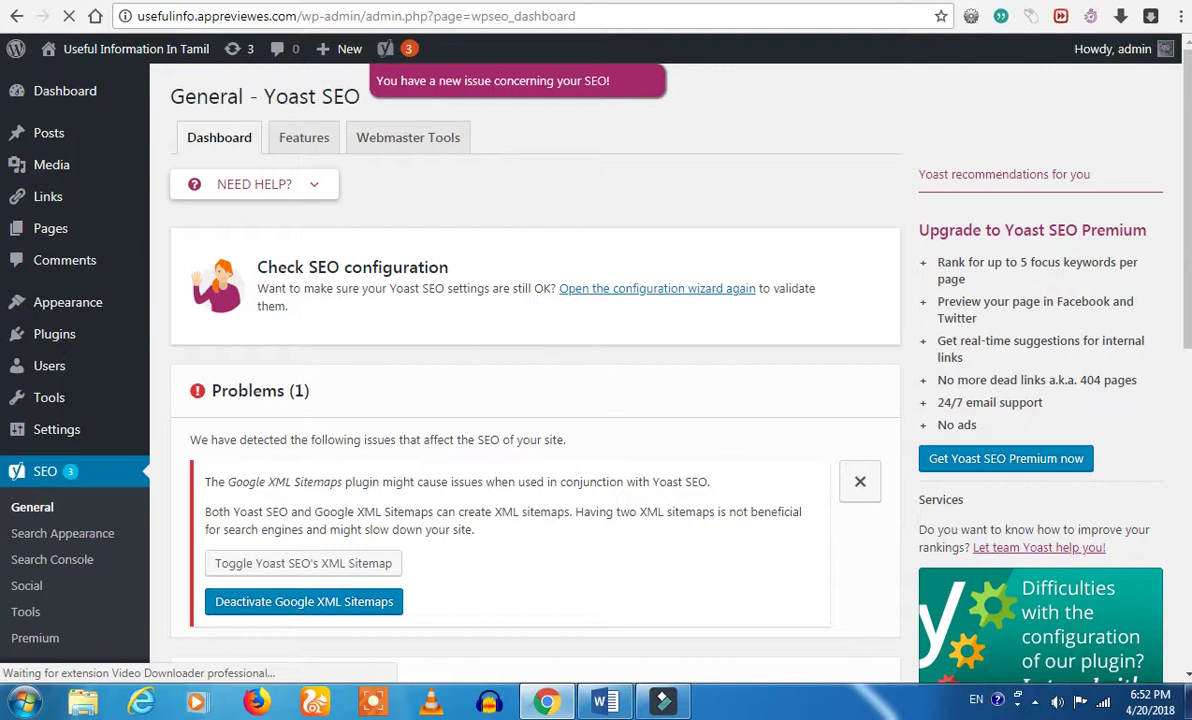
pyautogui.click(640, 291)
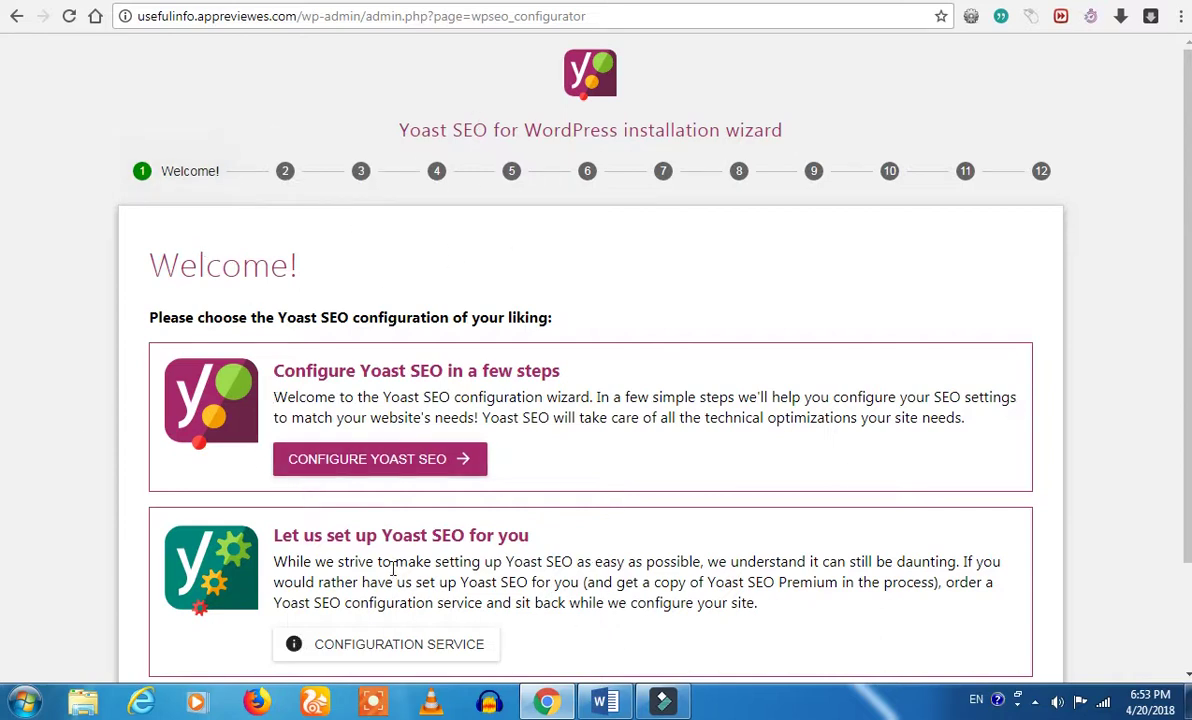
pyautogui.click(382, 476)
pyautogui.click(382, 474)
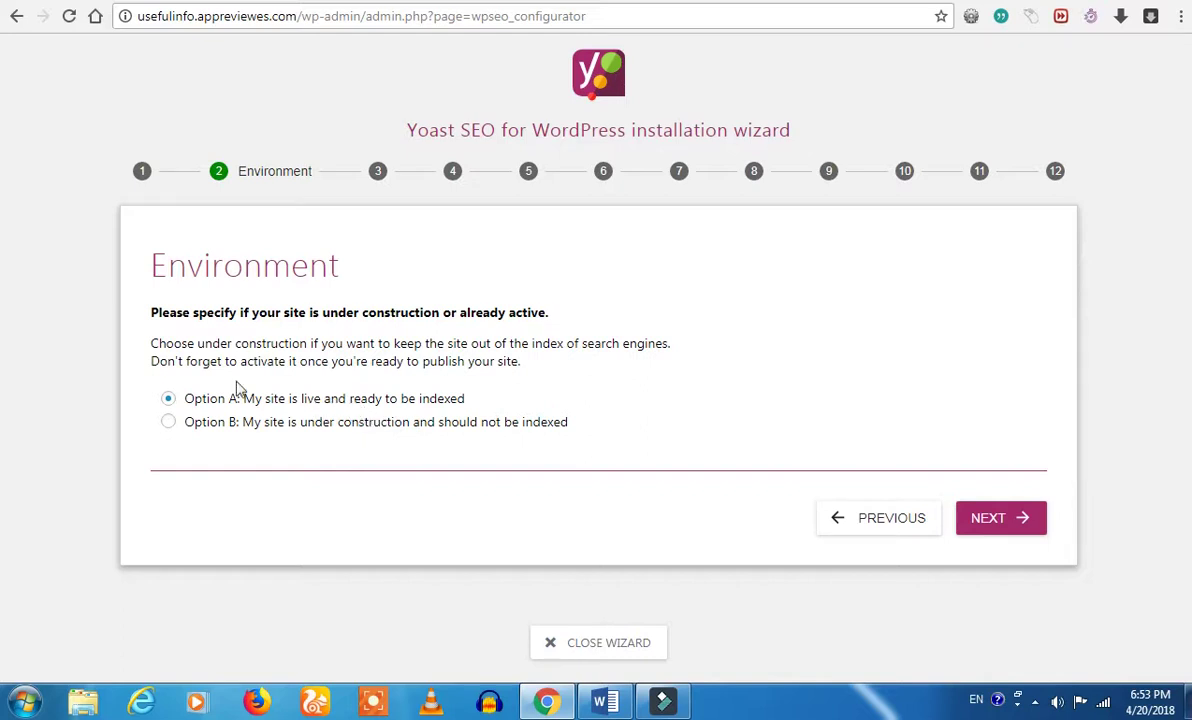
# Accept the environment as live and ready to be indexed, and set the site type to a blog.
pyautogui.click(998, 518)
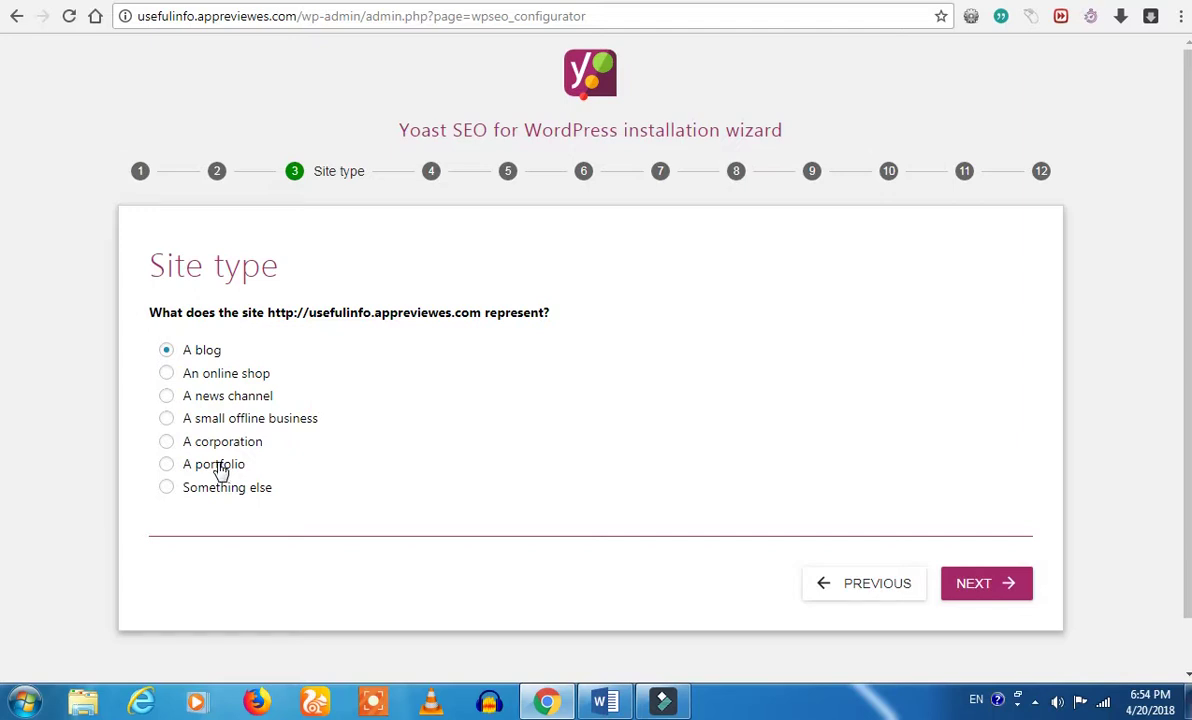
pyautogui.click(198, 356)
pyautogui.click(205, 355)
pyautogui.click(976, 590)
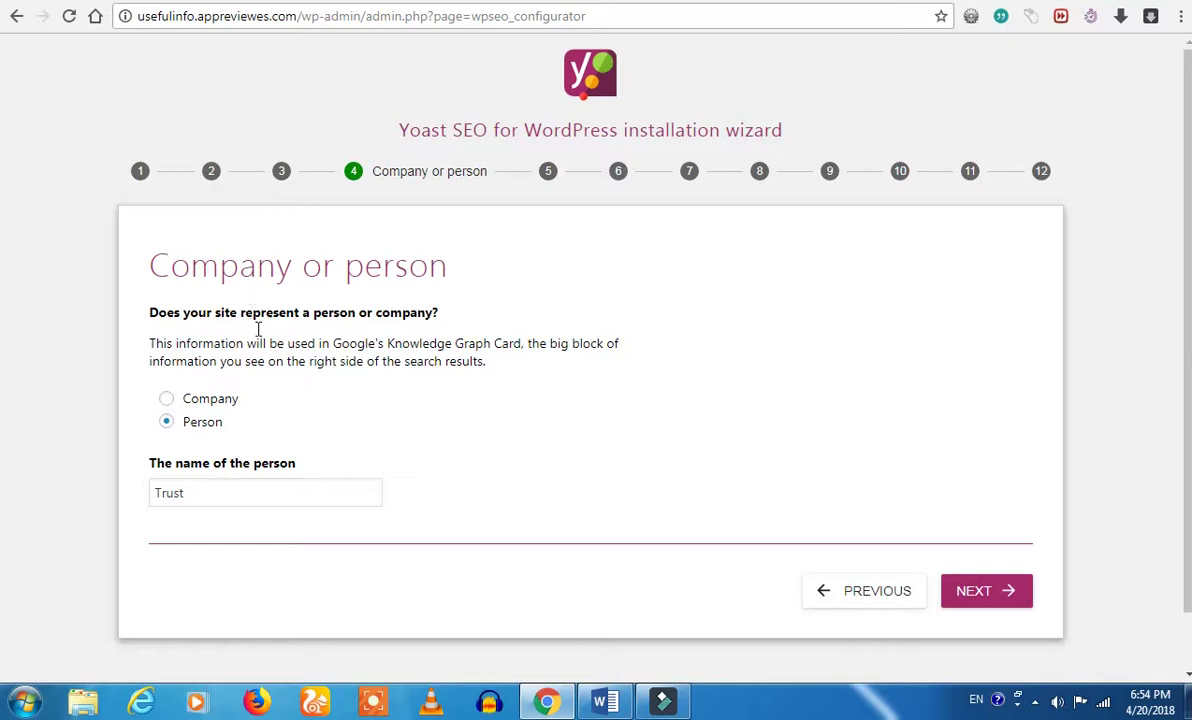
# Specify that the site represents a person, keep the prefilled name, and continue to the social profiles.
pyautogui.click(213, 427)
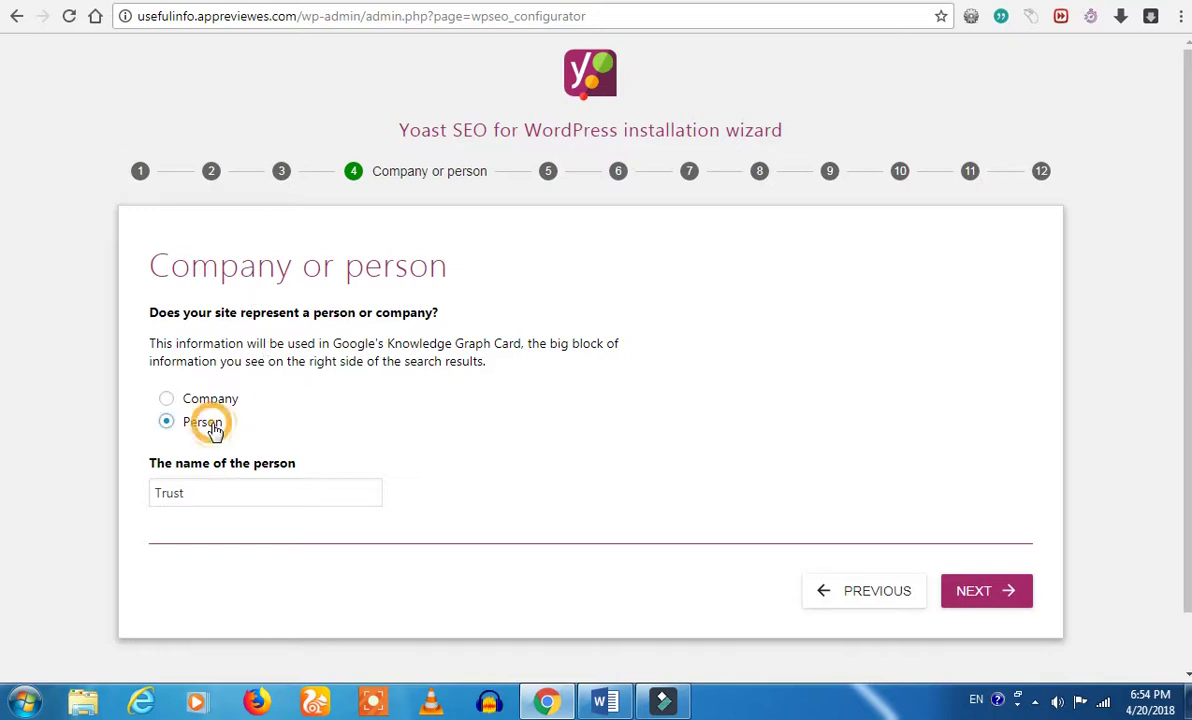
pyautogui.click(221, 490)
pyautogui.click(460, 518)
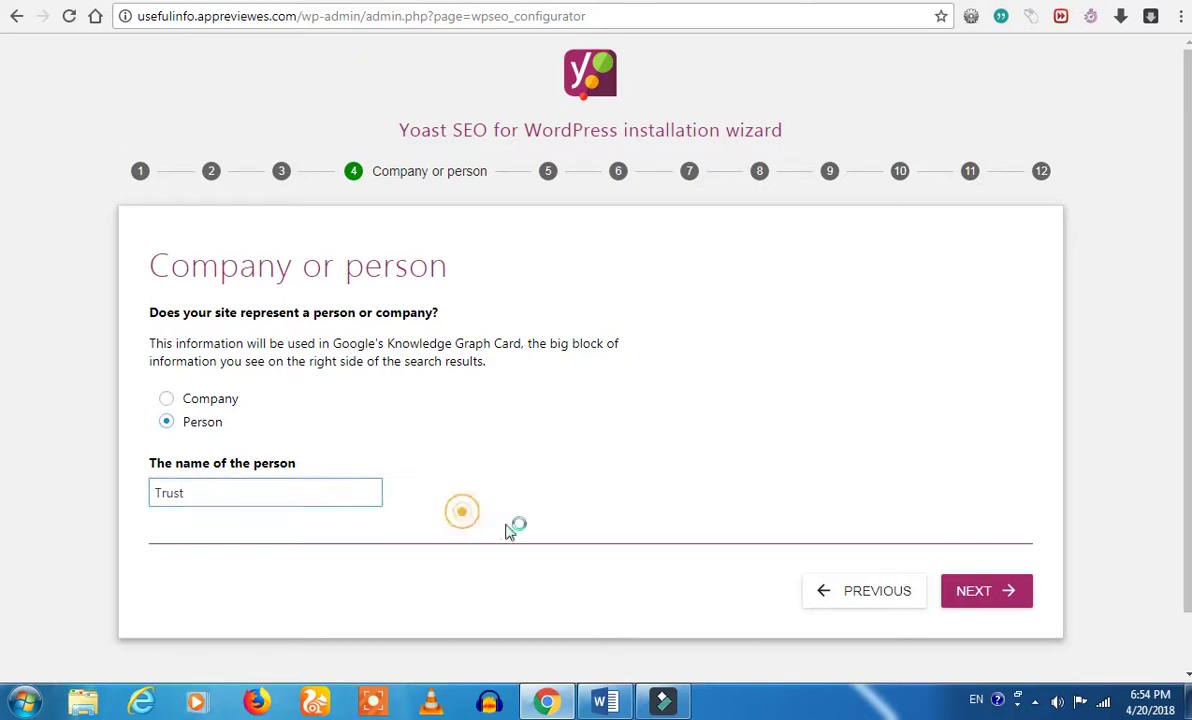
pyautogui.click(972, 590)
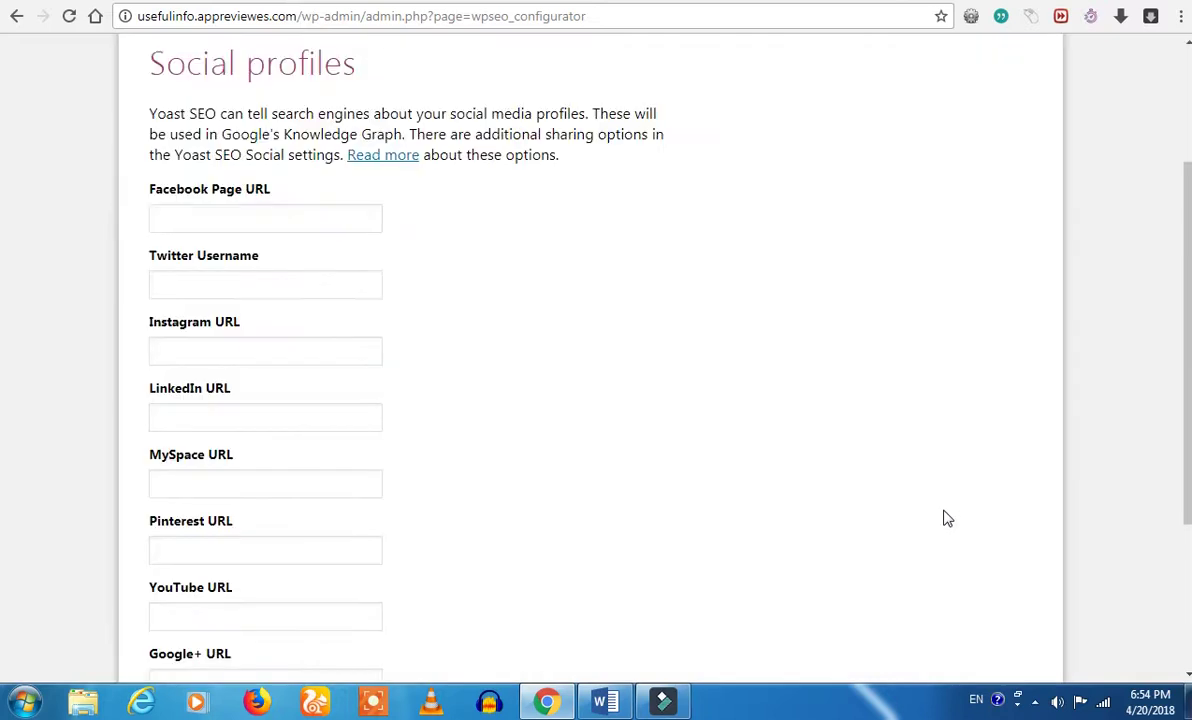
# Leave all social profile fields empty and continue to the search engine visibility settings.
pyautogui.click(279, 217)
pyautogui.scroll(-2, 388, 347)
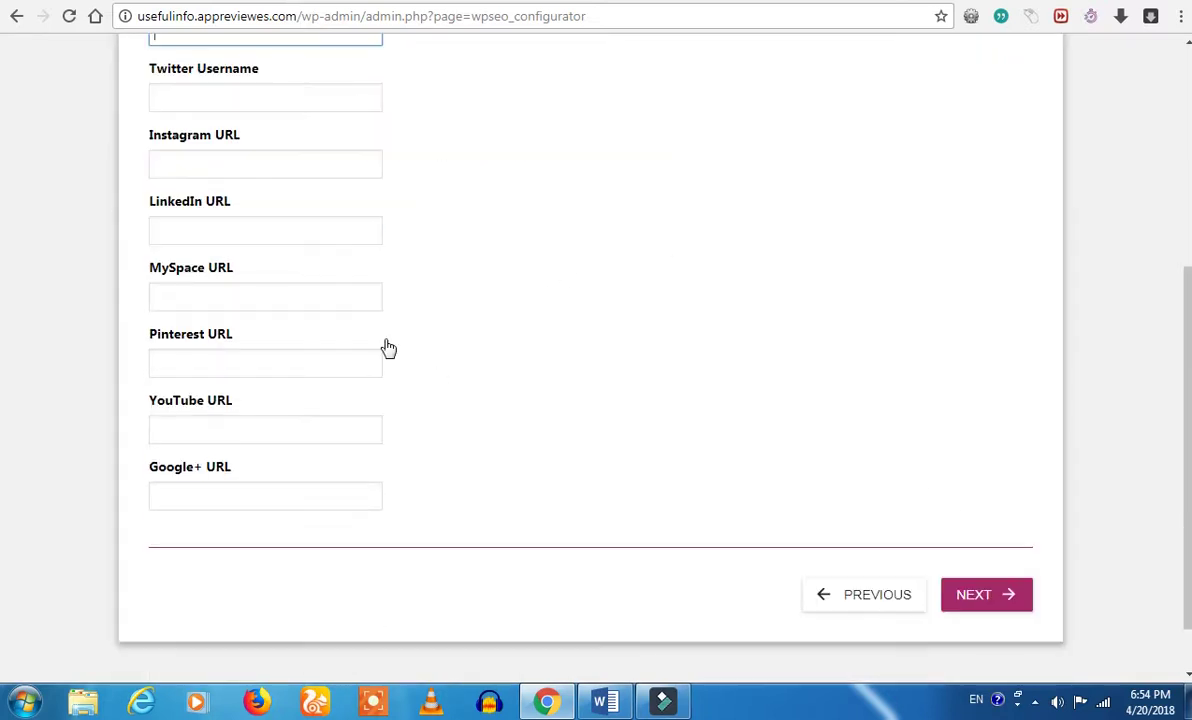
pyautogui.click(965, 603)
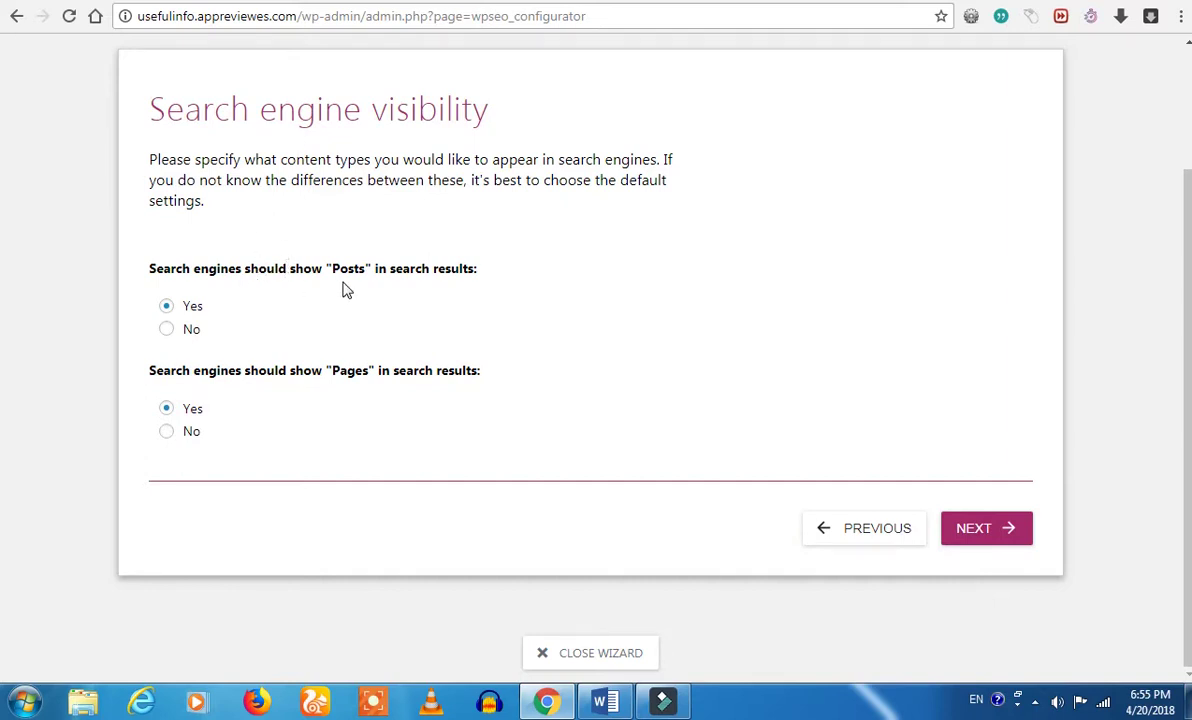
# Let search engines show both Posts and Pages in search results, and answer No to the site having multiple authors.
pyautogui.tripleClick(320, 270)
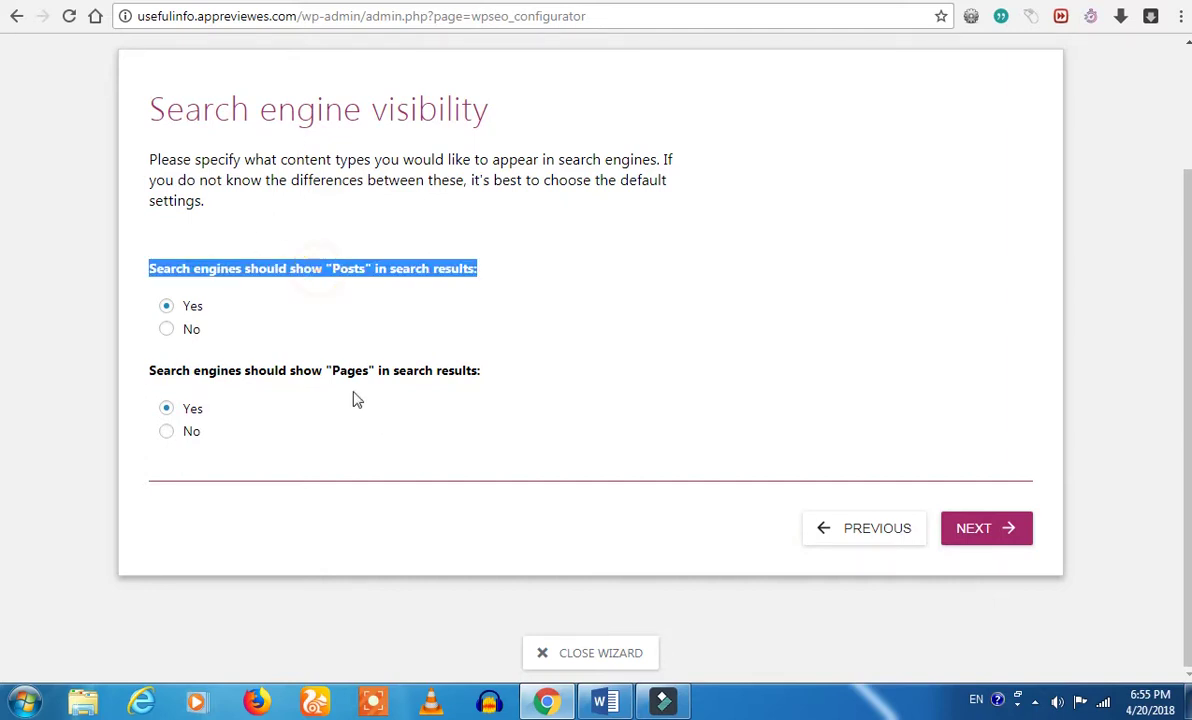
pyautogui.tripleClick(345, 372)
pyautogui.click(348, 402)
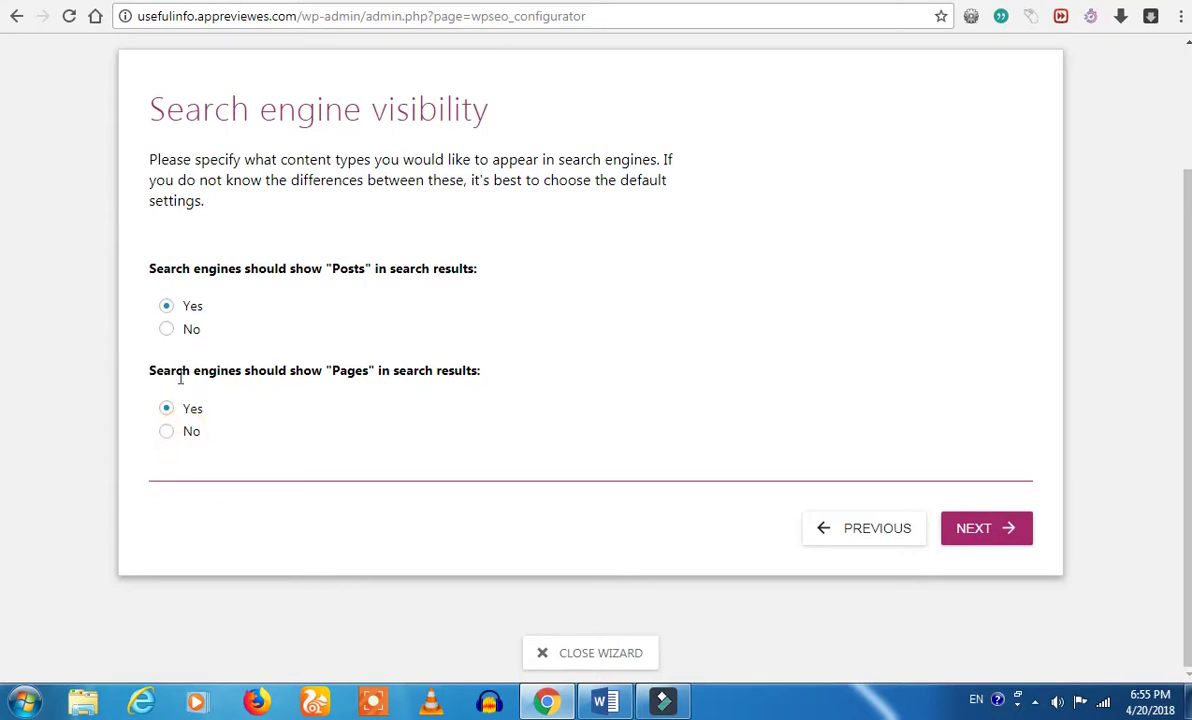
pyautogui.click(195, 434)
pyautogui.click(190, 409)
pyautogui.click(961, 528)
pyautogui.click(977, 533)
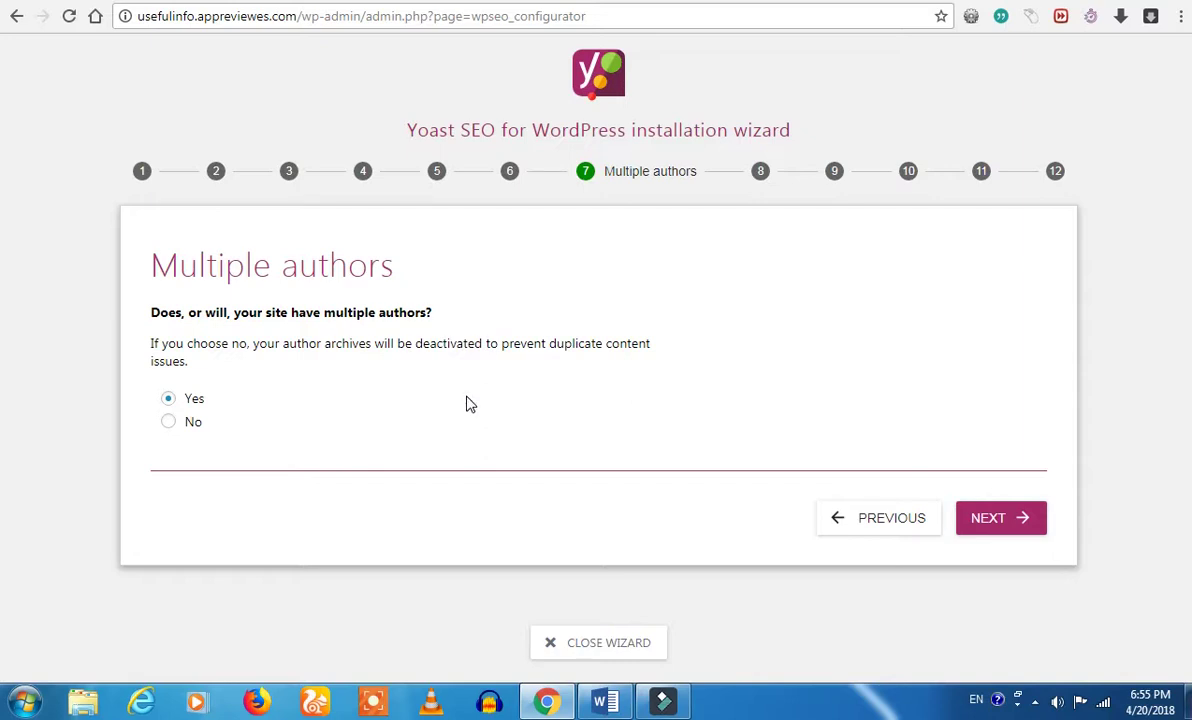
pyautogui.click(190, 425)
pyautogui.click(1031, 520)
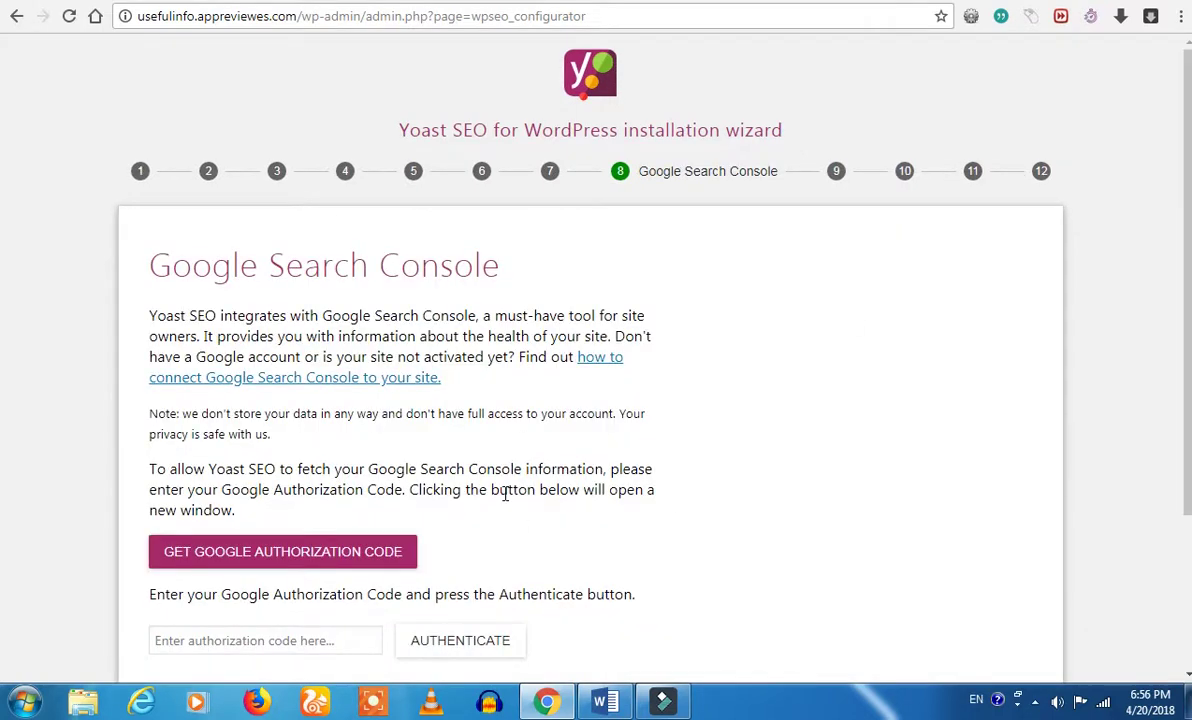
# Request a Google authorization code with the Meera Videos account and allow Yoast SEO to access its Search Console data.
pyautogui.scroll(-2, 505, 497)
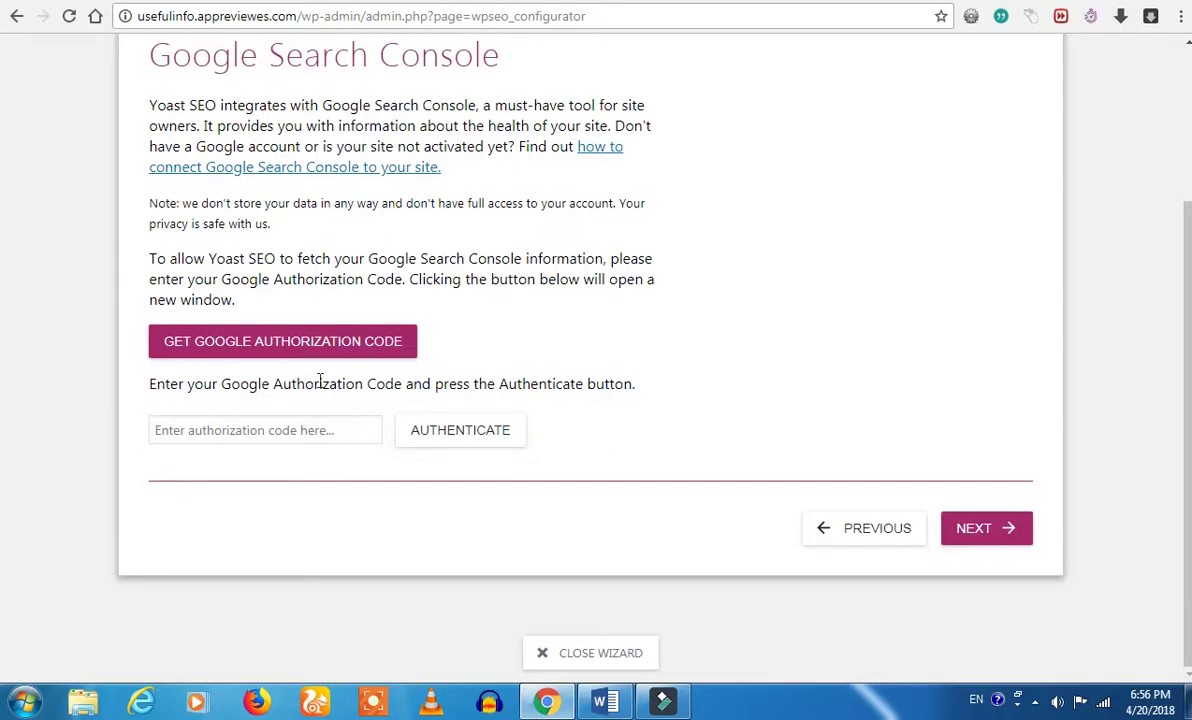
pyautogui.click(297, 342)
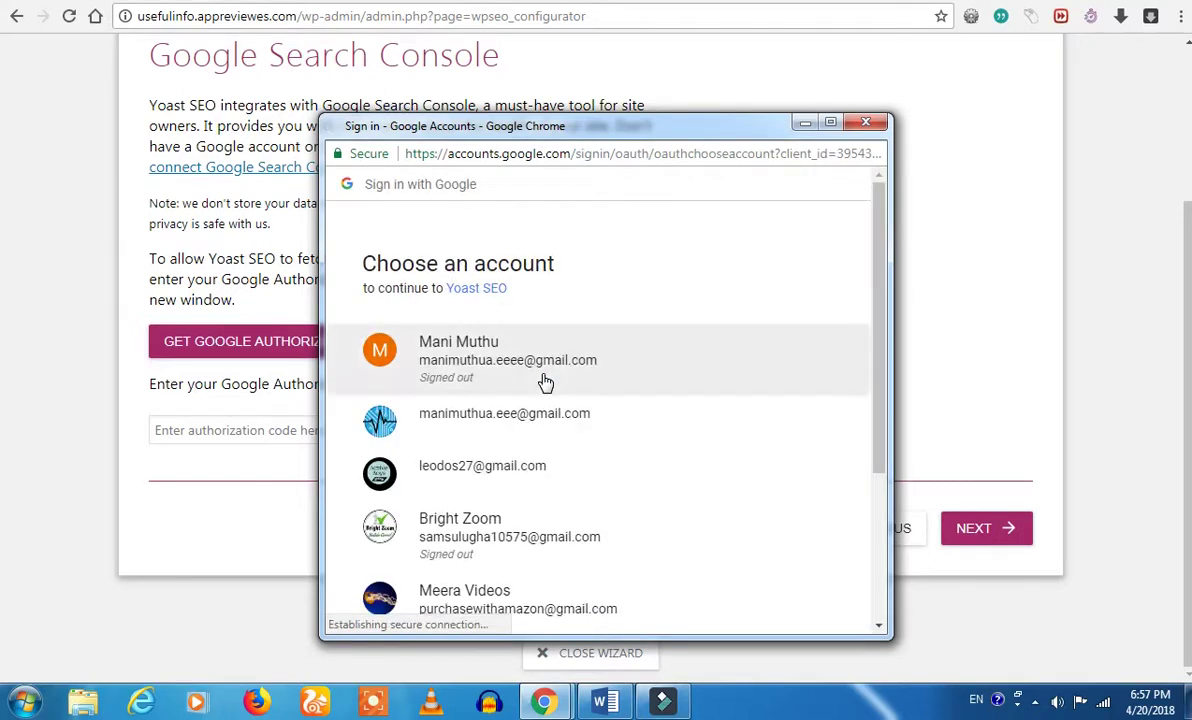
pyautogui.scroll(-3, 545, 383)
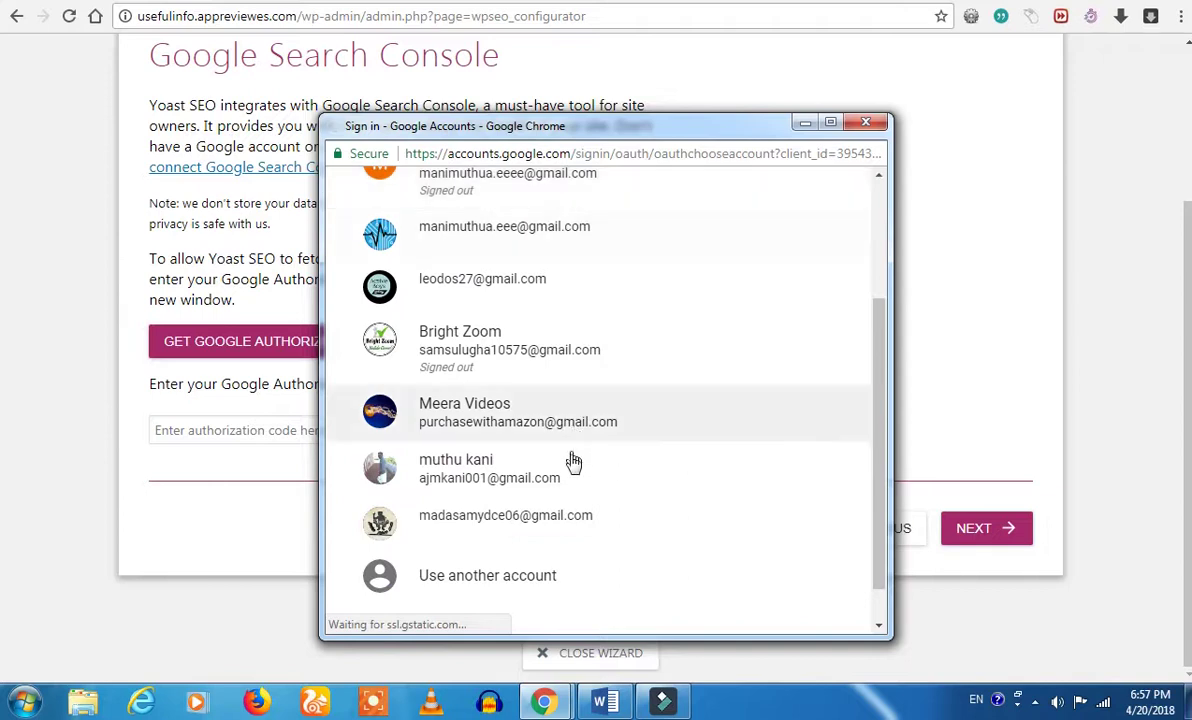
pyautogui.scroll(1, 578, 481)
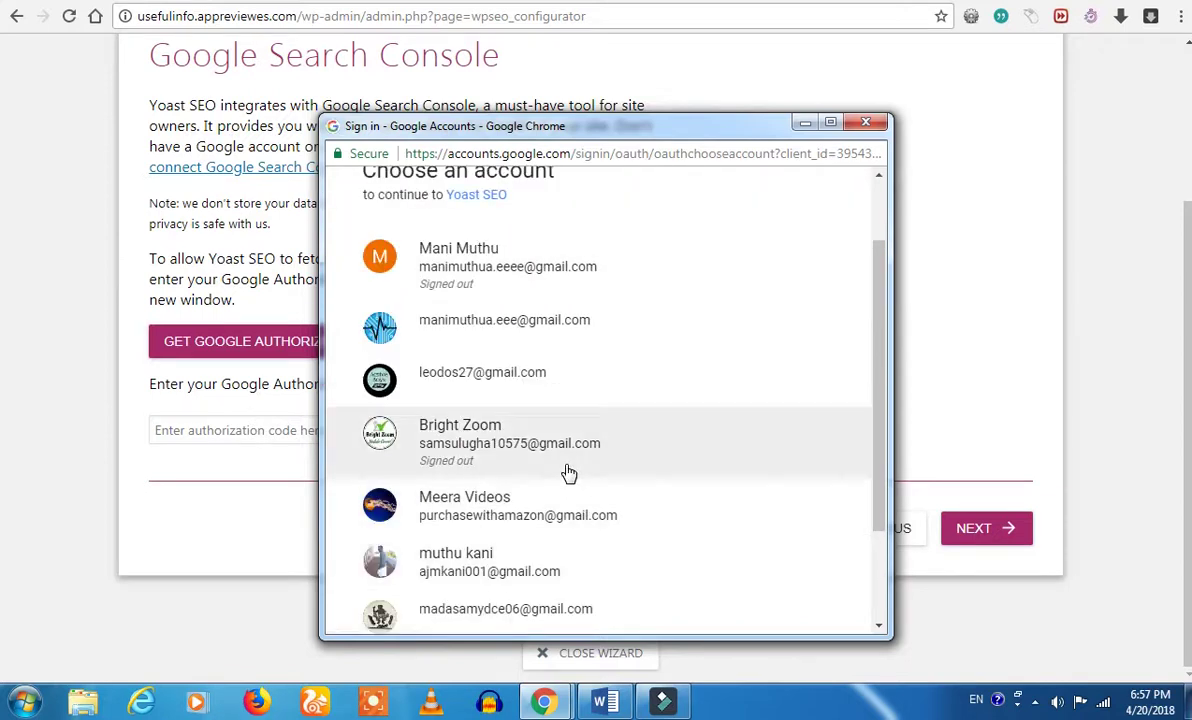
pyautogui.click(502, 521)
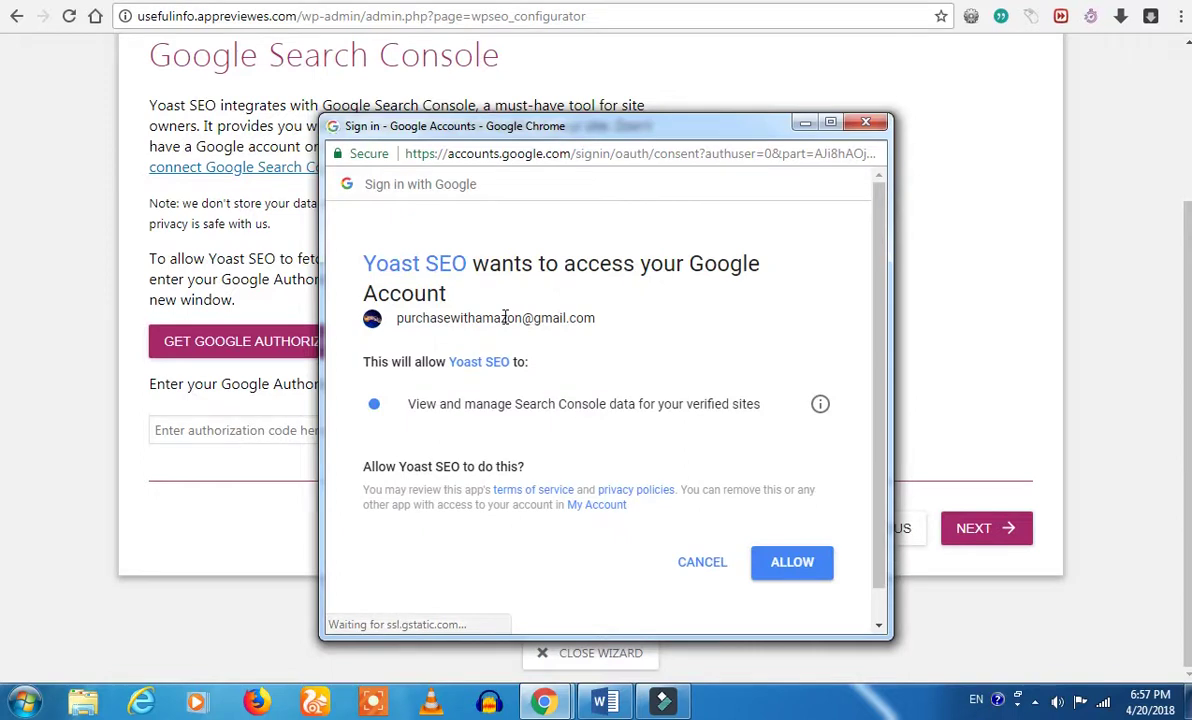
pyautogui.tripleClick(506, 317)
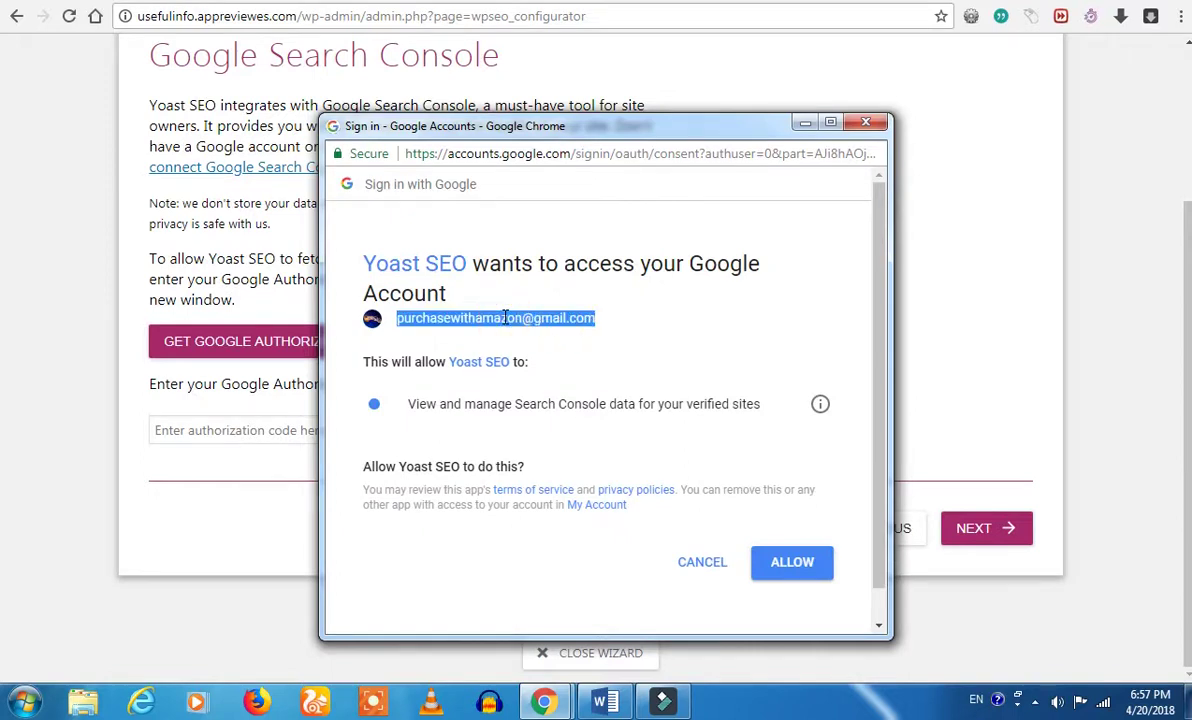
pyautogui.click(506, 317)
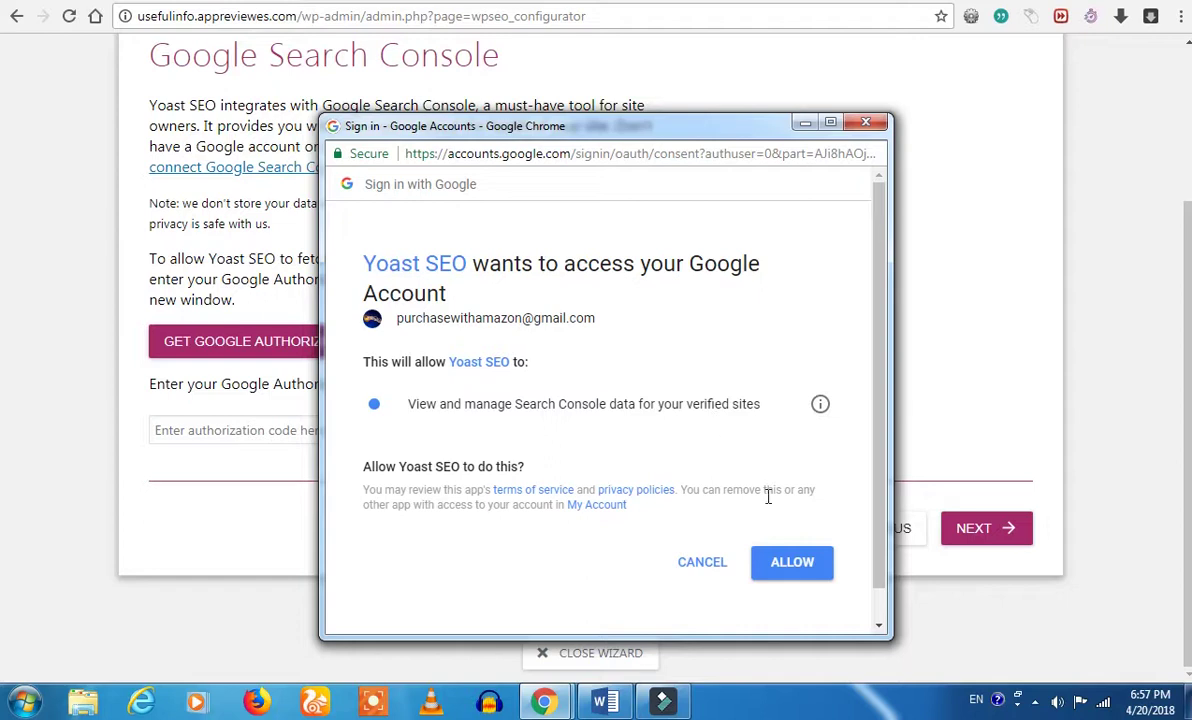
pyautogui.click(785, 575)
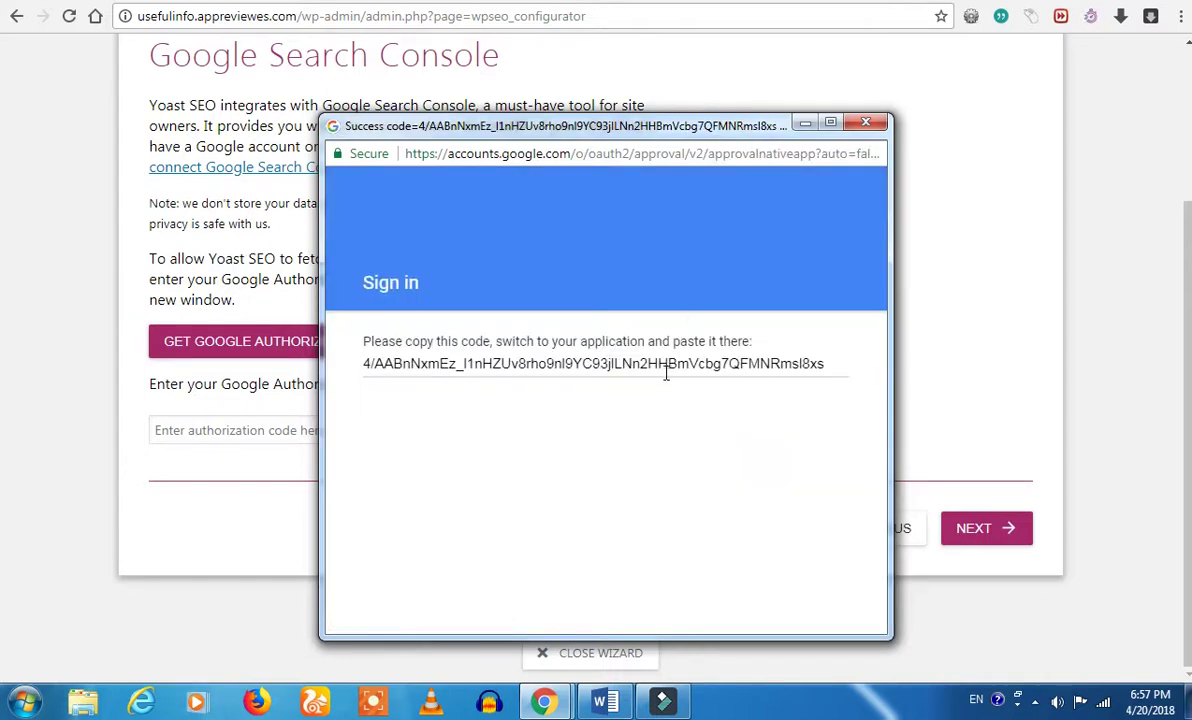
# Paste the copied Google authorization code into the wizard, authenticate, and continue to the title settings without choosing a profile.
pyautogui.click(664, 371)
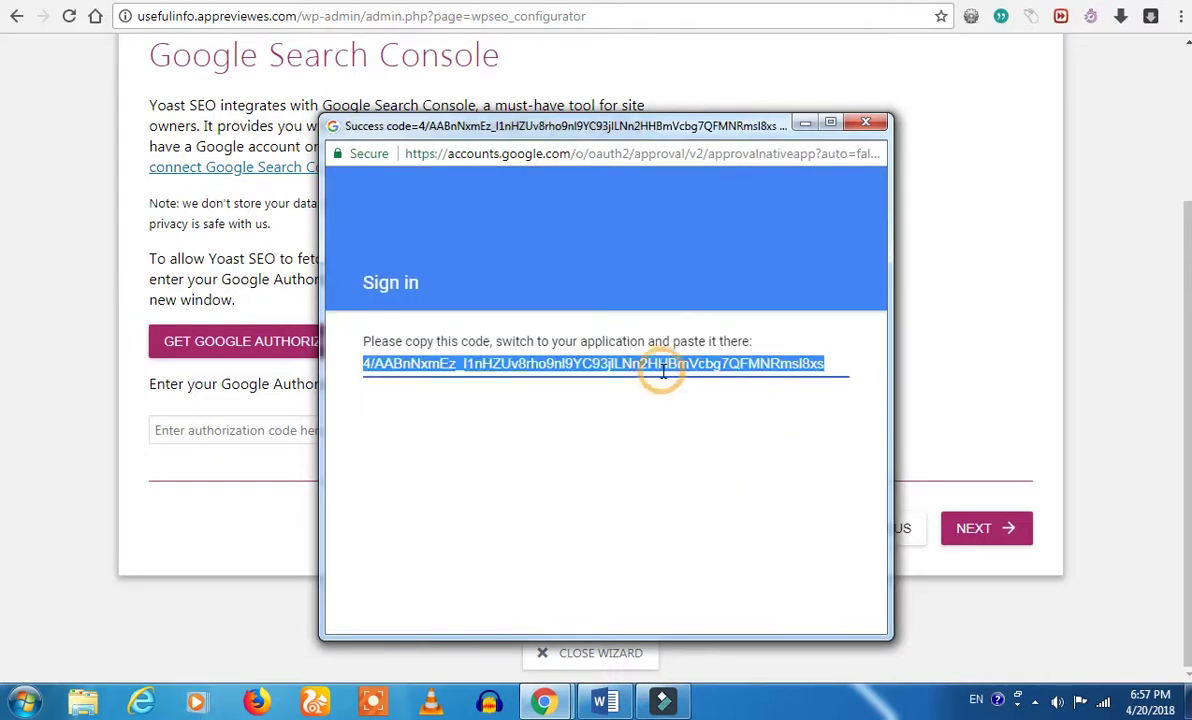
pyautogui.click(866, 122)
pyautogui.click(261, 433)
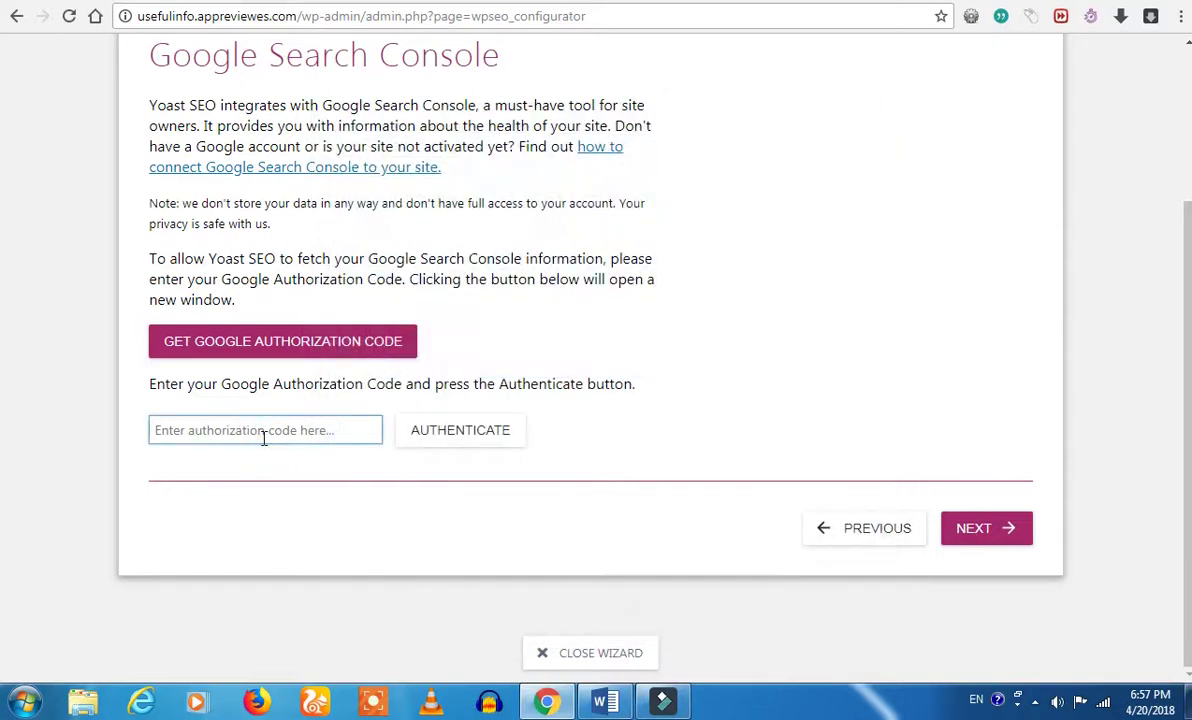
pyautogui.hotkey('ctrl', 'v')
pyautogui.click(439, 441)
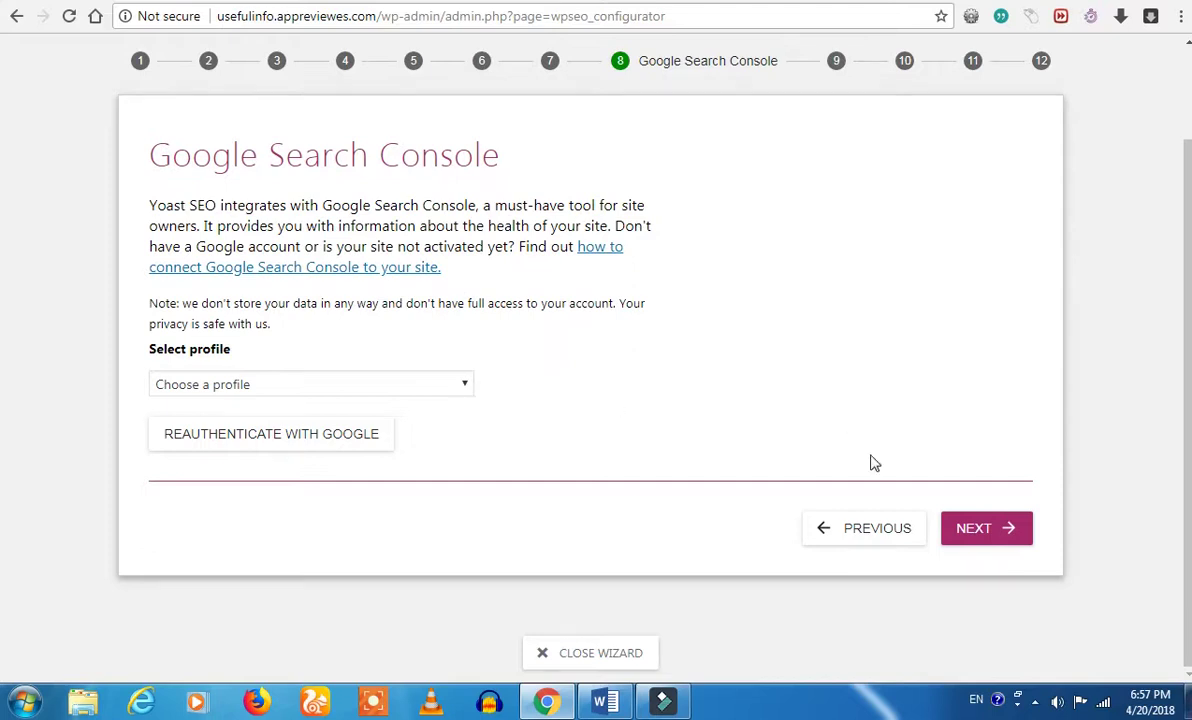
pyautogui.click(969, 533)
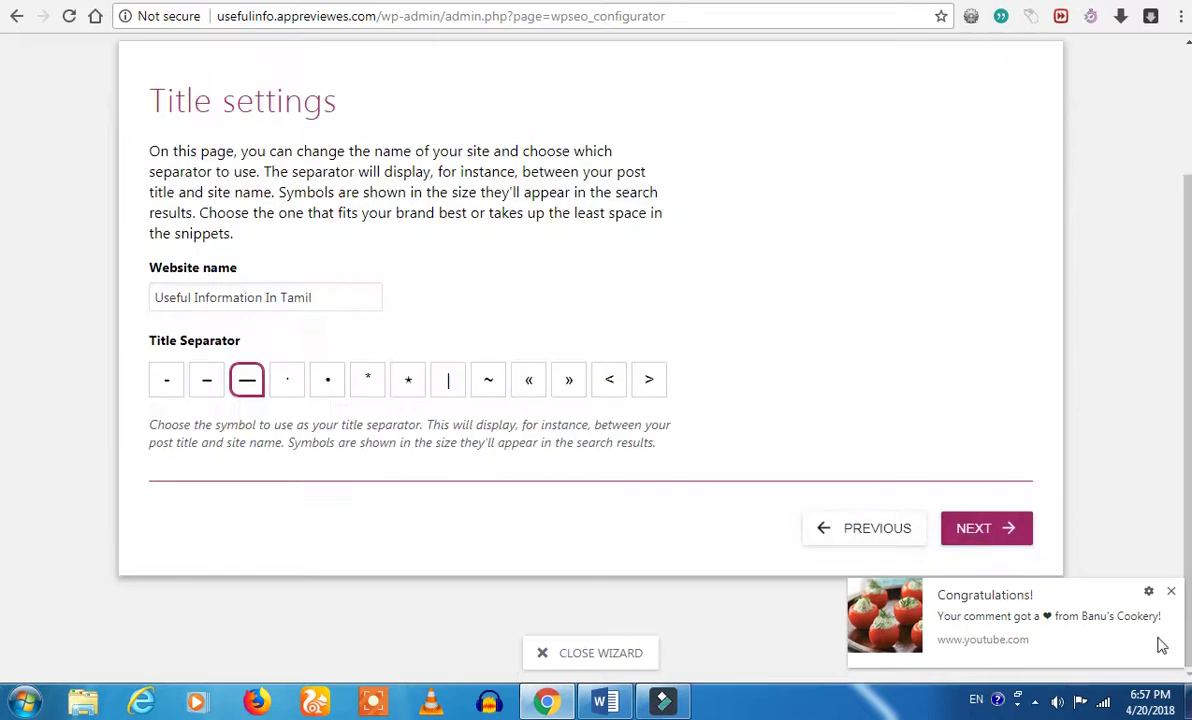
pyautogui.click(1171, 591)
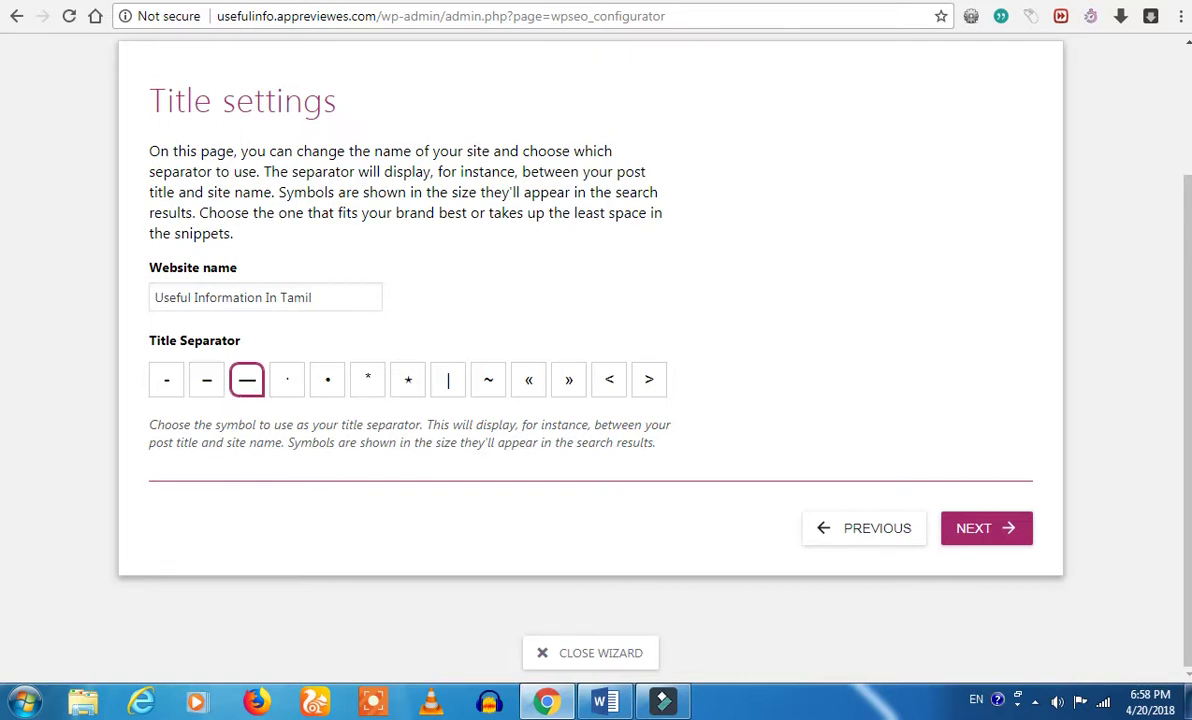
# Examine the page titles and separators of the listings in the Google results for the quoted Tamil movies text.
pyautogui.click(271, 3)
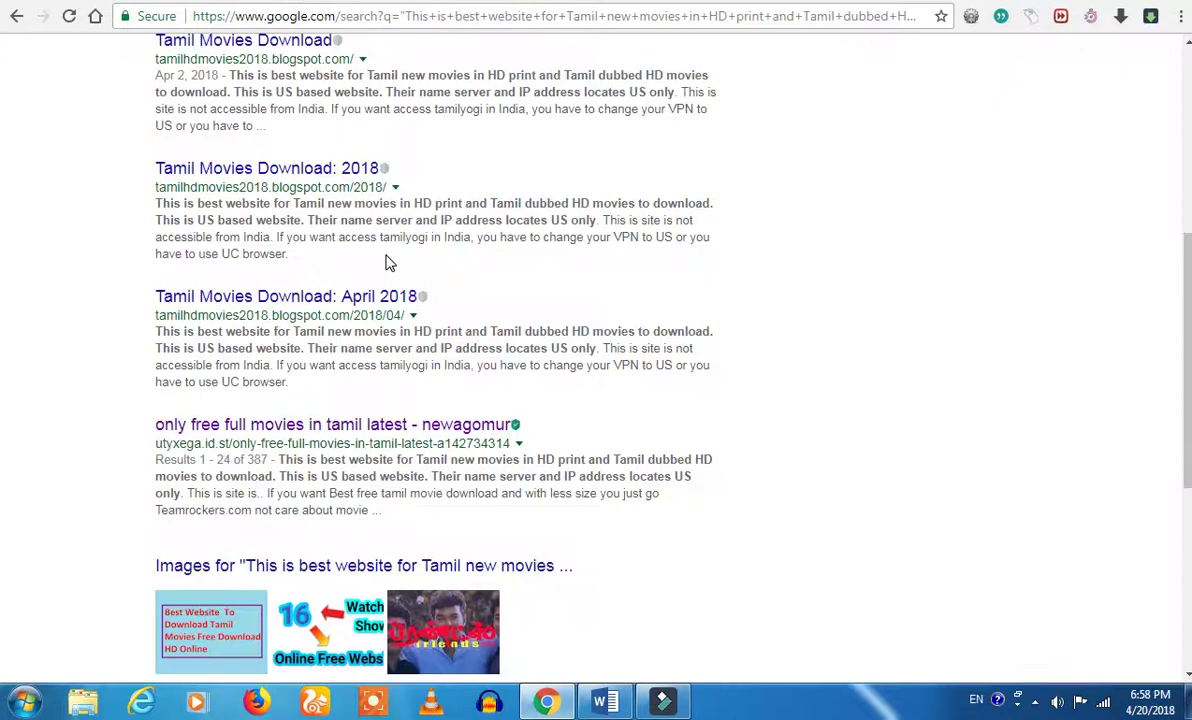
pyautogui.scroll(1, 390, 263)
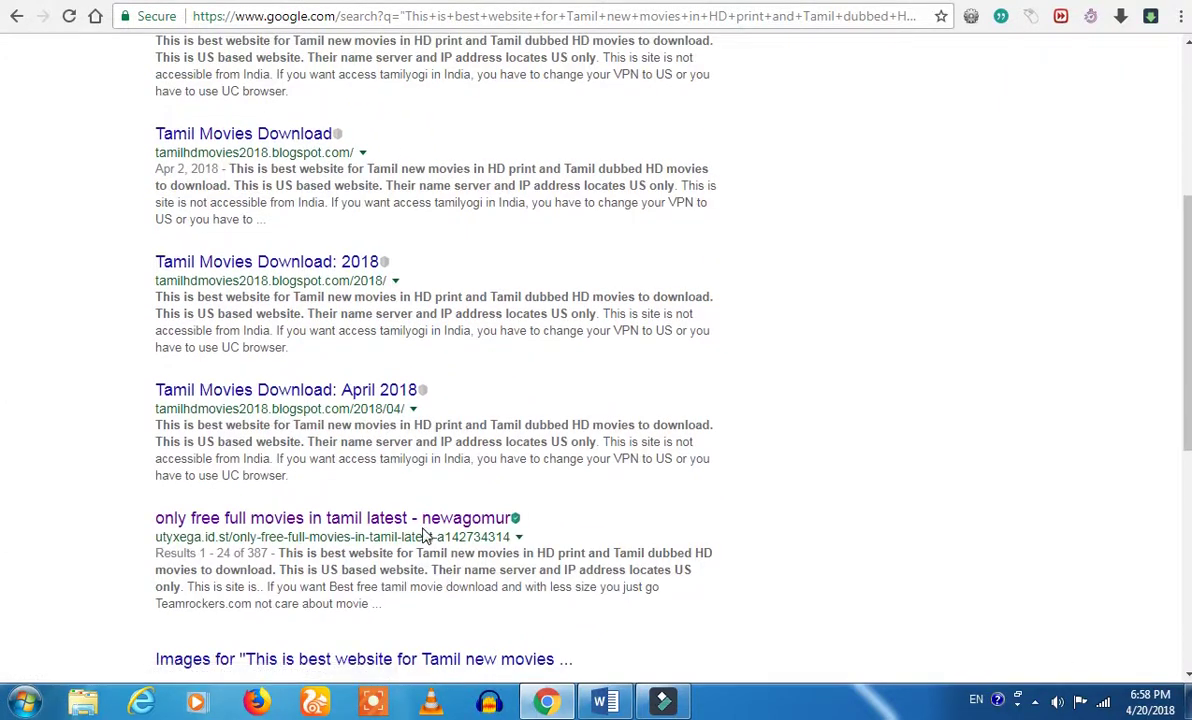
pyautogui.moveTo(412, 521); pyautogui.dragTo(609, 523)
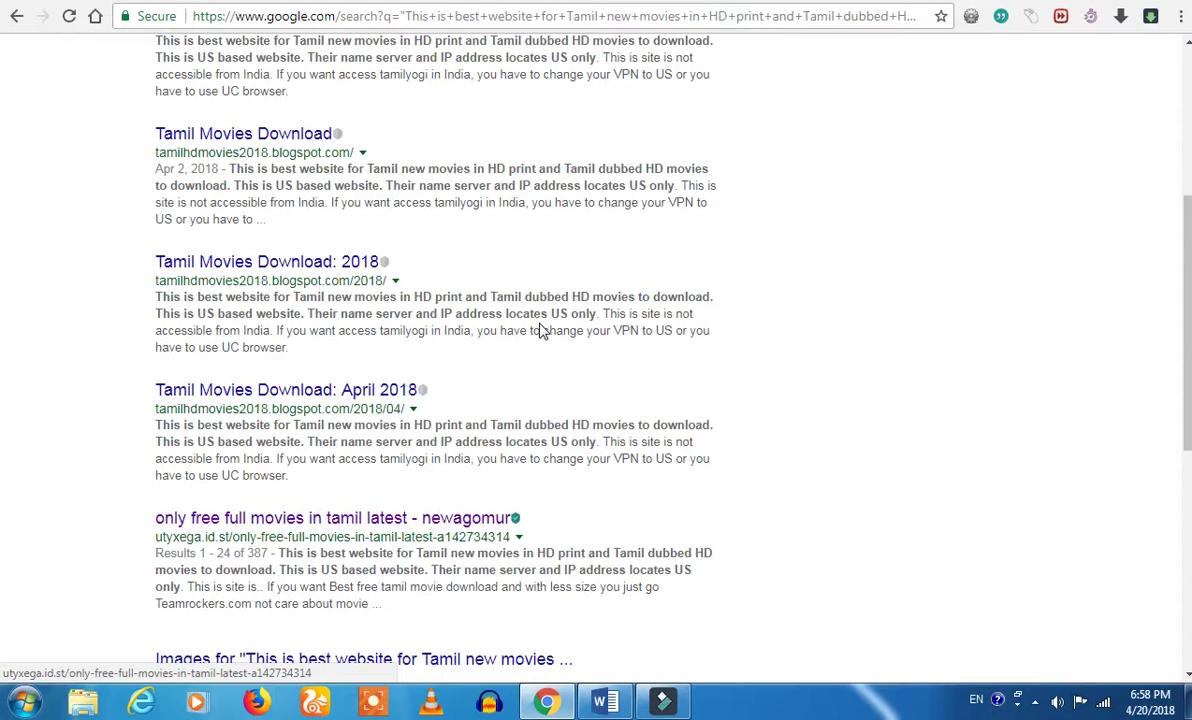
pyautogui.scroll(4, 540, 330)
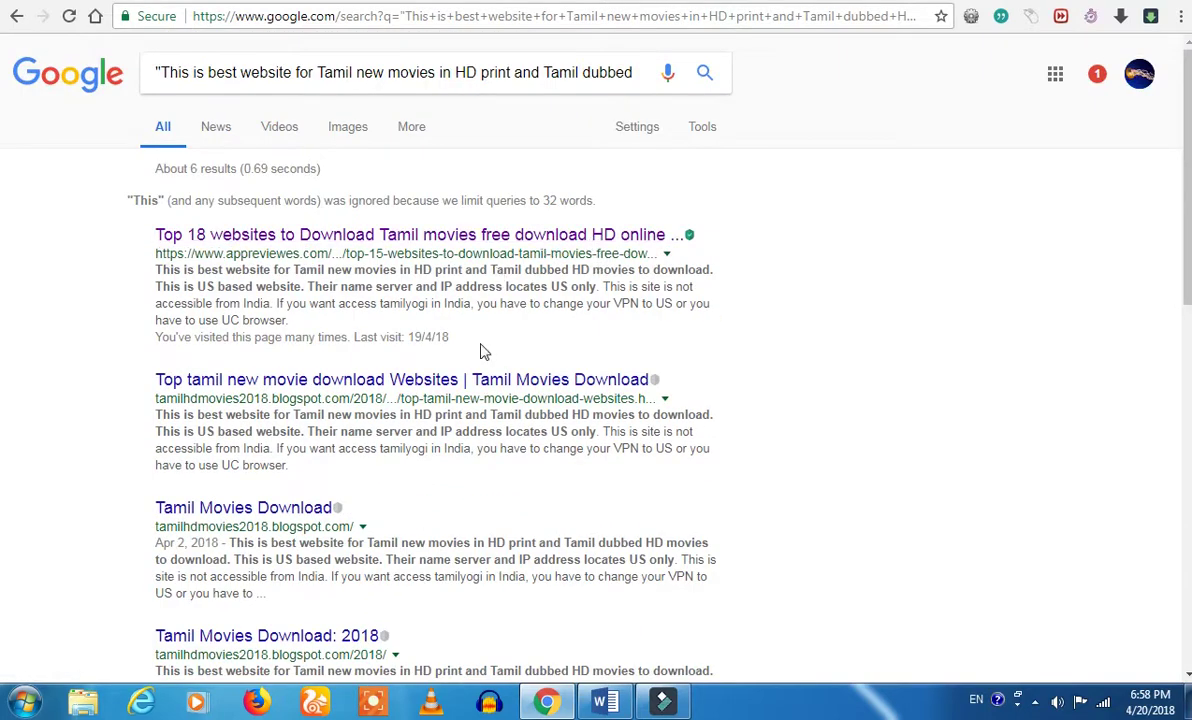
pyautogui.scroll(-3, 480, 351)
pyautogui.scroll(2, 464, 266)
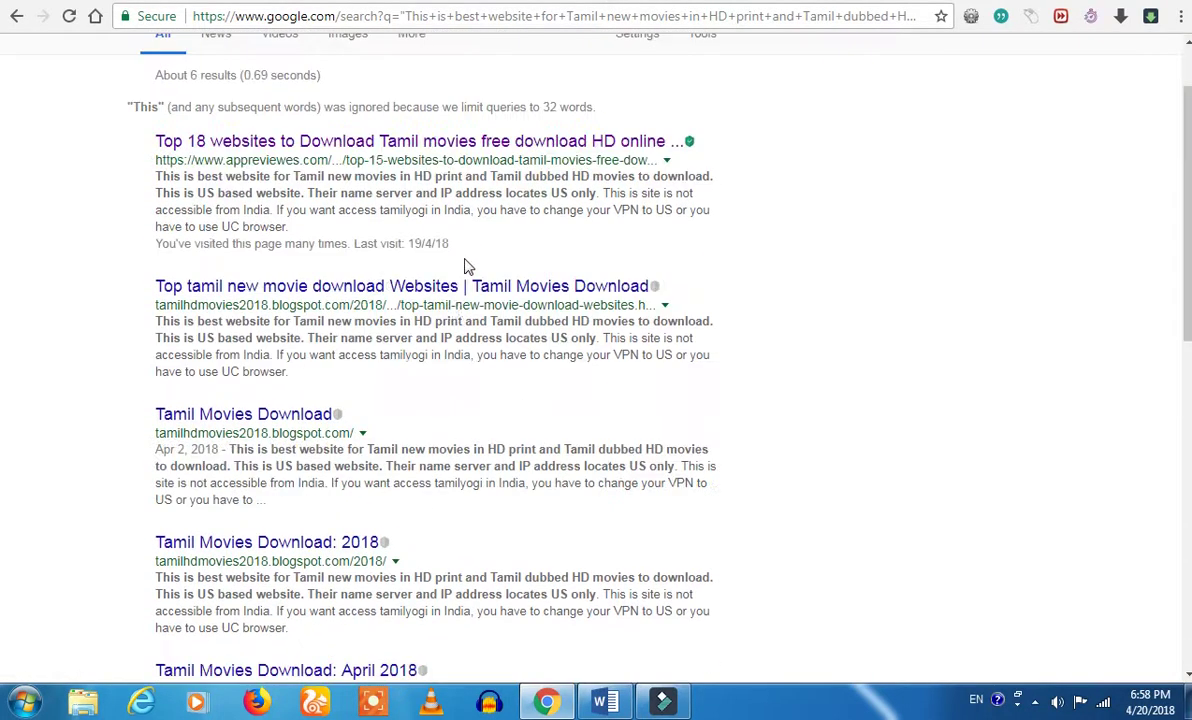
pyautogui.scroll(-4, 430, 295)
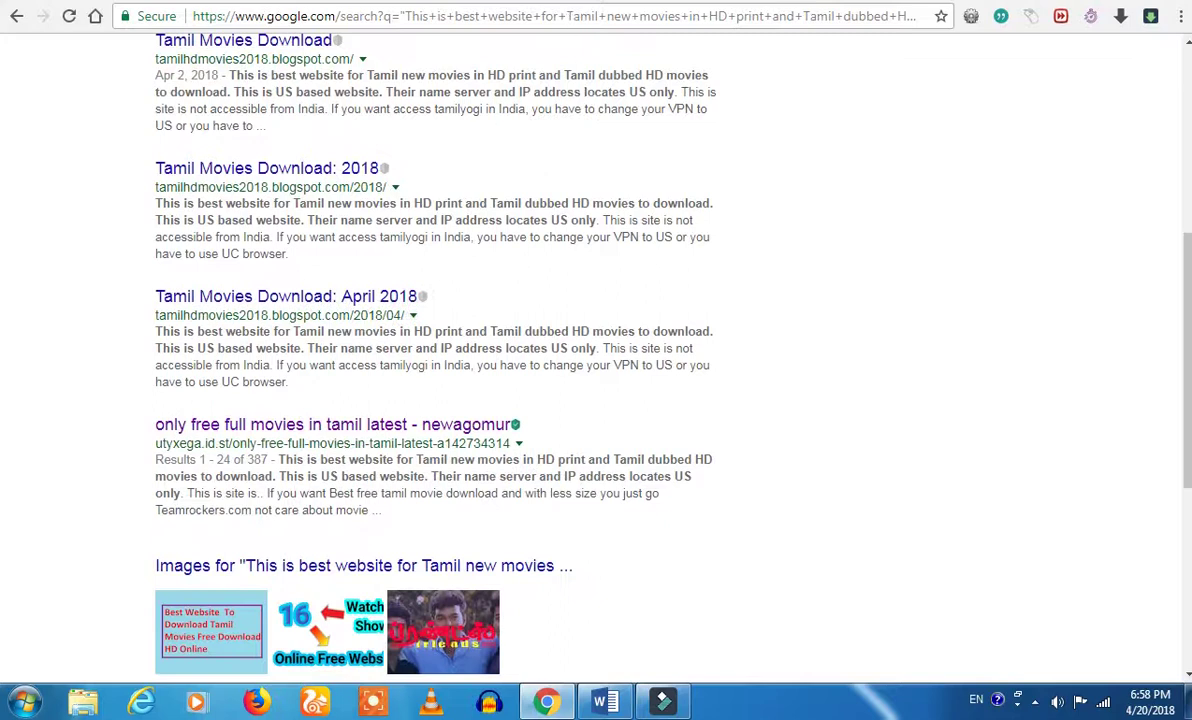
# Check the title separator in the Yoast snippet preview of the NEW ONLINE TRICKS post, and return to the configuration wizard.
pyautogui.hotkey('alt', 'Left')
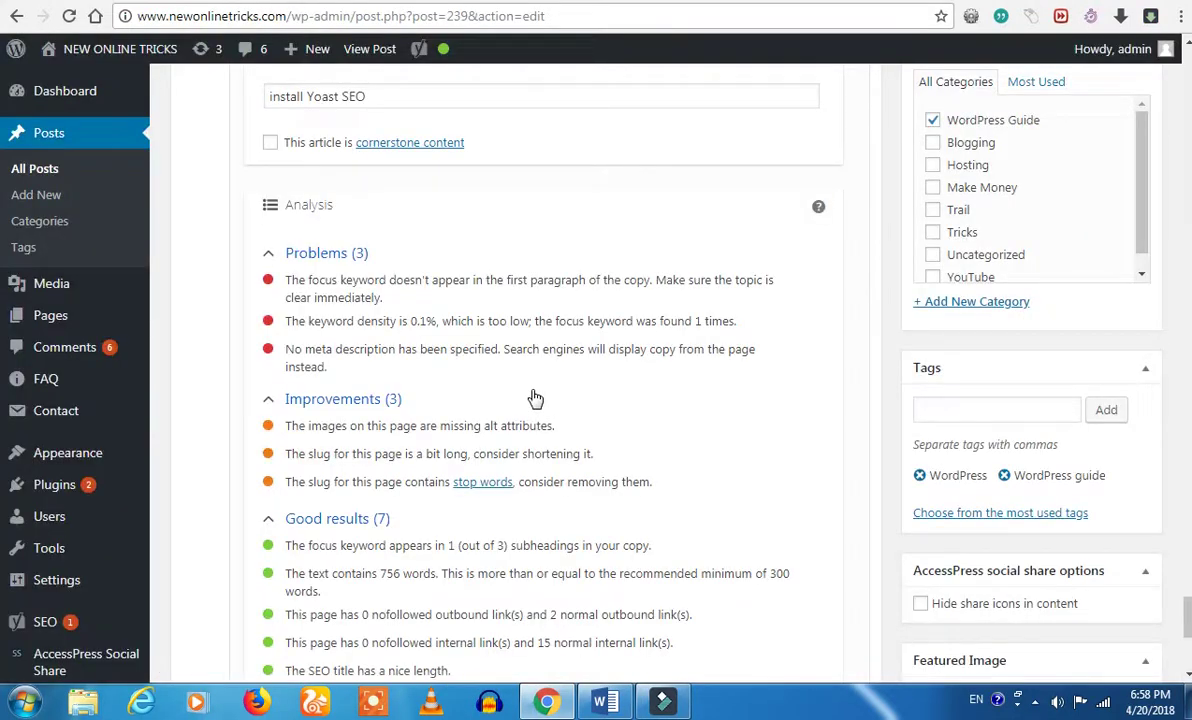
pyautogui.scroll(3, 531, 398)
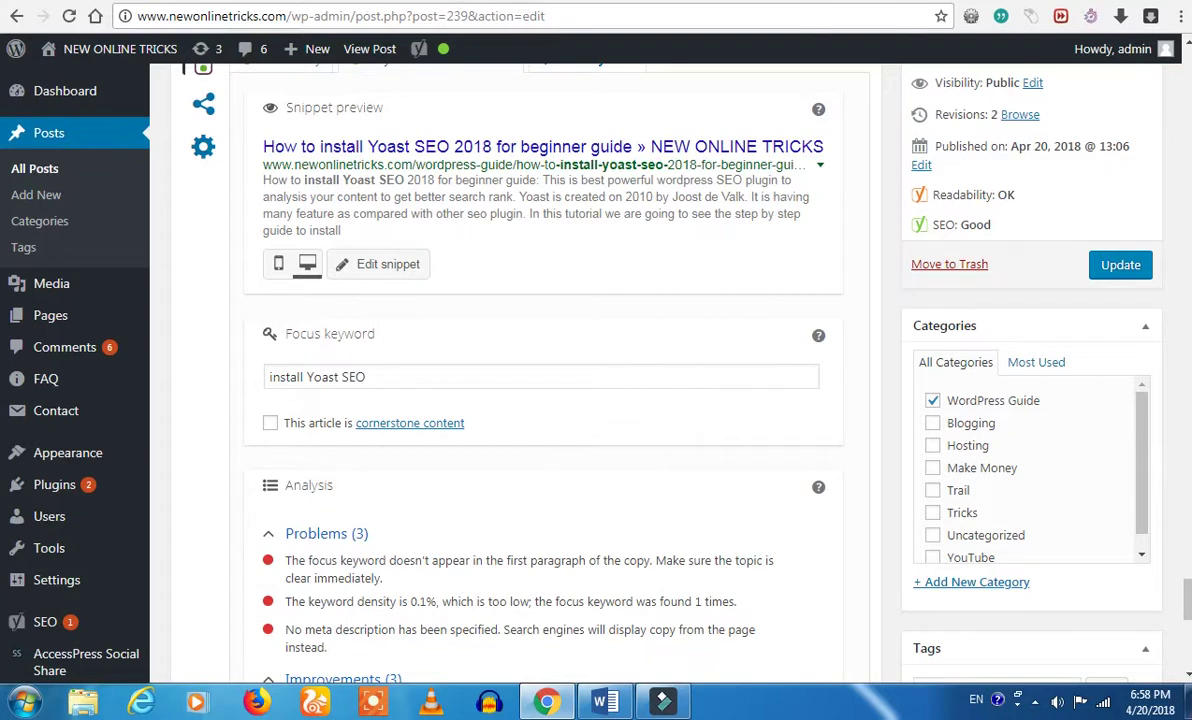
pyautogui.click(455, 0)
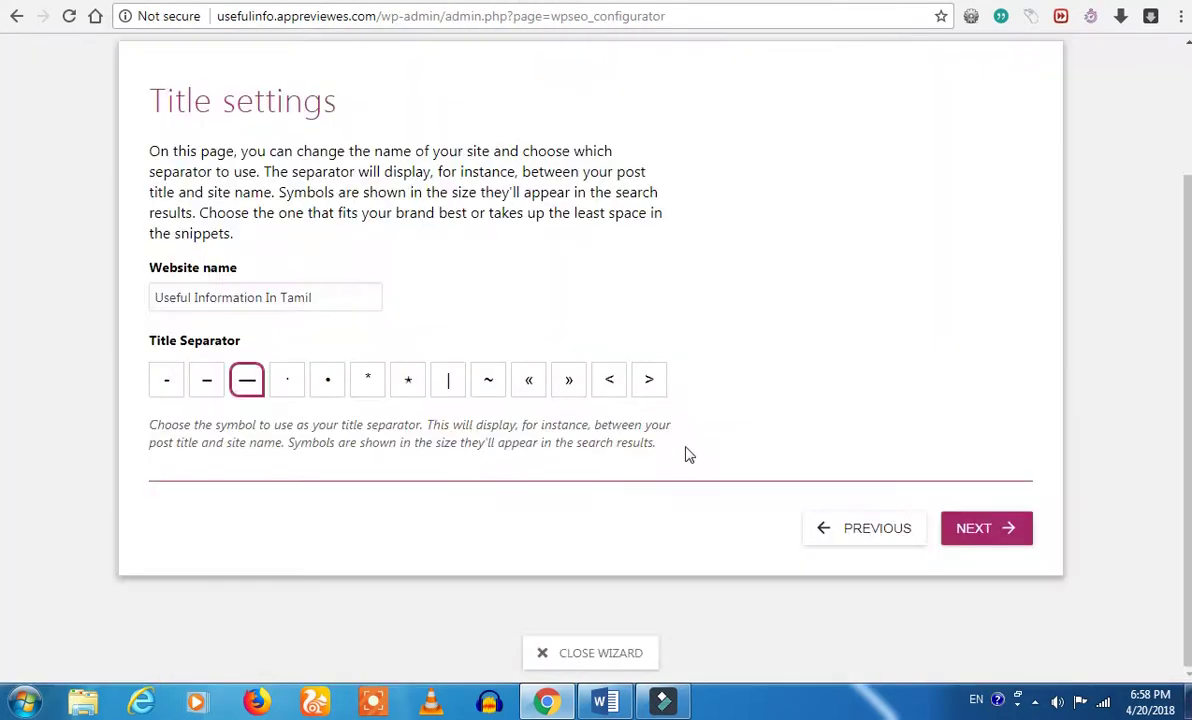
# Try the « and » title separators, settle on the long dash (—), and continue to the newsletter page.
pyautogui.click(250, 382)
pyautogui.click(530, 384)
pyautogui.click(563, 385)
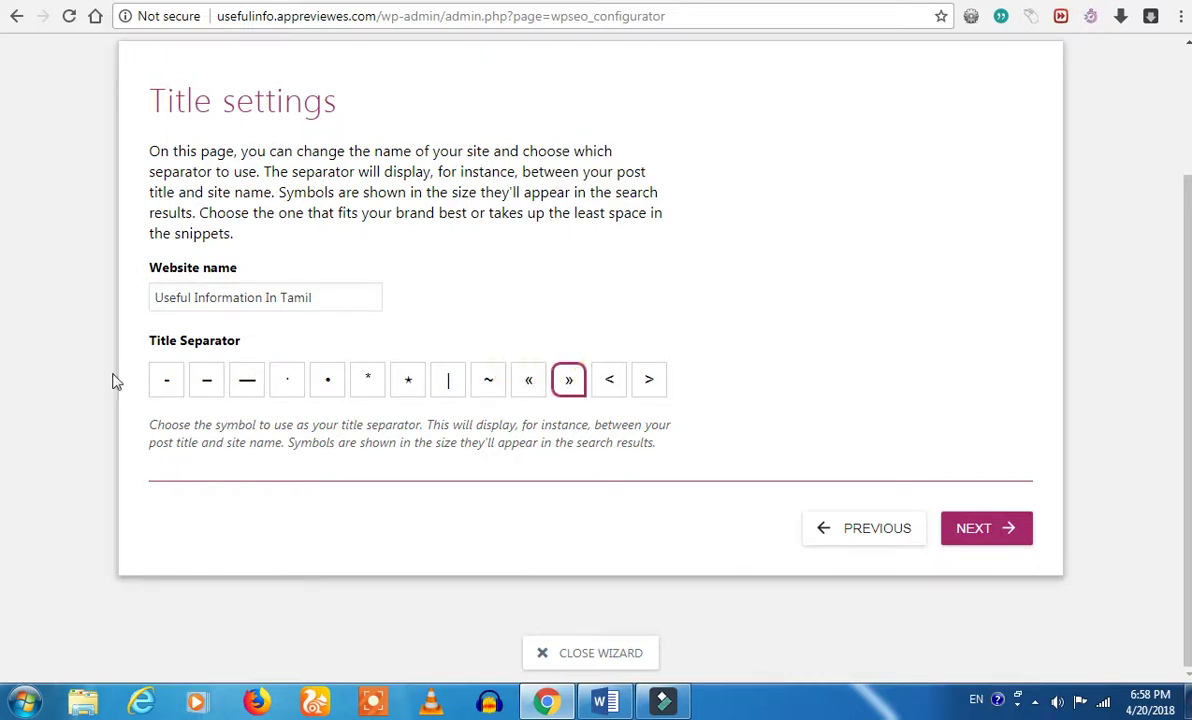
pyautogui.click(257, 386)
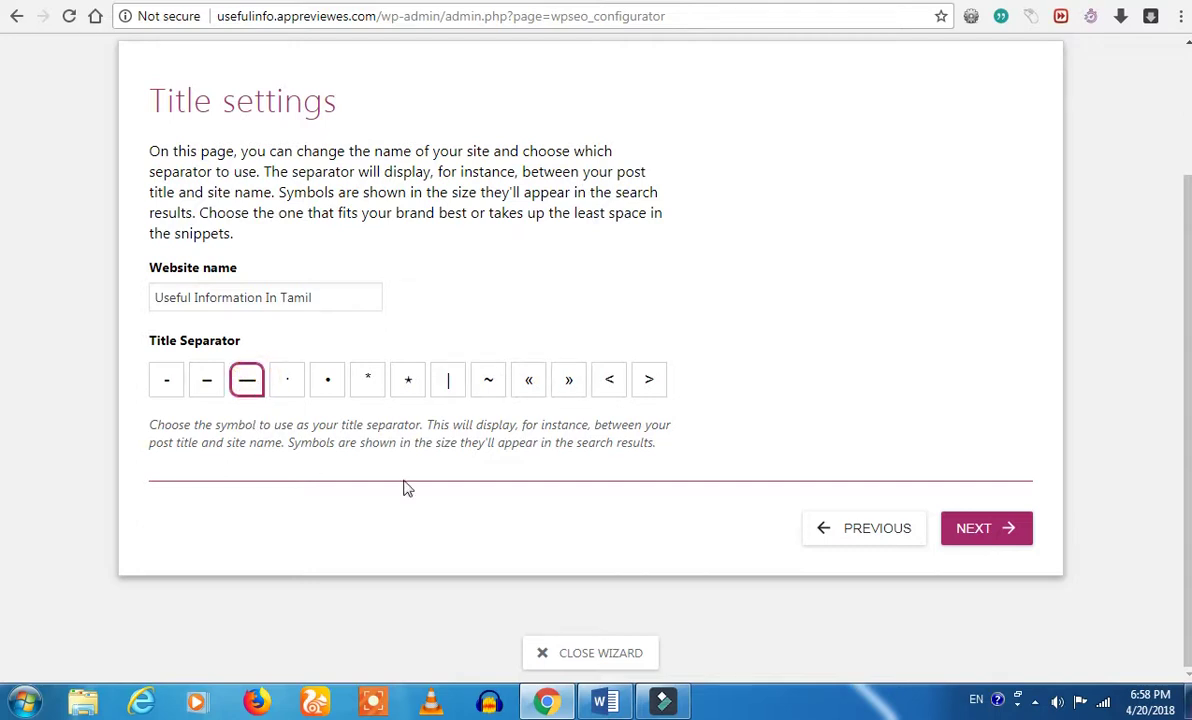
pyautogui.click(982, 538)
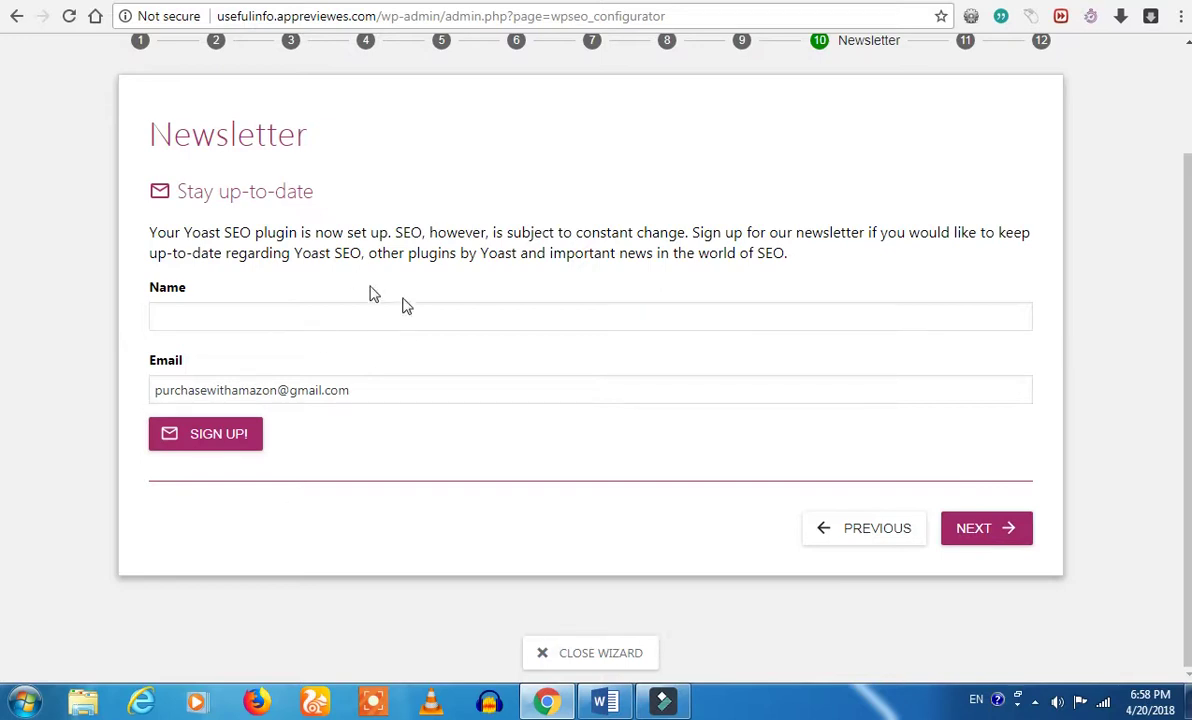
# Try the newsletter sign-up with the name left empty, and continue past the product recommendations to the wizard's final page.
pyautogui.click(231, 441)
pyautogui.click(975, 533)
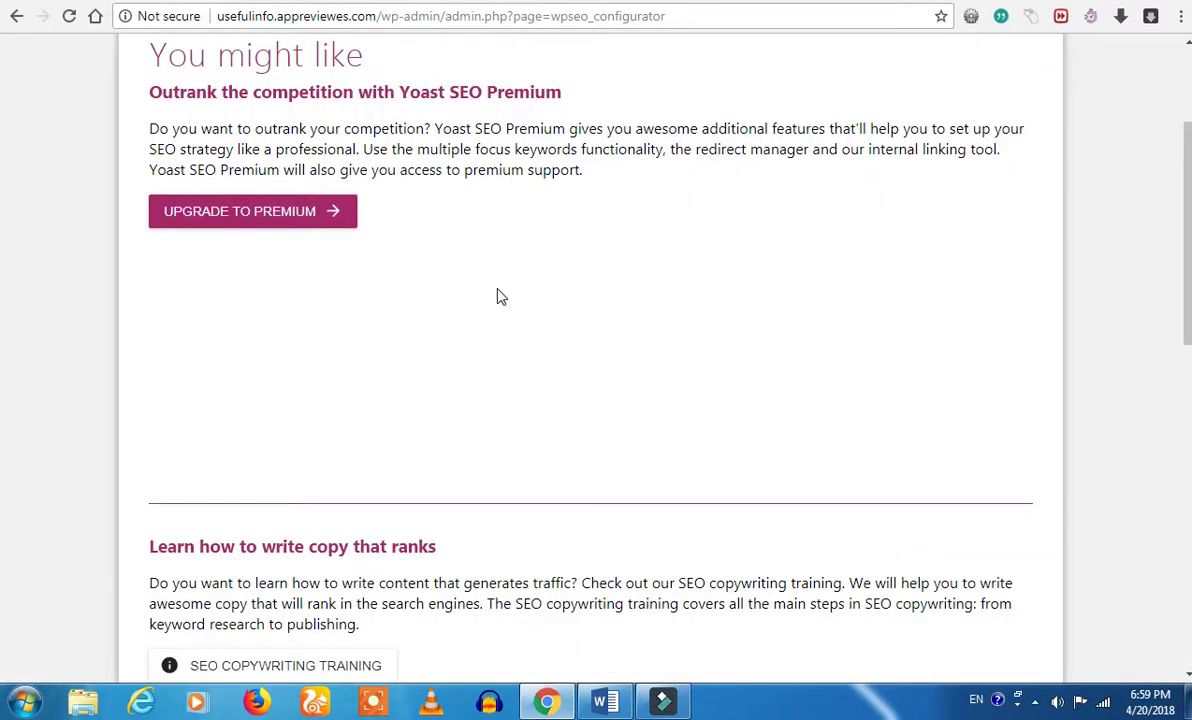
pyautogui.scroll(-10, 501, 297)
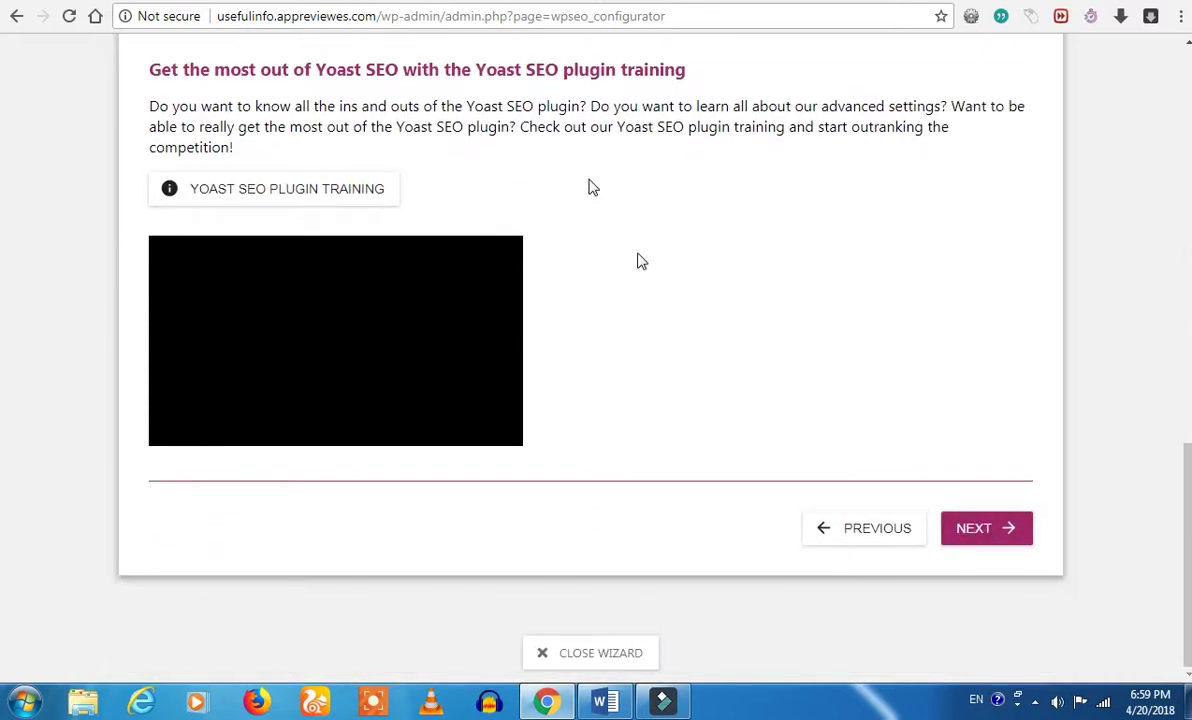
pyautogui.click(980, 536)
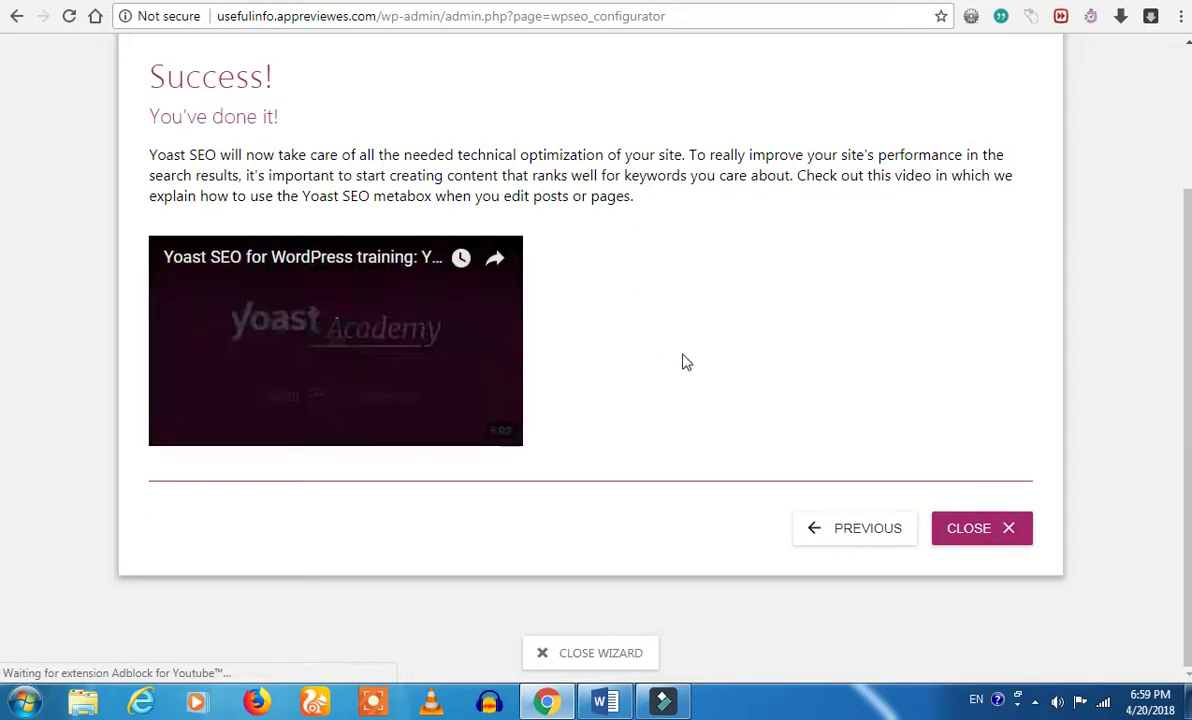
# Review the Success page and close the finished configuration wizard to return to the Yoast SEO dashboard.
pyautogui.scroll(2, 857, 250)
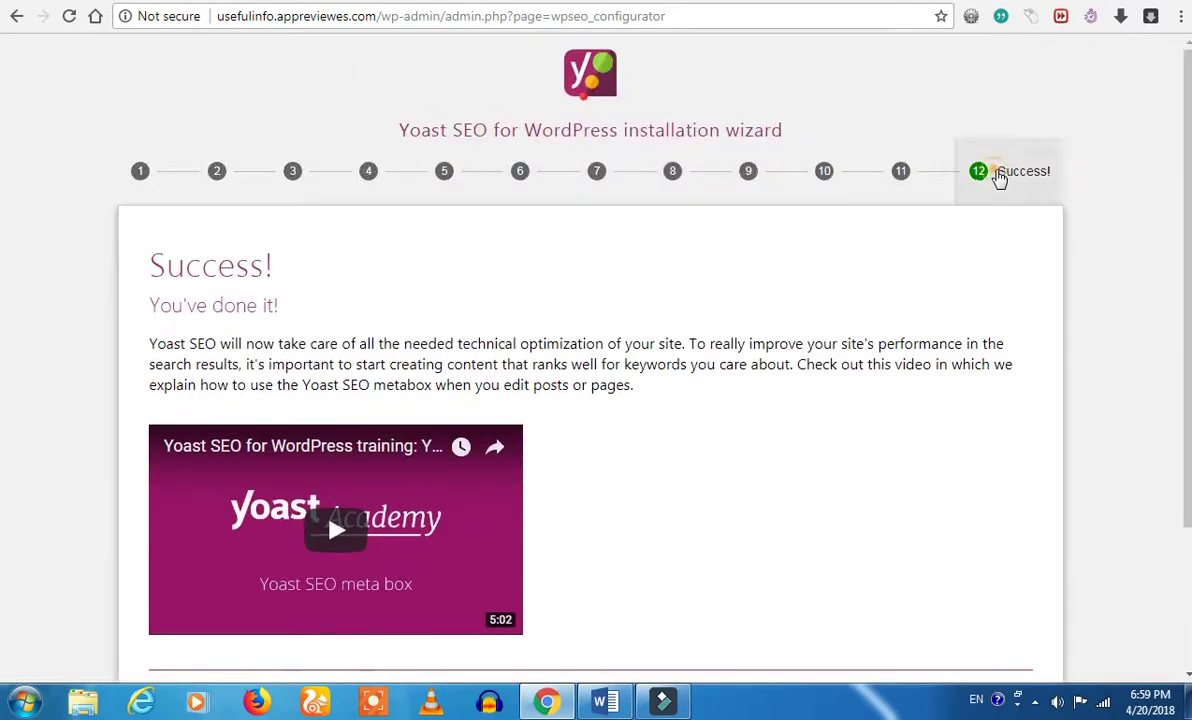
pyautogui.scroll(-2, 878, 338)
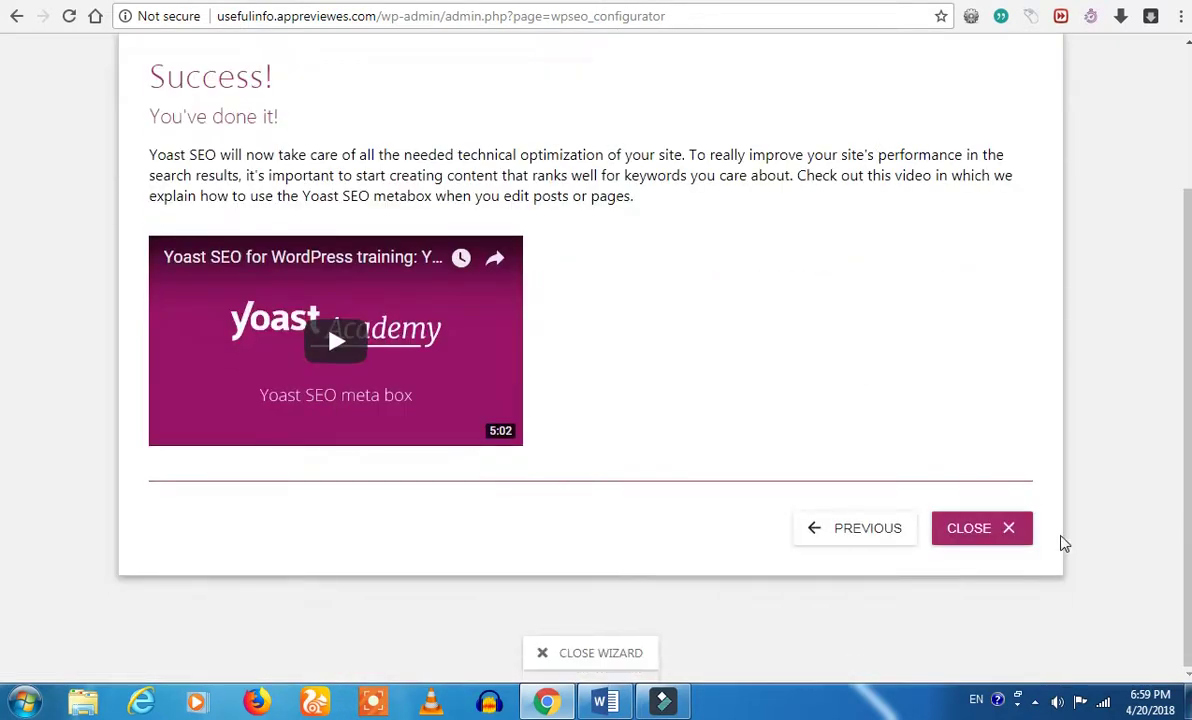
pyautogui.click(1010, 530)
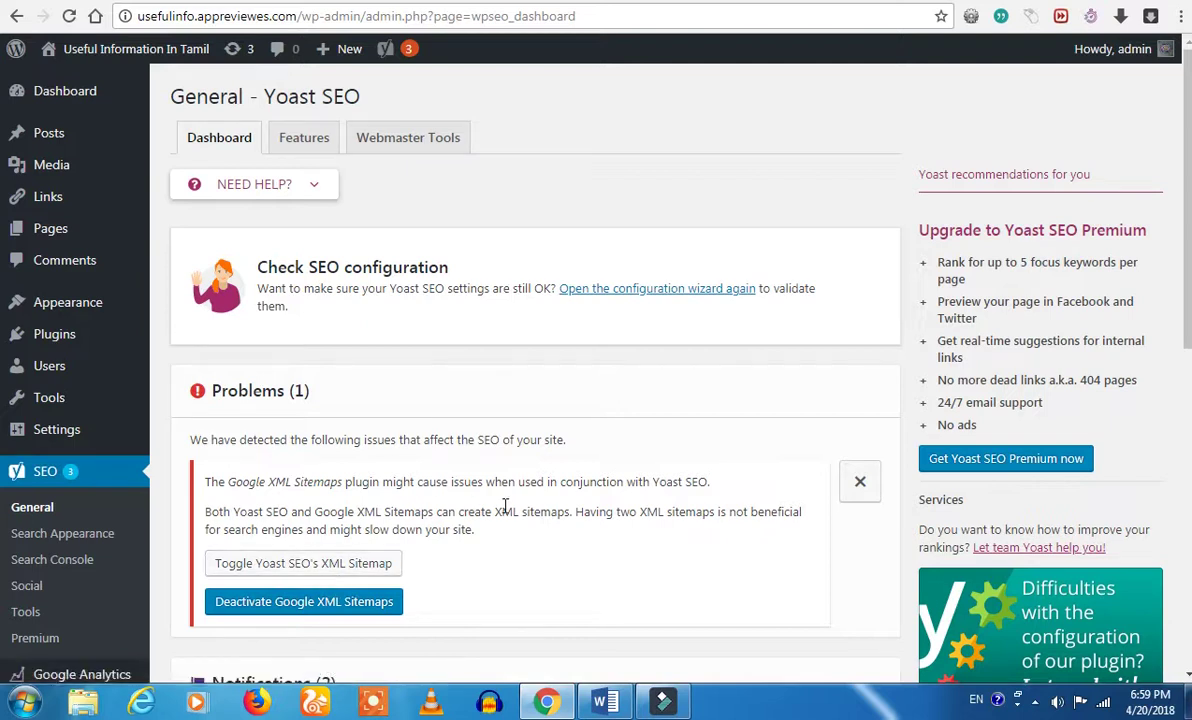
# Dismiss the Google XML Sitemaps plugin problem on the Yoast SEO dashboard.
pyautogui.scroll(-3, 490, 560)
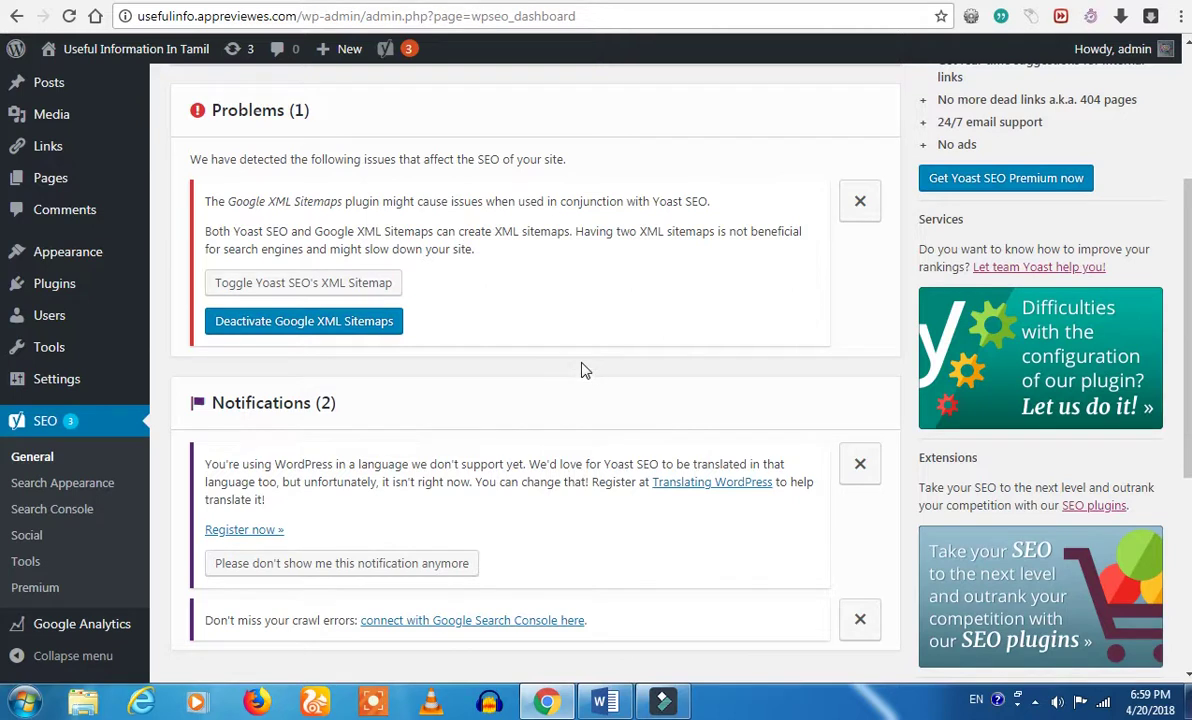
pyautogui.click(866, 206)
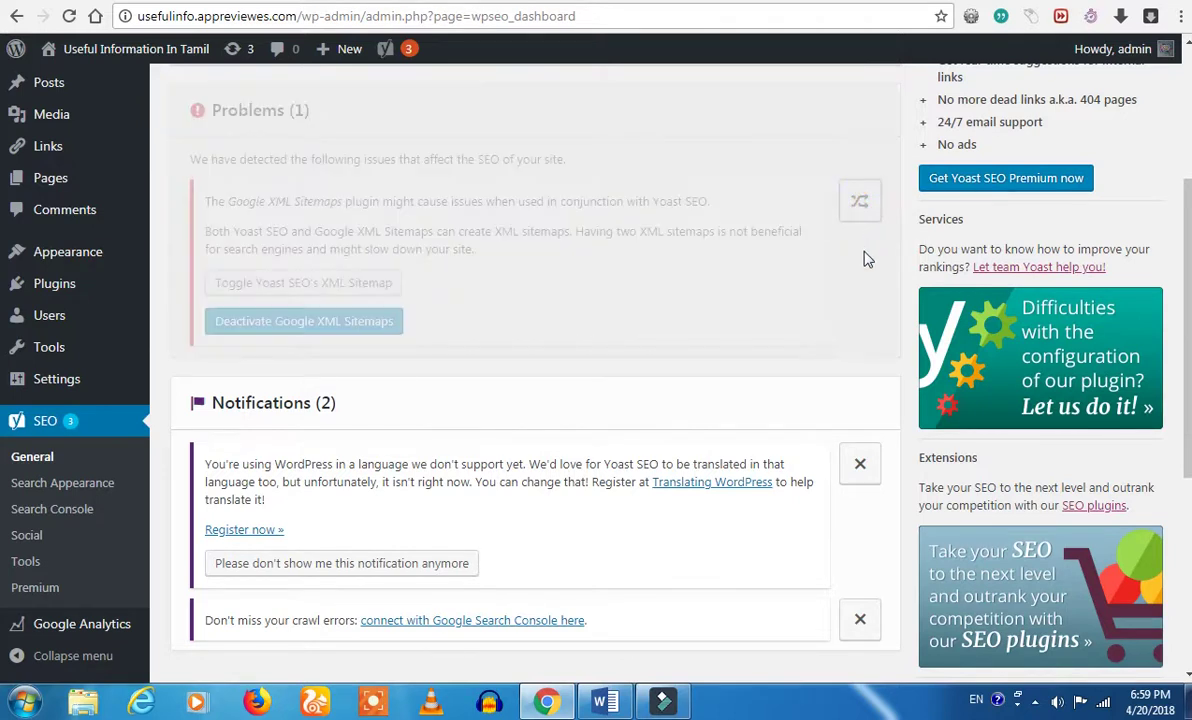